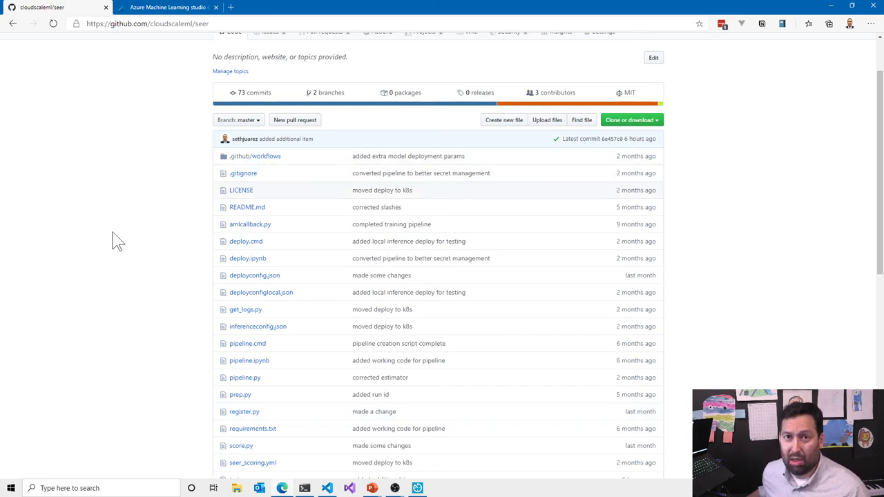
# Step: Open pipeline.ipynb from the seer repository and examine the traceback output under its import cell
pyautogui.scroll(-2, 119, 242)
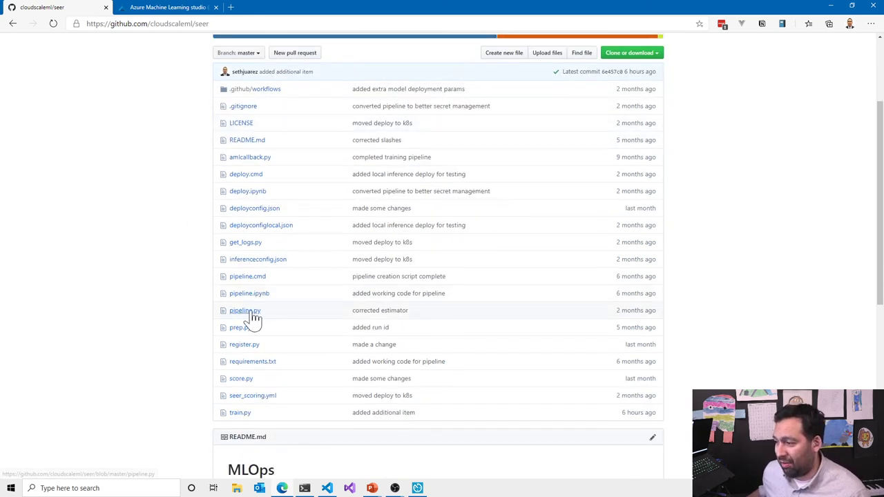
pyautogui.click(259, 295)
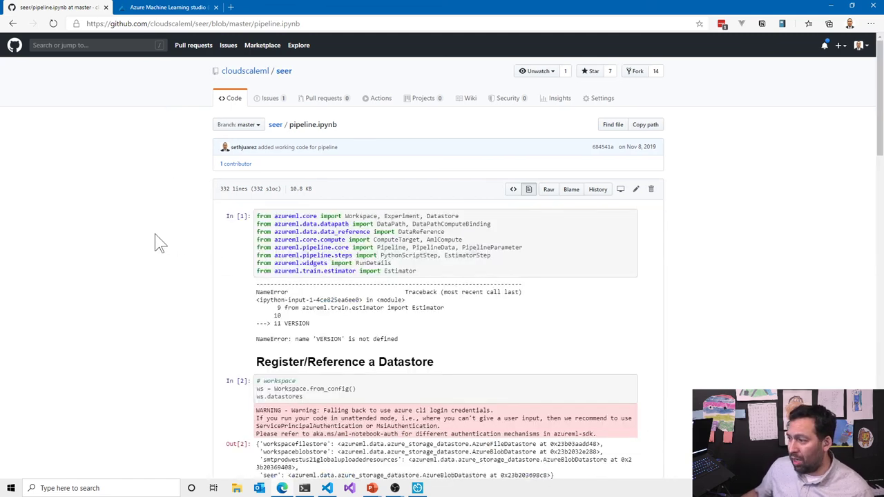
pyautogui.scroll(-4, 159, 242)
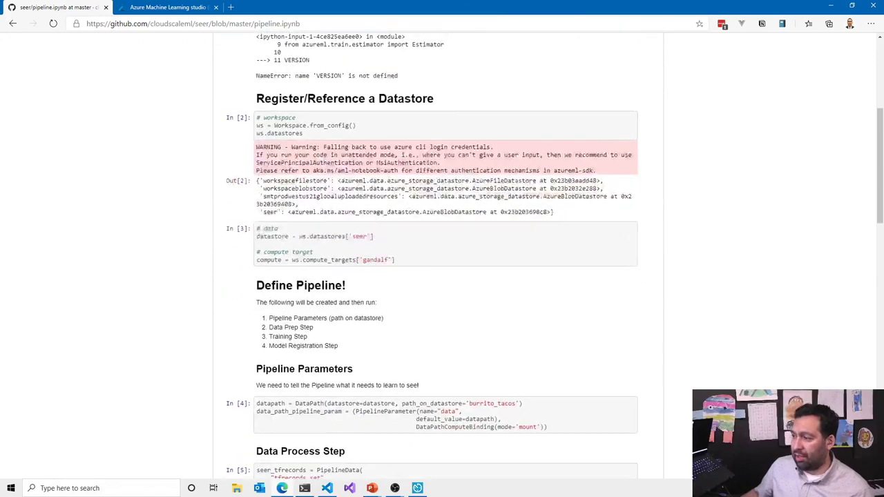
pyautogui.scroll(5, 316, 250)
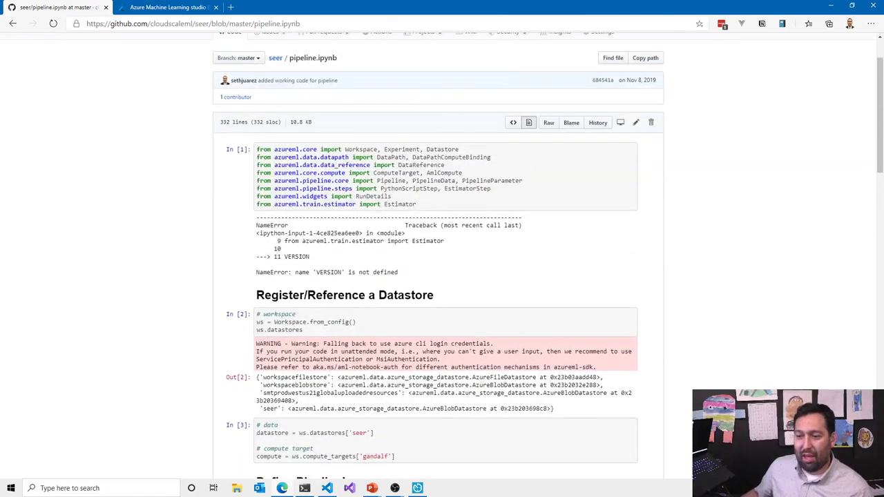
pyautogui.moveTo(400, 274); pyautogui.dragTo(250, 223)
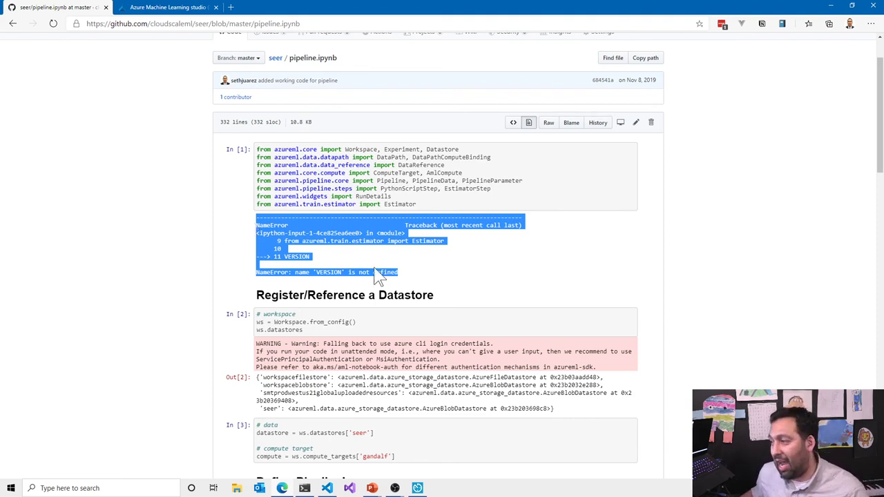
pyautogui.moveTo(405, 274); pyautogui.dragTo(266, 233)
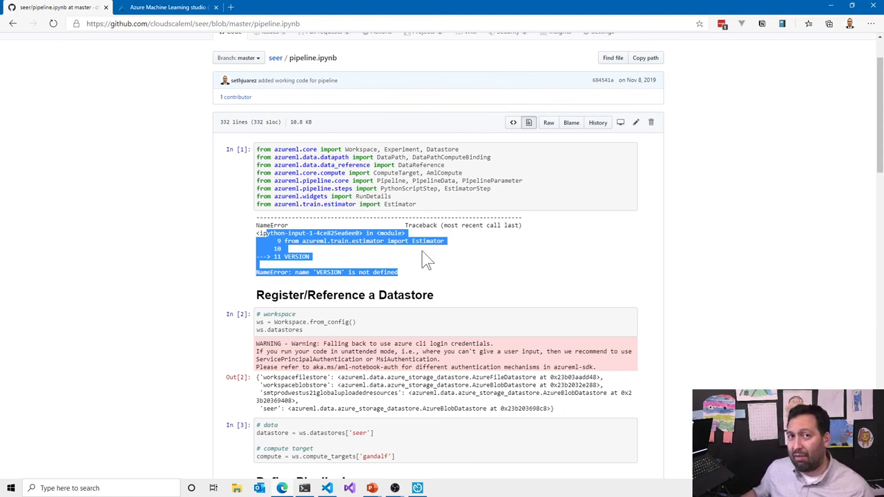
pyautogui.moveTo(416, 272); pyautogui.dragTo(245, 245)
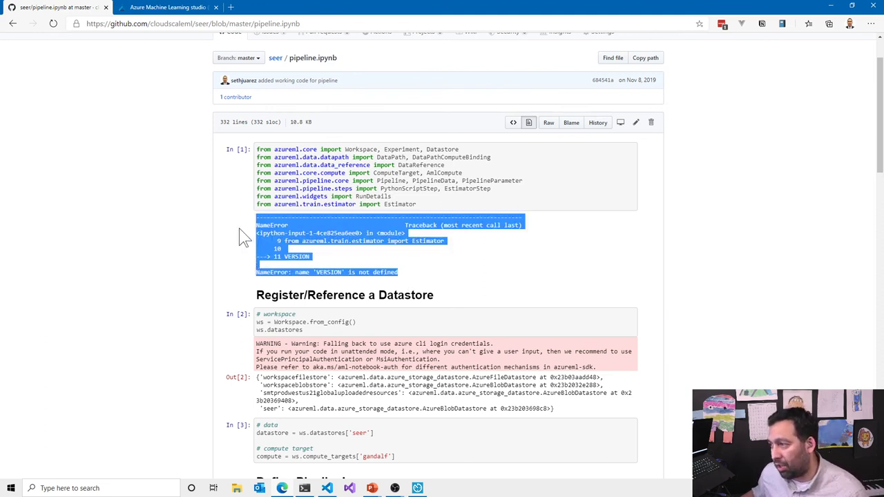
pyautogui.click(431, 272)
pyautogui.moveTo(314, 257); pyautogui.dragTo(284, 233)
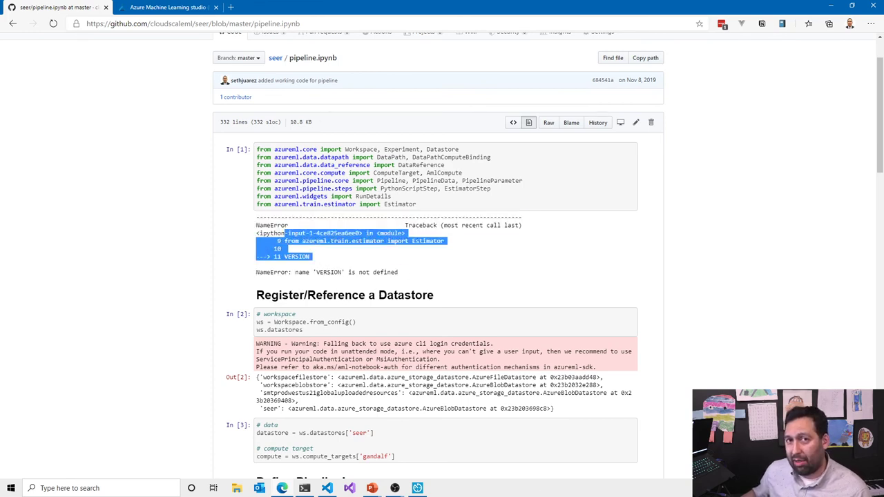
# Step: Read through the notebook's pipeline step definitions and test run output, and return to the repository's file list
pyautogui.scroll(-7, 222, 249)
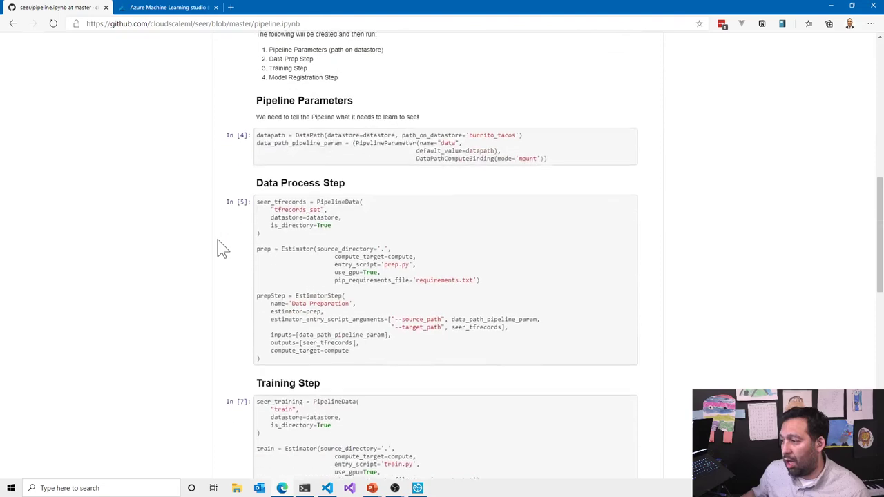
pyautogui.scroll(-10, 222, 249)
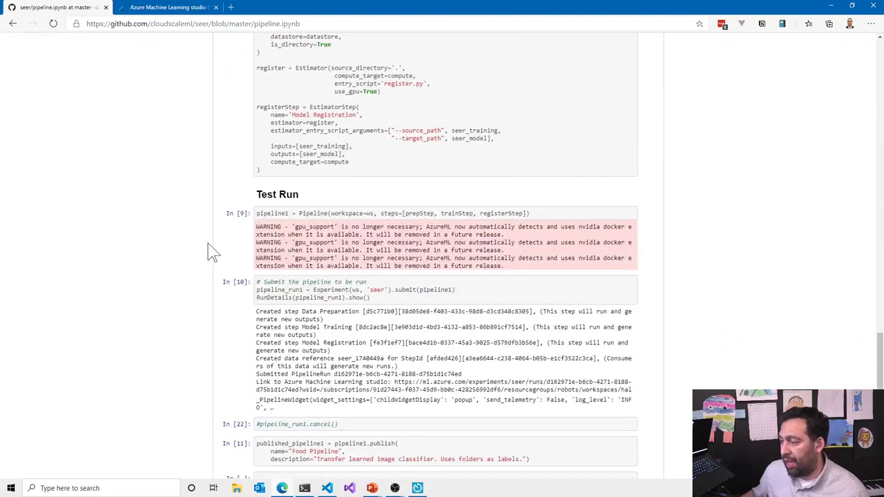
pyautogui.scroll(-2, 212, 253)
pyautogui.moveTo(316, 277); pyautogui.dragTo(166, 256)
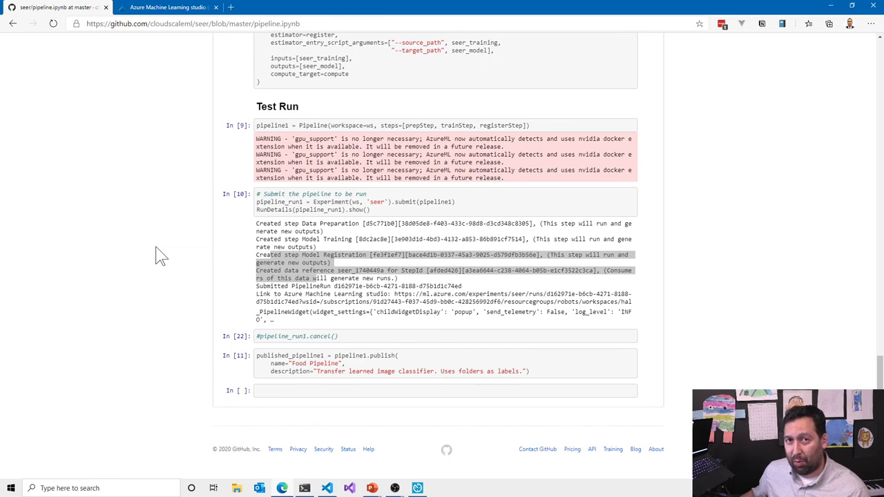
pyautogui.scroll(4, 158, 255)
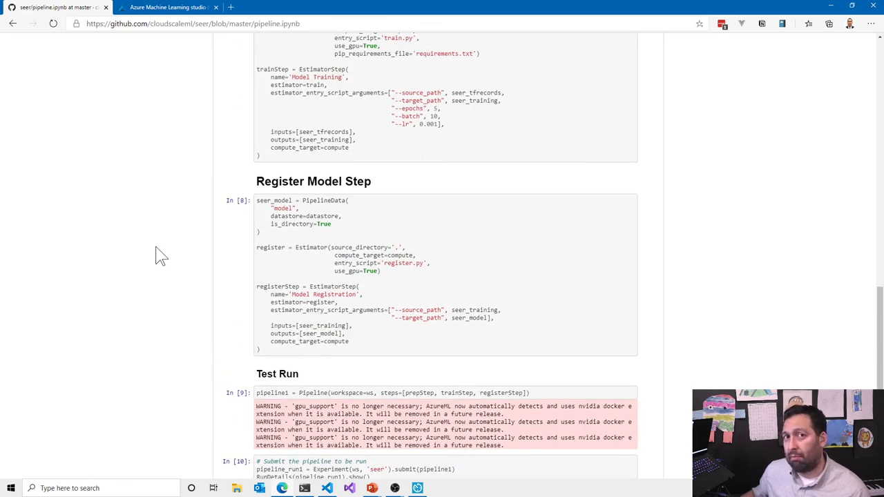
pyautogui.scroll(15, 157, 255)
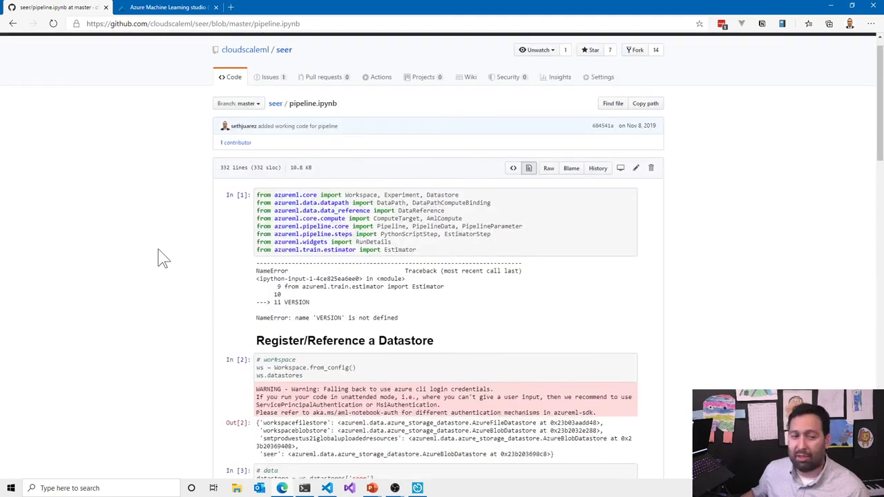
pyautogui.scroll(1, 163, 258)
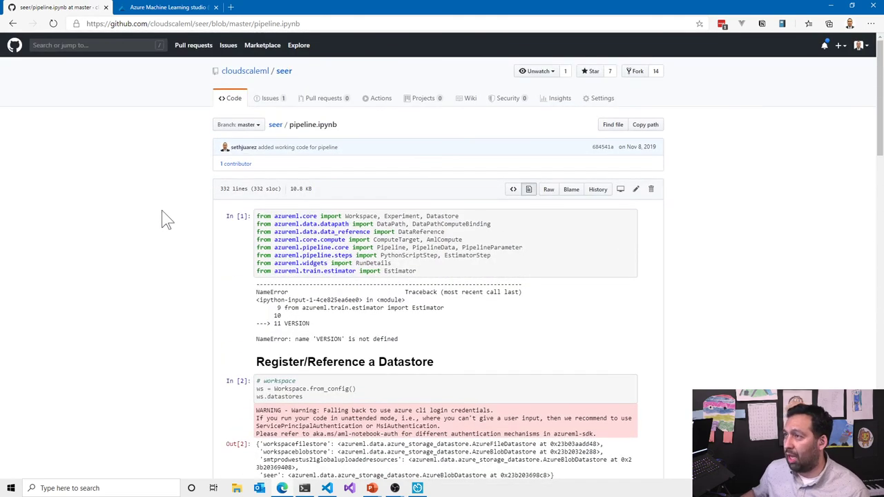
pyautogui.click(12, 23)
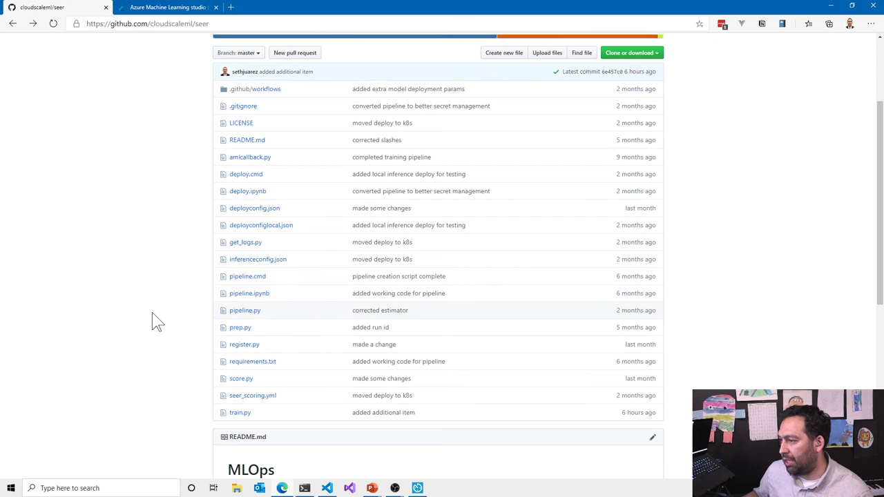
# Step: Switch to Visual Studio Code, insert a blank line above the "# model" comment in train.py and save the file
pyautogui.click(327, 488)
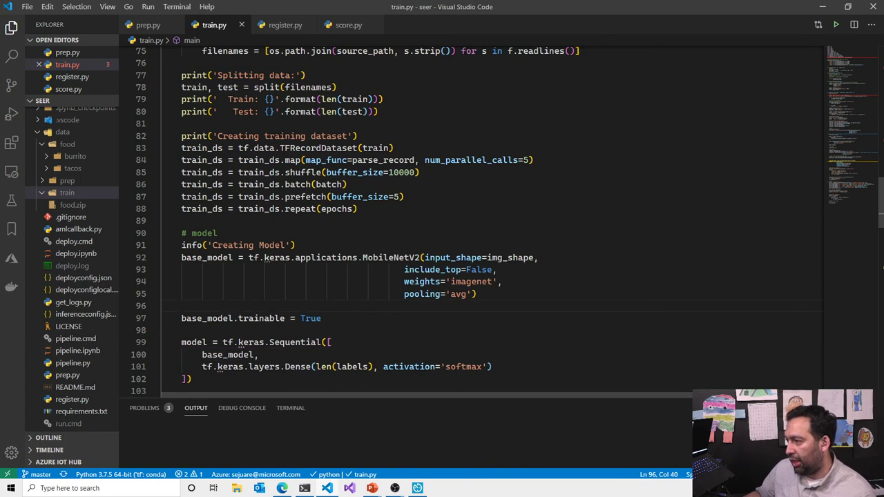
pyautogui.click(161, 220)
pyautogui.press('Return')
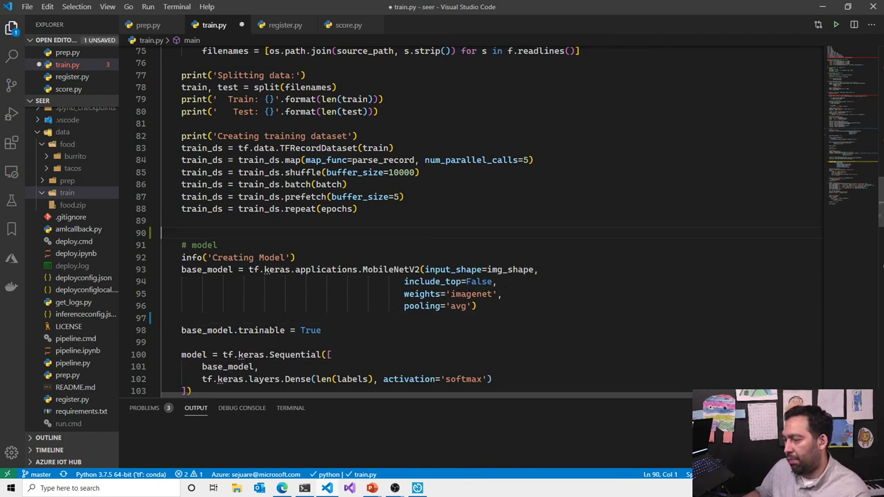
pyautogui.hotkey('ctrl', 's')
# Step: Switch to the terminal, check the repository with git status and stage all changes with git add
pyautogui.hotkey('alt', 'Tab')
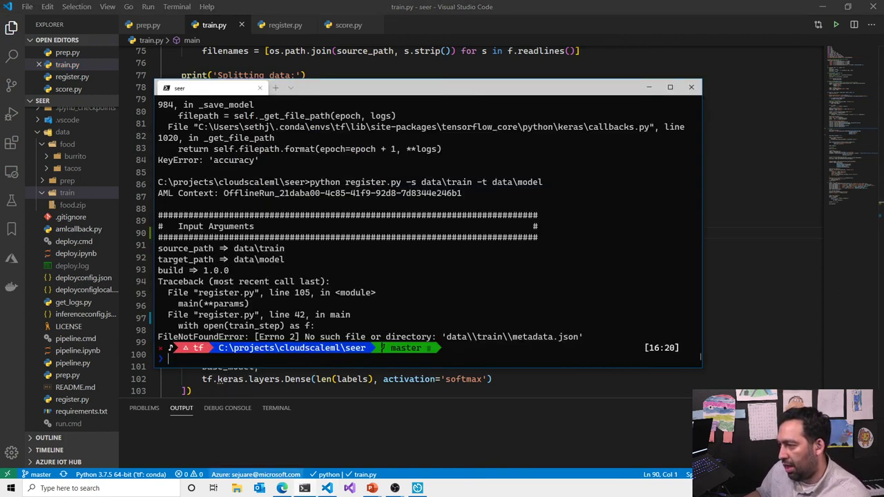
pyautogui.write('g')
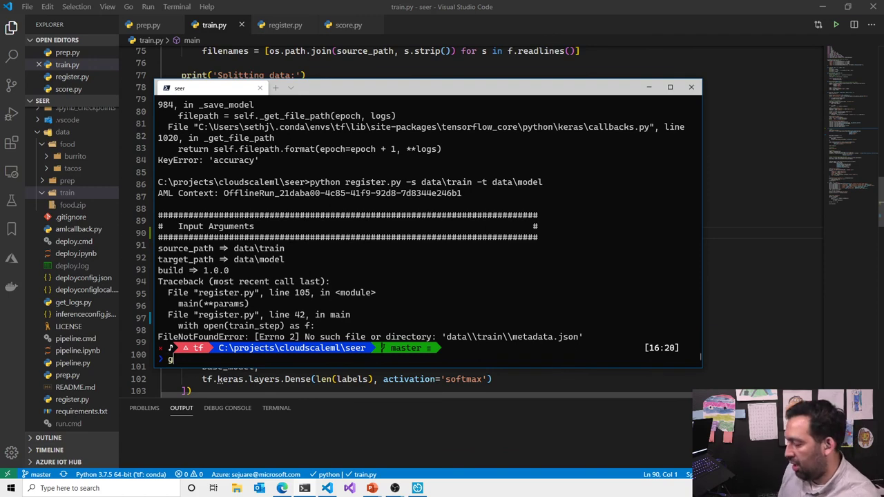
pyautogui.write('it status')
pyautogui.press('Return')
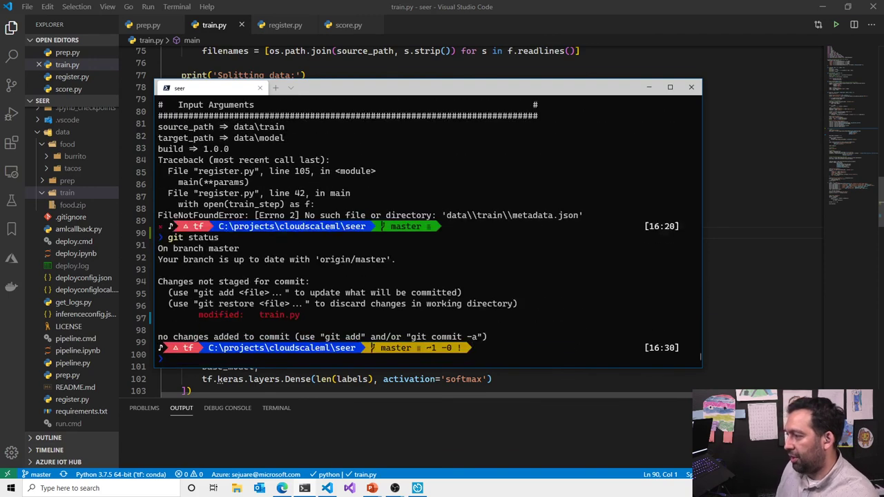
pyautogui.write('git ad')
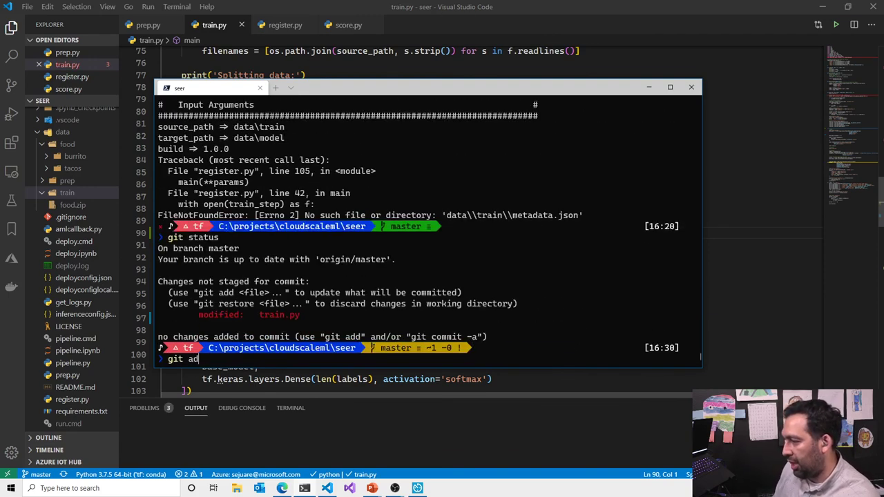
pyautogui.write('d .')
pyautogui.press('Return')
# Step: Commit the staged changes with the message "CH-CH-CH-CHANGES", entering the OpenPGP key passphrase to sign it
pyautogui.write('git commit -m "CH-CH')
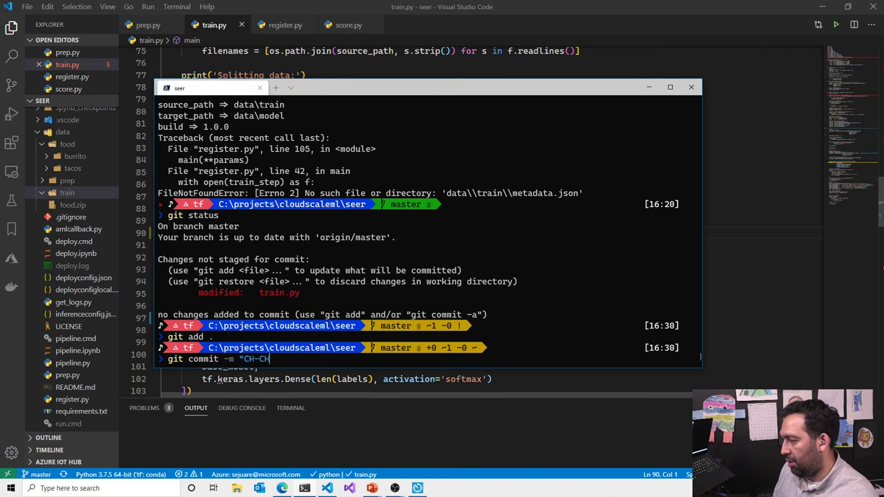
pyautogui.write('-CH-')
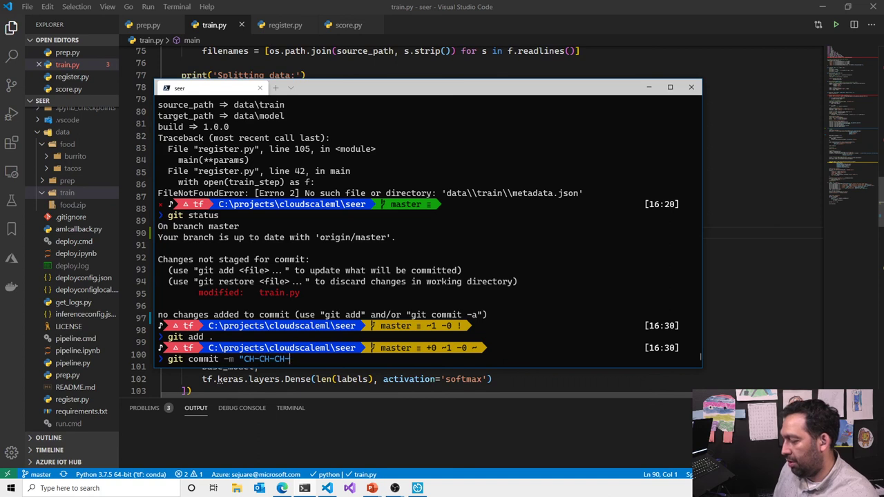
pyautogui.write('CHAMGE')
pyautogui.press('BackSpace')
pyautogui.press('BackSpace')
pyautogui.press('BackSpace')
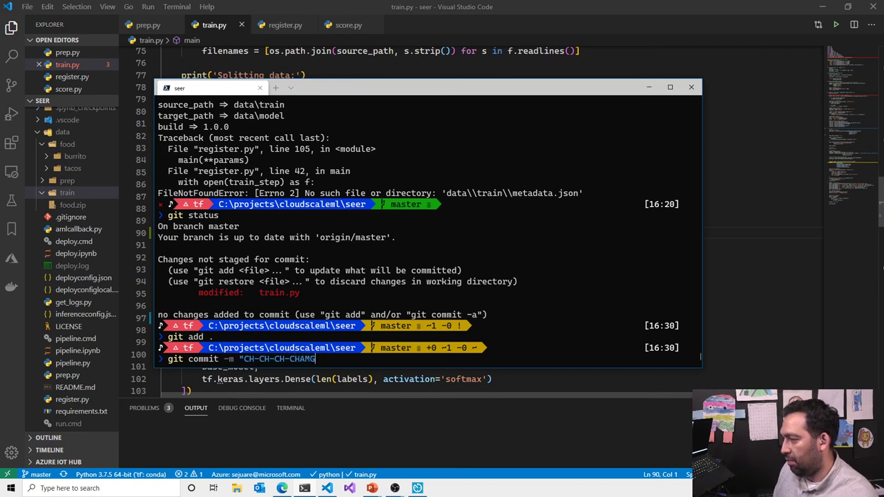
pyautogui.write('NGES"')
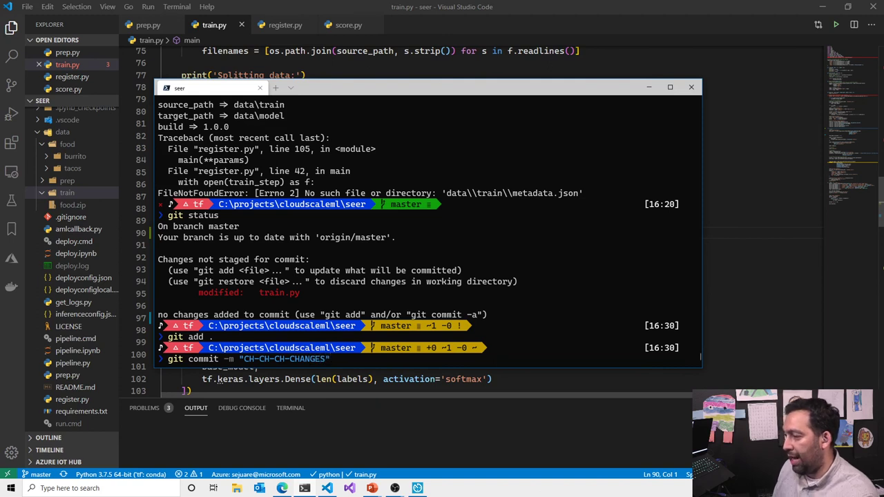
pyautogui.press('Return')
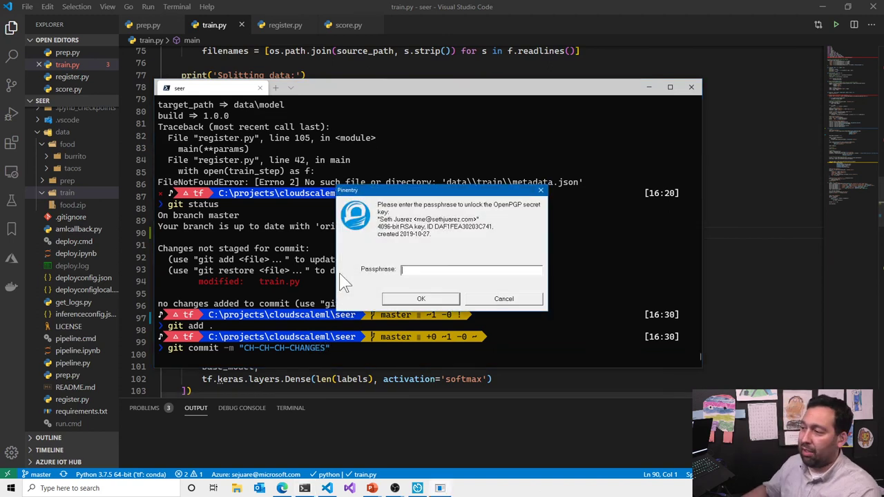
pyautogui.write('*****')
pyautogui.press('Return')
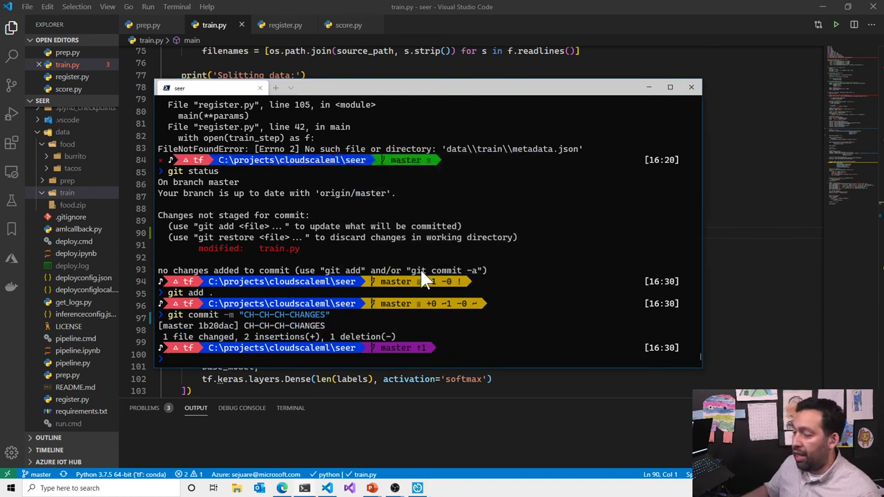
# Step: Push the commit to the remote with git push origin master
pyautogui.write('git push origin master')
pyautogui.press('Return')
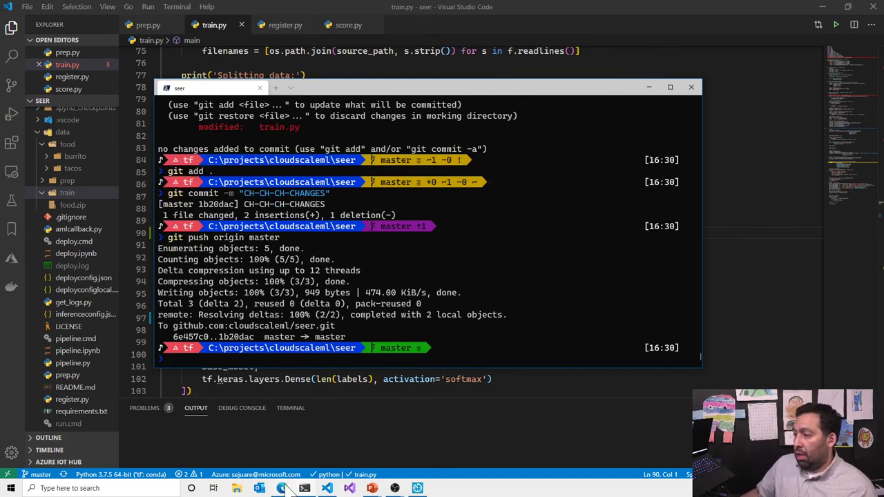
# Step: Switch to the running PowerPoint slide show and advance to the Continuous Integration (CI) slide
pyautogui.moveTo(284, 485)
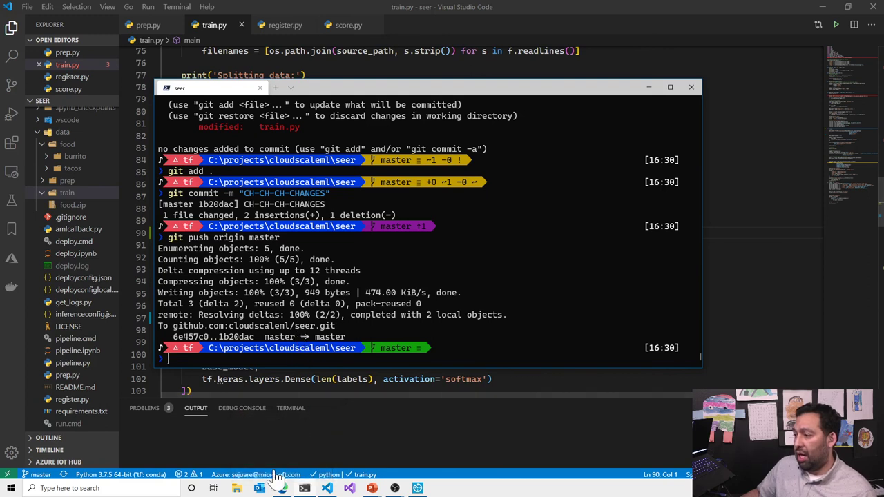
pyautogui.moveTo(372, 483)
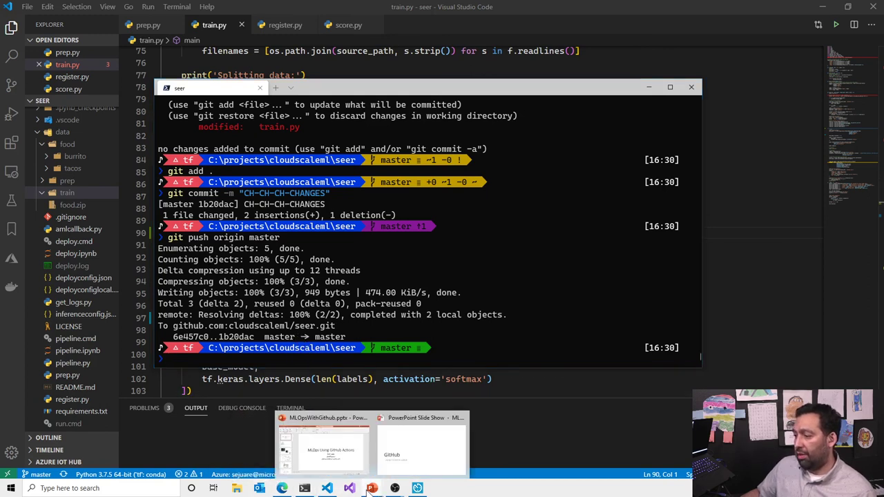
pyautogui.click(404, 464)
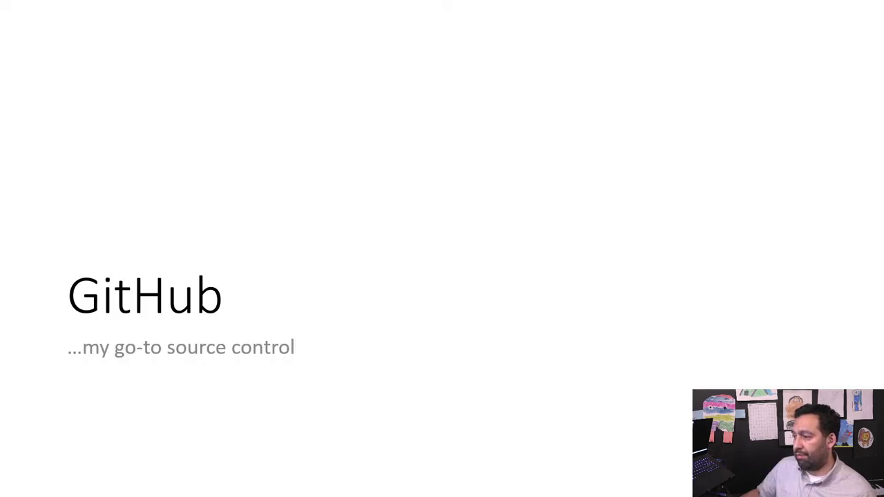
pyautogui.press('Right')
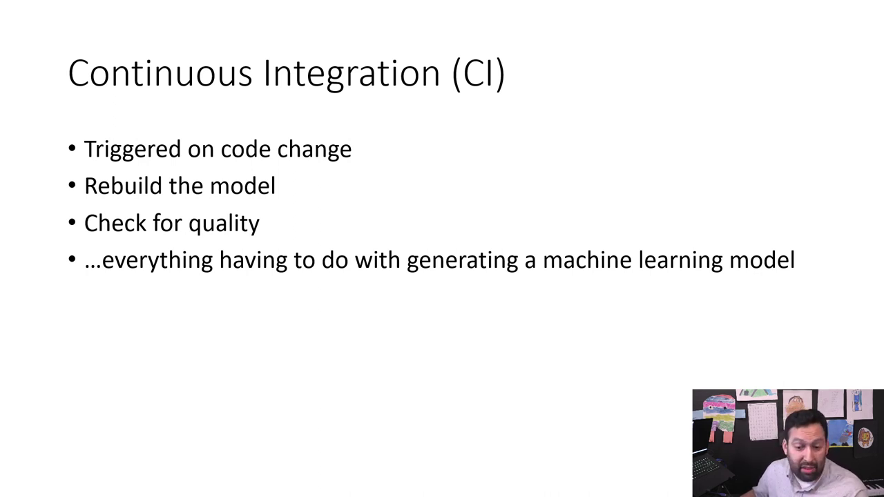
# Step: Switch back to Visual Studio Code and collapse the data folder in the project's file tree
pyautogui.hotkey('alt', 'Tab')
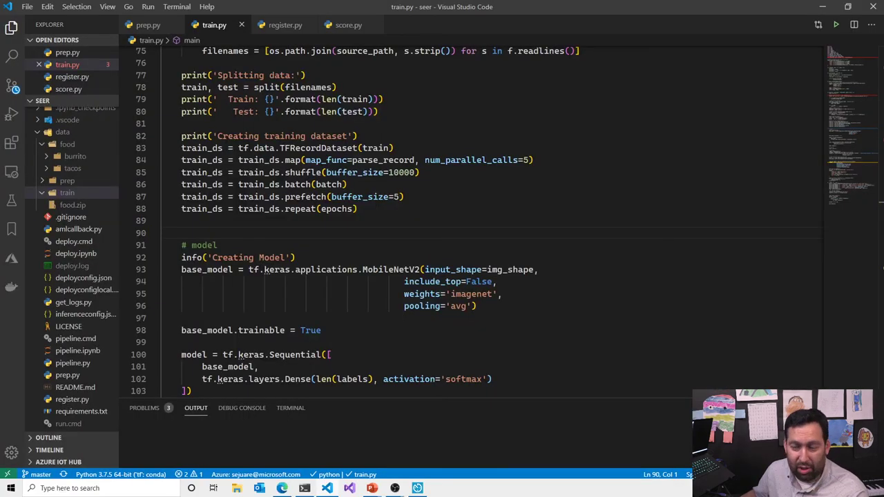
pyautogui.scroll(2, 80, 155)
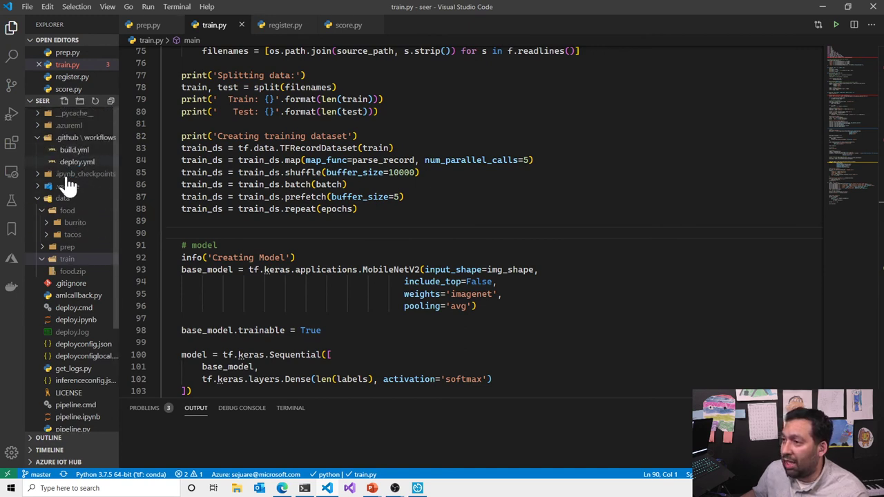
pyautogui.click(43, 201)
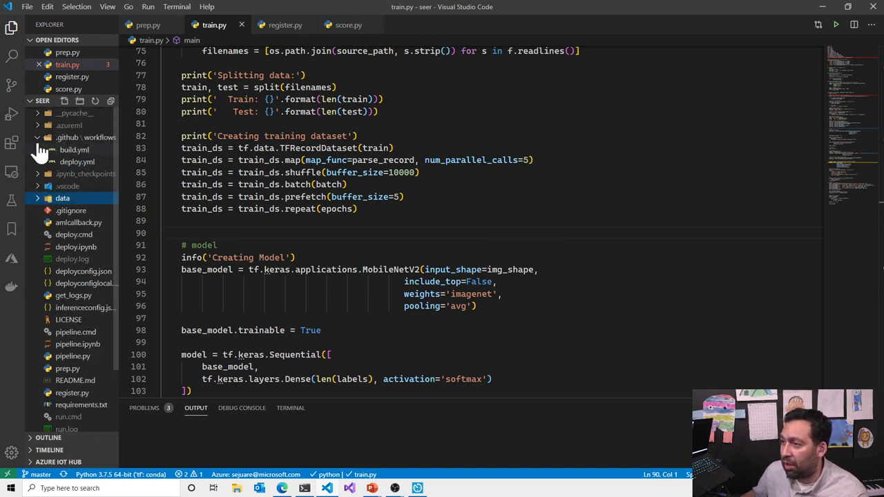
# Step: Open build.yml from the .github/workflows folder and bring up its job steps down to Run Pipeline
pyautogui.click(40, 138)
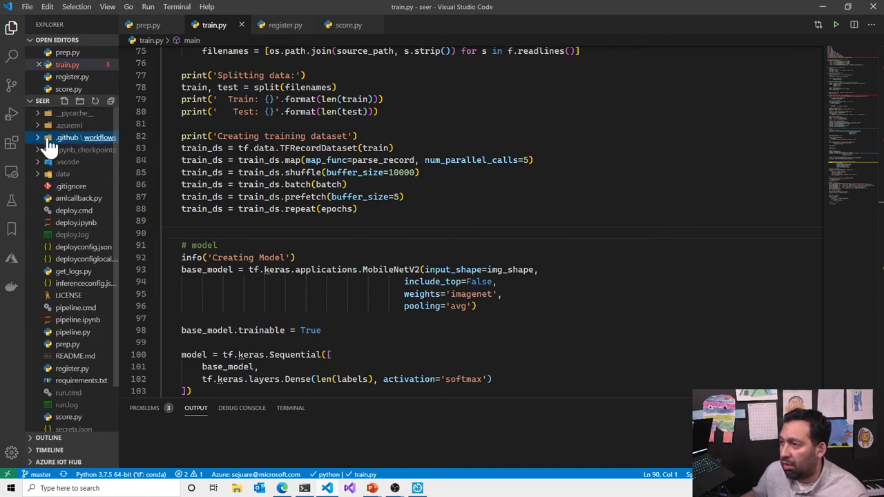
pyautogui.click(42, 138)
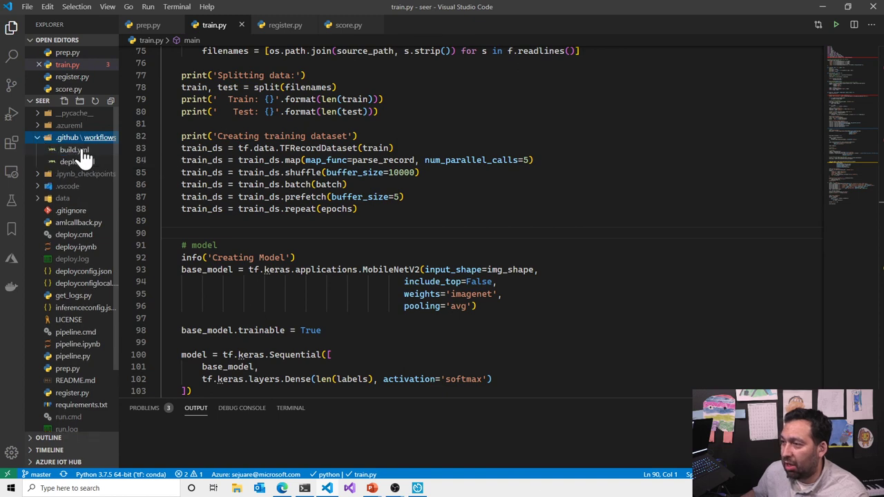
pyautogui.click(76, 151)
pyautogui.click(306, 169)
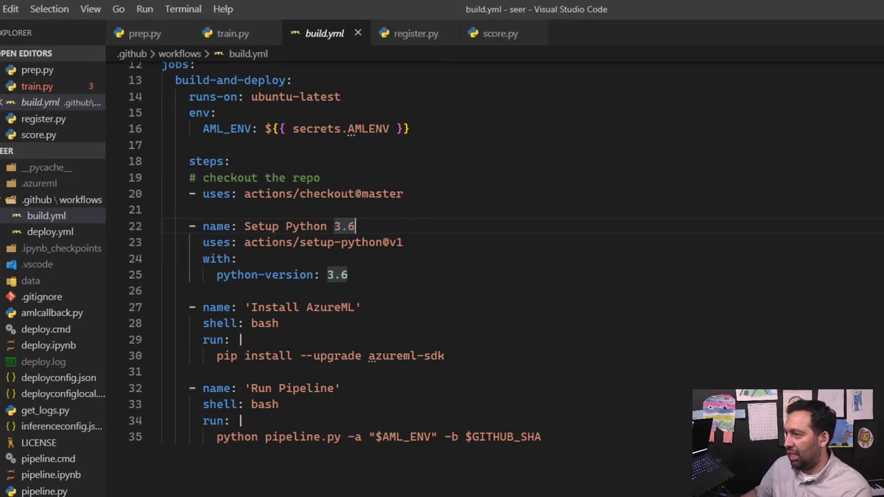
# Step: Annotate build.yml in red, circling the AML_ENV secret and marking the checkout, setup-python and AzureML install lines, and erase the marks
pyautogui.moveTo(287, 116)
pyautogui.mouseDown()
pyautogui.moveTo(193, 126)
pyautogui.moveTo(272, 148)
pyautogui.moveTo(474, 148)
pyautogui.moveTo(408, 106)
pyautogui.moveTo(271, 118)
pyautogui.mouseUp()
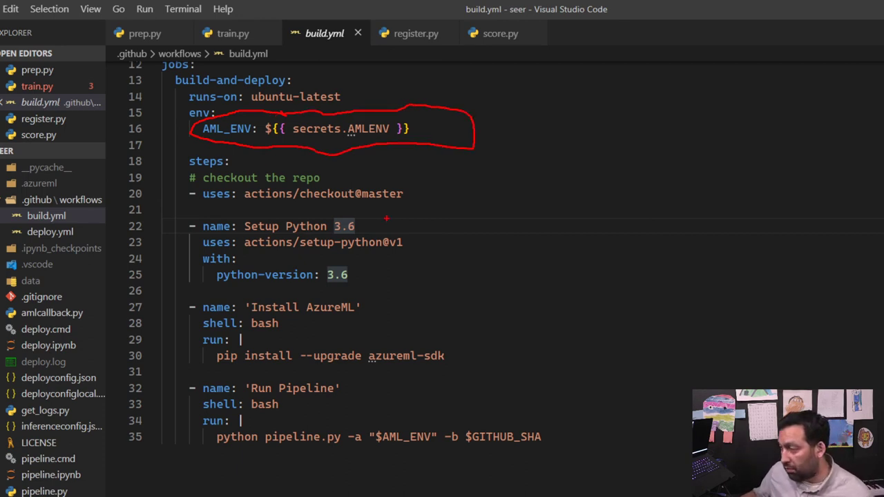
pyautogui.moveTo(420, 194); pyautogui.dragTo(472, 194)
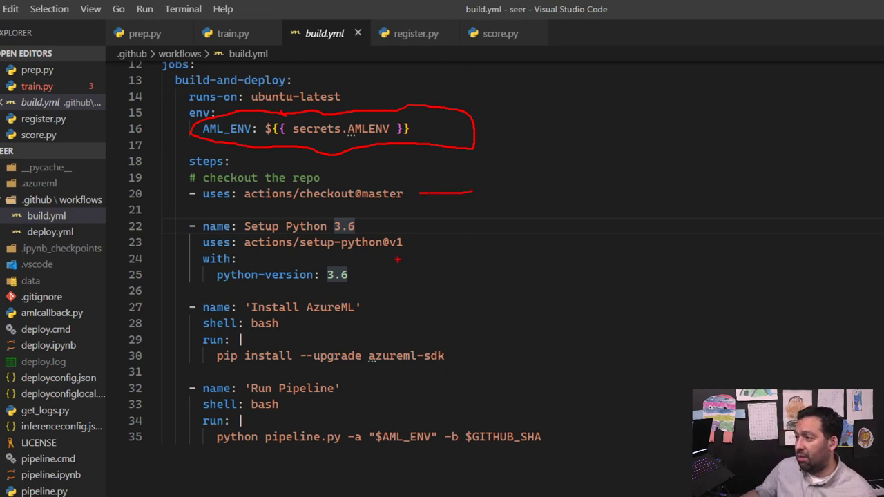
pyautogui.moveTo(421, 240); pyautogui.dragTo(466, 238)
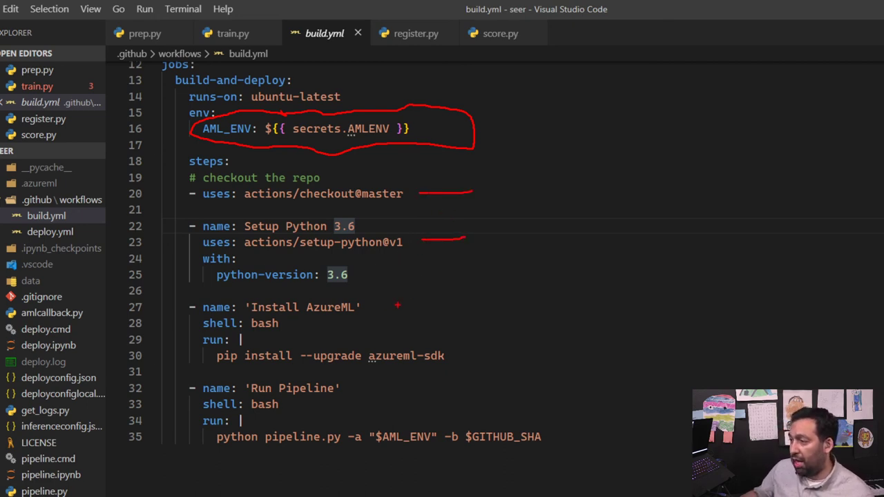
pyautogui.moveTo(464, 348)
pyautogui.mouseDown()
pyautogui.moveTo(260, 359)
pyautogui.moveTo(240, 337)
pyautogui.moveTo(406, 350)
pyautogui.mouseUp()
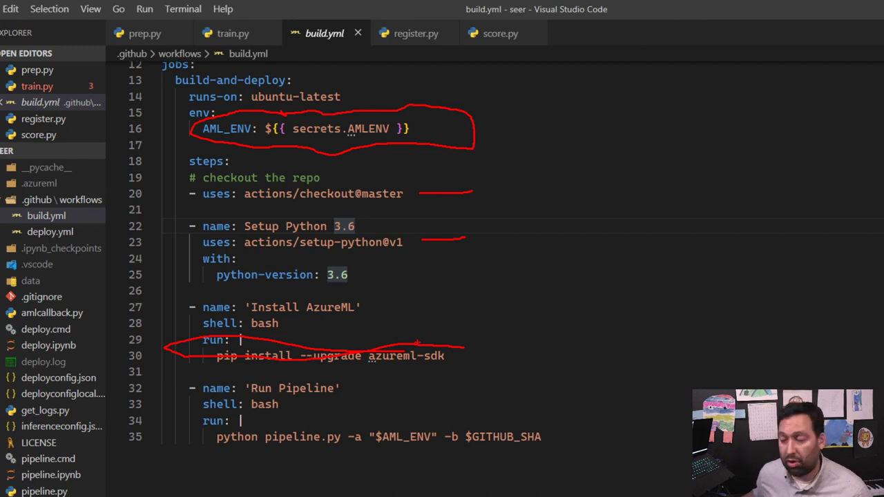
pyautogui.press('e')
# Step: Point a red arrow at azureml-sdk, circle the Run Pipeline command in build.yml, and leave annotation mode
pyautogui.moveTo(428, 349); pyautogui.dragTo(503, 299)
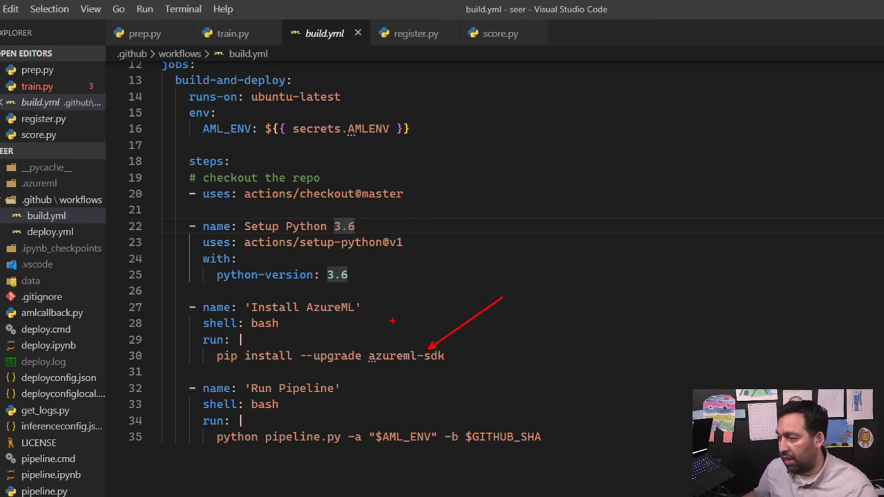
pyautogui.moveTo(232, 406)
pyautogui.mouseDown()
pyautogui.moveTo(195, 415)
pyautogui.moveTo(361, 492)
pyautogui.moveTo(524, 469)
pyautogui.moveTo(478, 399)
pyautogui.moveTo(226, 379)
pyautogui.mouseUp()
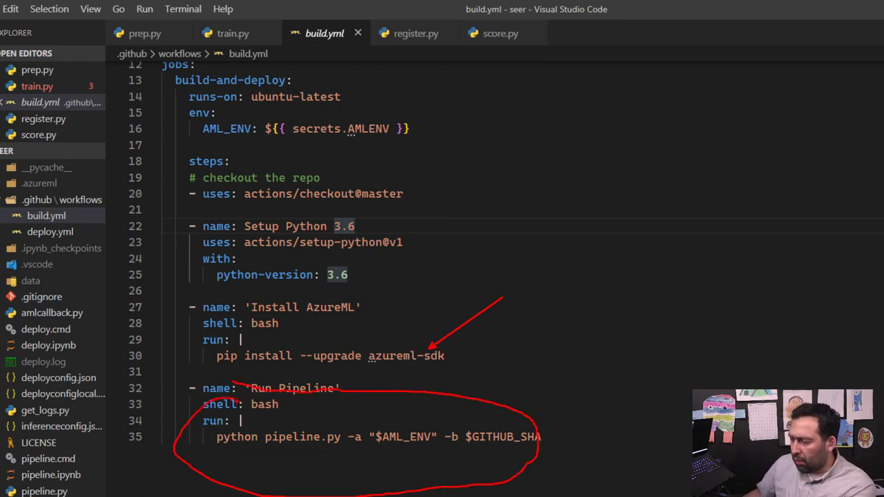
pyautogui.press('Escape')
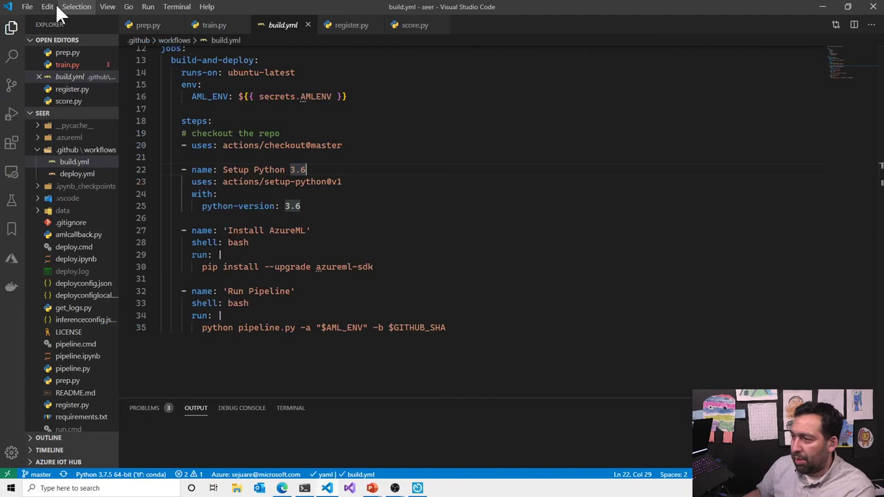
# Step: Open pipeline.py and examine its main script, the parse_args secrets handling and the add_endpoint function
pyautogui.click(74, 369)
pyautogui.scroll(5, 470, 221)
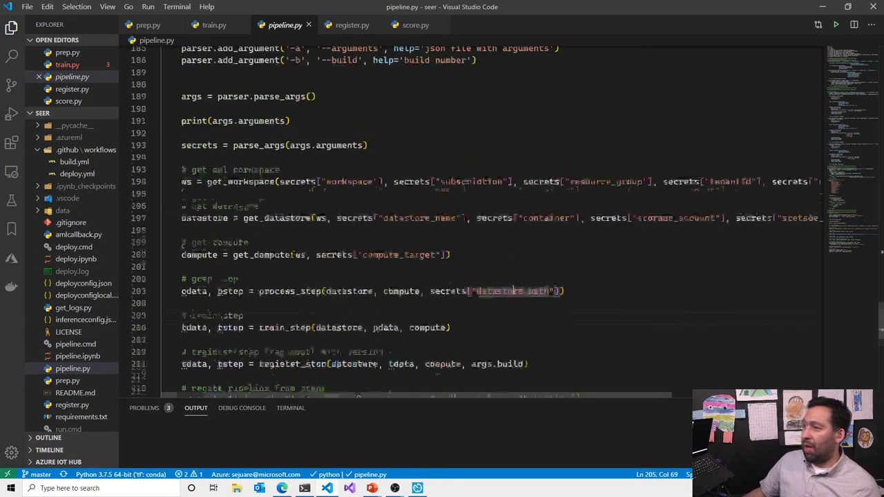
pyautogui.scroll(7, 469, 221)
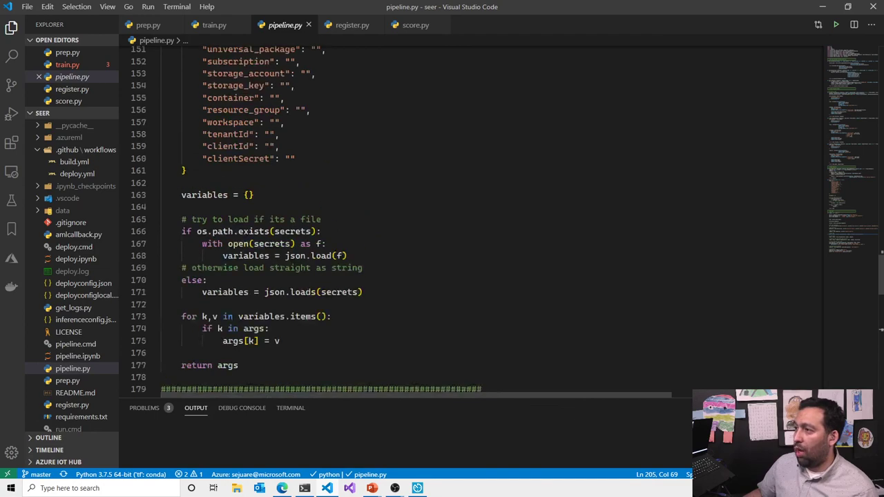
pyautogui.scroll(-4, 470, 221)
pyautogui.scroll(-15, 470, 221)
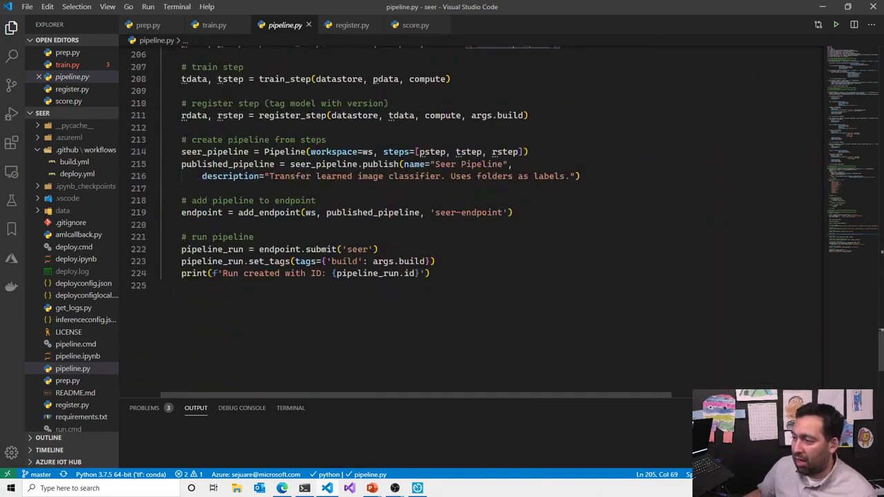
pyautogui.scroll(20, 470, 221)
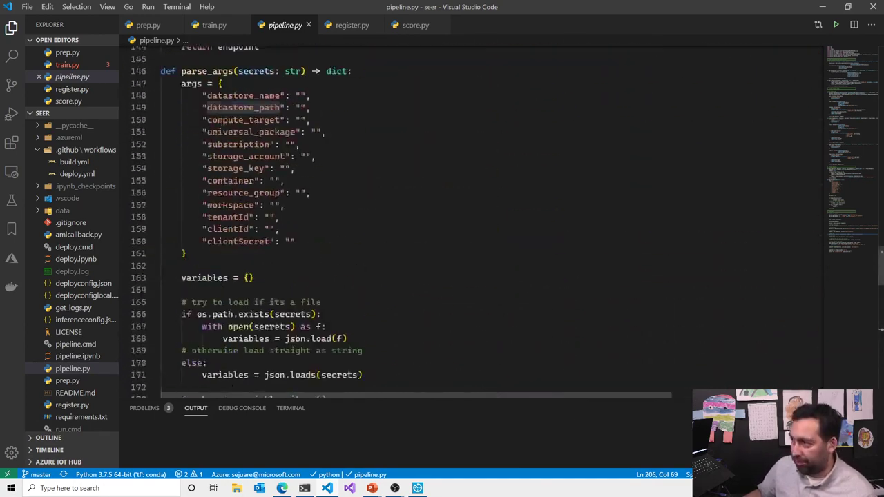
pyautogui.scroll(1, 470, 221)
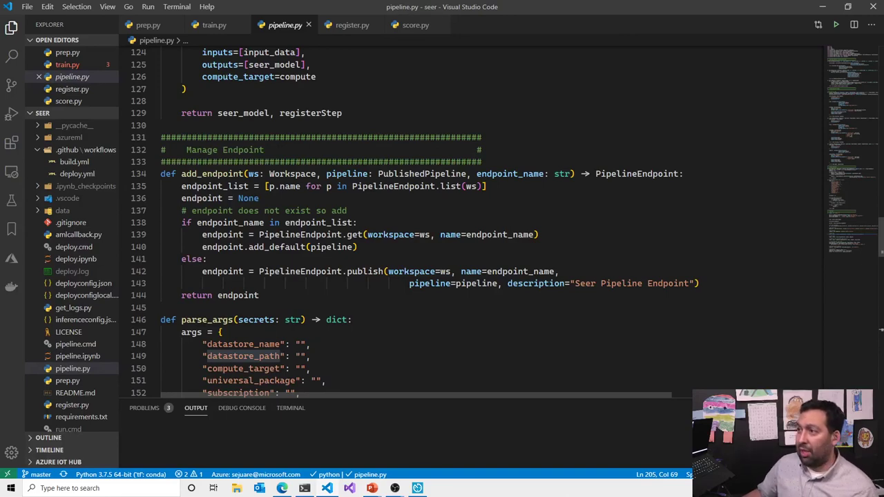
# Step: Glance at prep.py and train.py, and return to pipeline.py
pyautogui.click(154, 30)
pyautogui.click(215, 31)
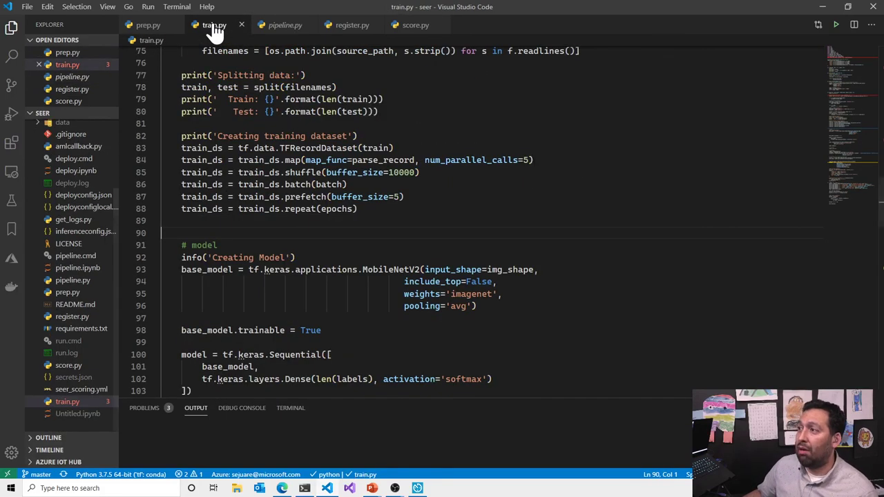
pyautogui.click(276, 30)
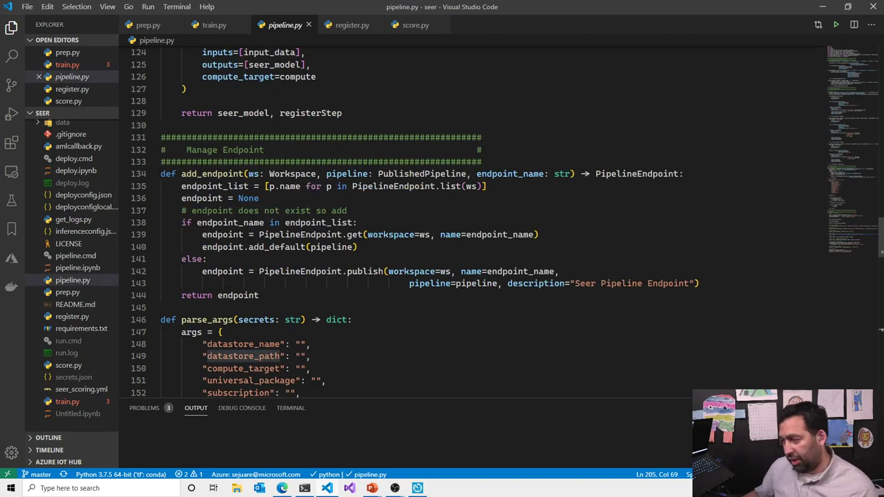
# Step: Switch to the Edge browser and show the Azure Machine Learning studio home page
pyautogui.click(281, 488)
pyautogui.click(168, 8)
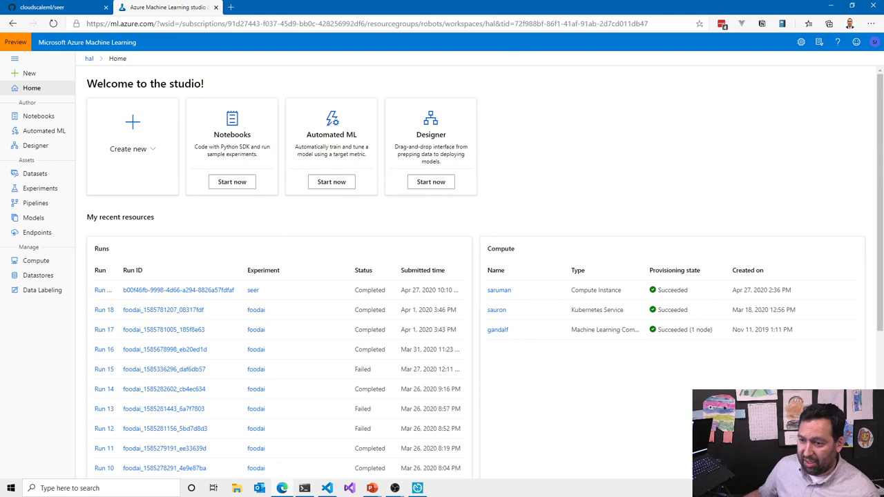
pyautogui.moveTo(166, 84); pyautogui.dragTo(175, 84)
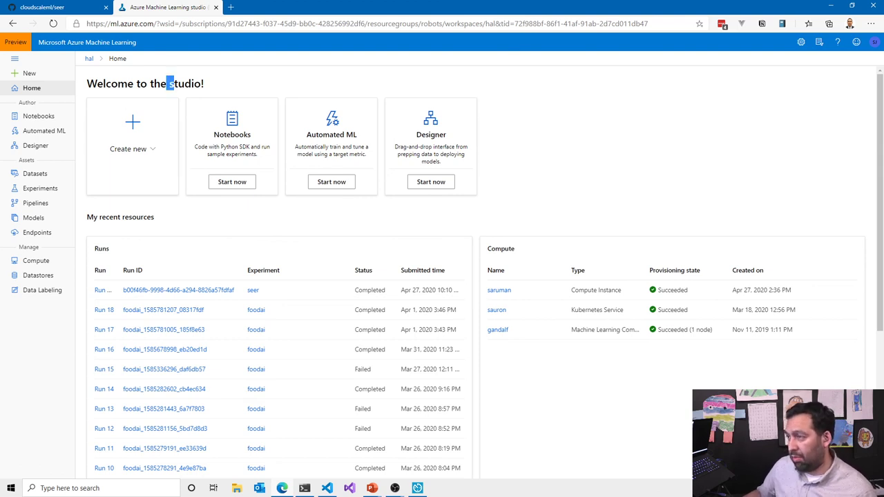
pyautogui.click(170, 83)
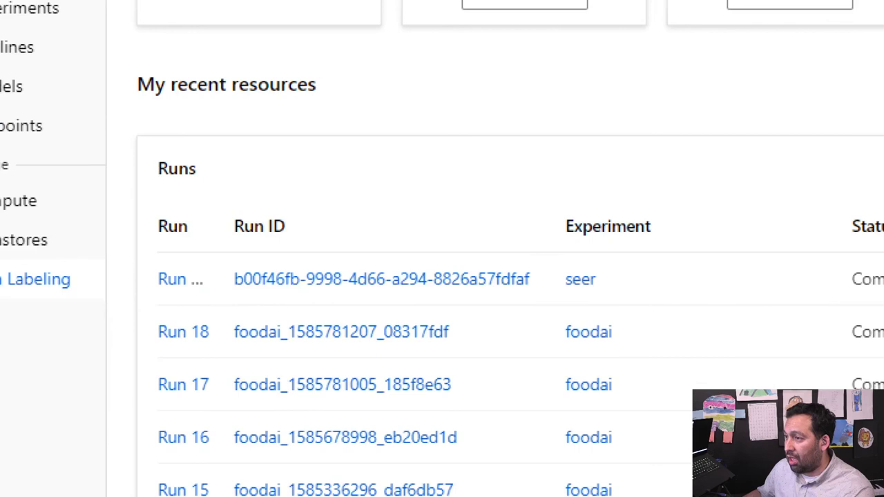
# Step: Point red arrows at Compute and Datastores in the studio's Manage section, and leave annotation mode
pyautogui.moveTo(132, 197); pyautogui.dragTo(230, 134)
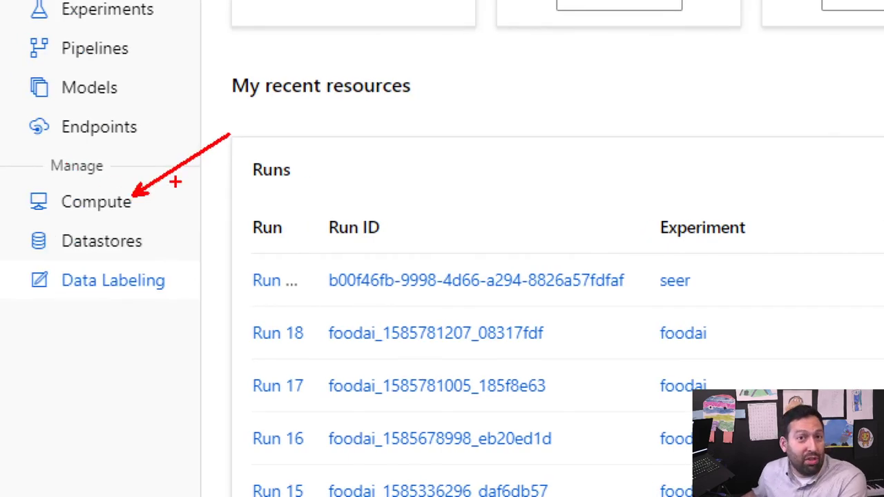
pyautogui.moveTo(150, 214); pyautogui.dragTo(226, 160)
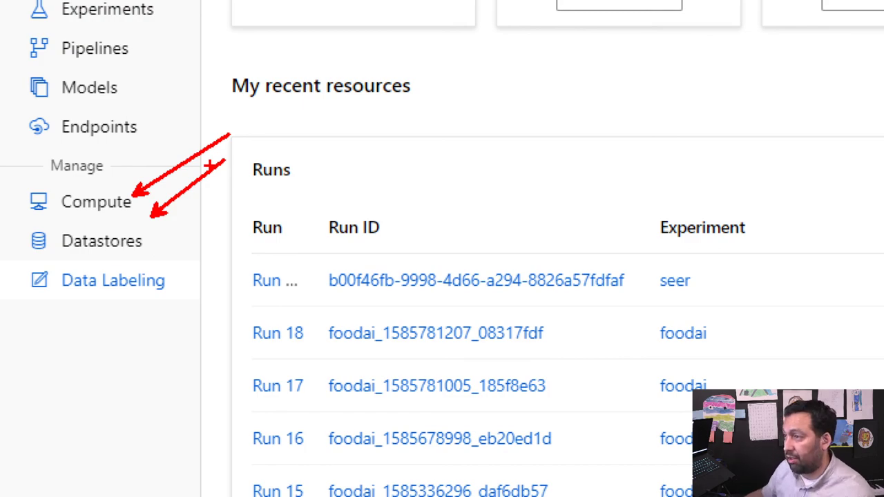
pyautogui.press('Escape')
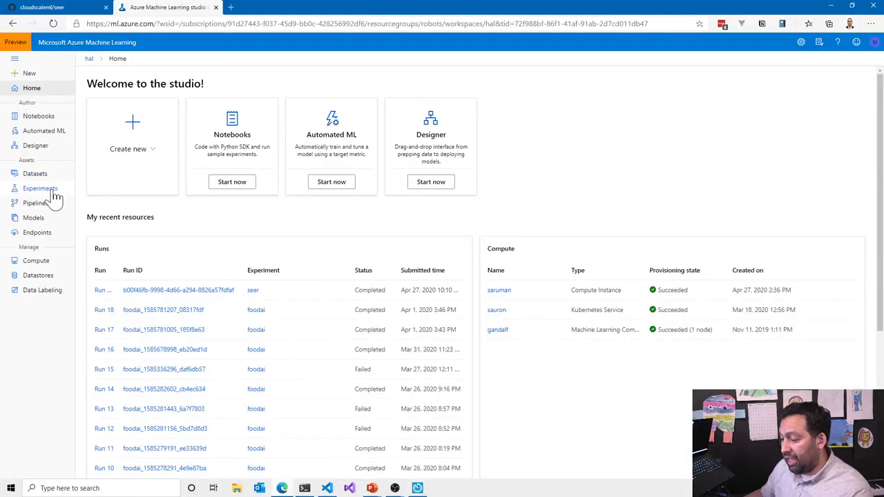
# Step: Enlarge the studio's Assets and Manage sections, circling Datasets and Datastores in red and pointing an arrow at each
pyautogui.hotkey('ctrl', '1')
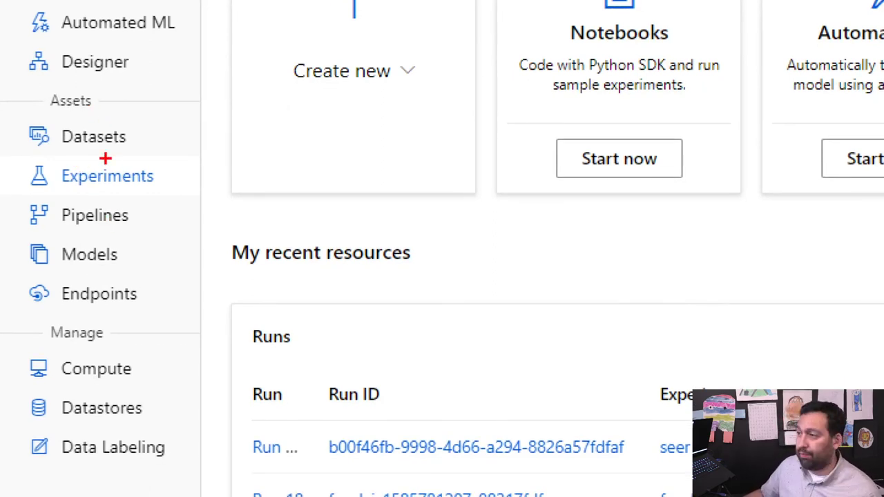
pyautogui.moveTo(177, 115)
pyautogui.mouseDown()
pyautogui.moveTo(49, 110)
pyautogui.moveTo(14, 164)
pyautogui.moveTo(156, 130)
pyautogui.mouseUp()
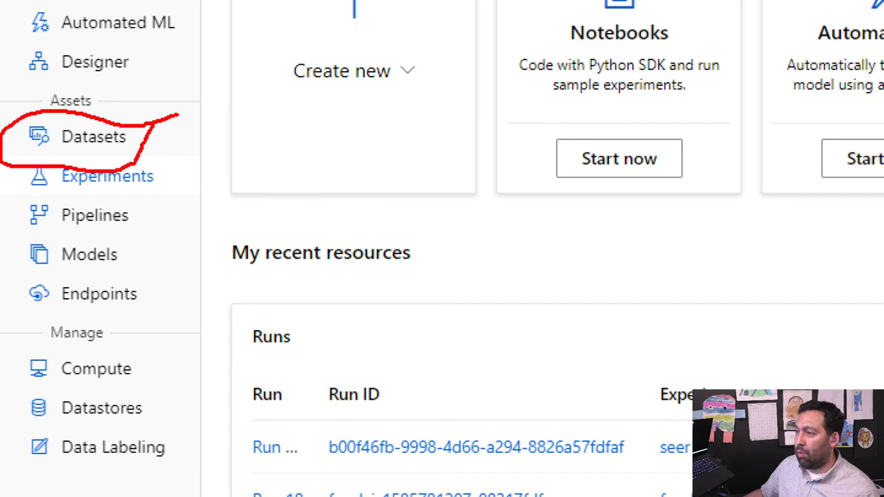
pyautogui.moveTo(140, 392)
pyautogui.mouseDown()
pyautogui.moveTo(32, 381)
pyautogui.moveTo(42, 419)
pyautogui.moveTo(118, 424)
pyautogui.moveTo(198, 378)
pyautogui.mouseUp()
pyautogui.moveTo(143, 139); pyautogui.dragTo(192, 125)
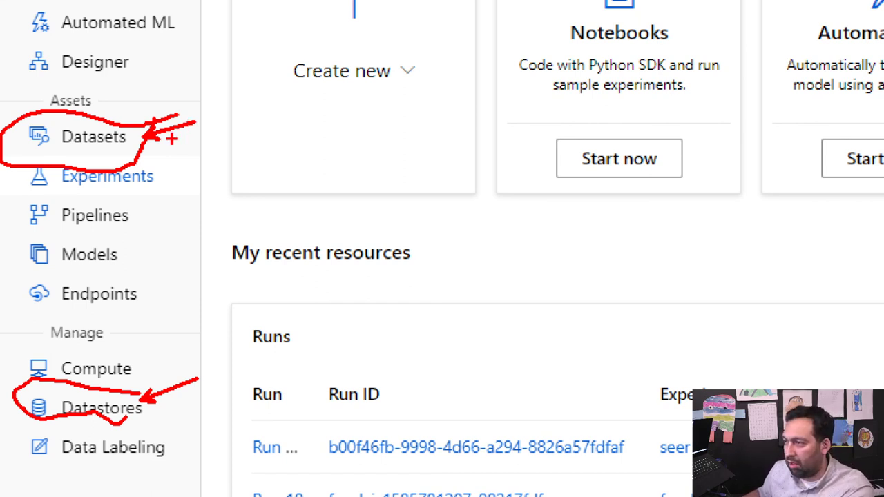
# Step: Mark Experiments, Pipelines, Models and Endpoints in red, link Endpoints back to Pipelines, and erase all the annotations
pyautogui.moveTo(159, 180); pyautogui.dragTo(261, 144)
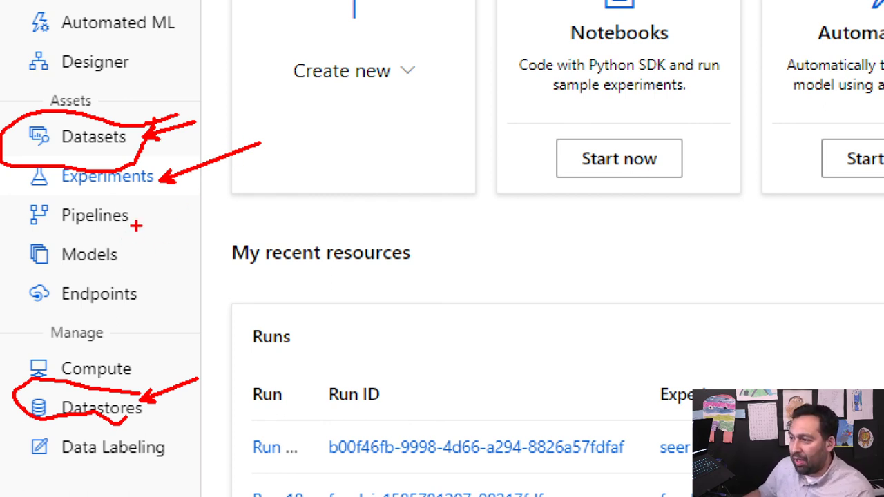
pyautogui.moveTo(138, 217); pyautogui.dragTo(207, 206)
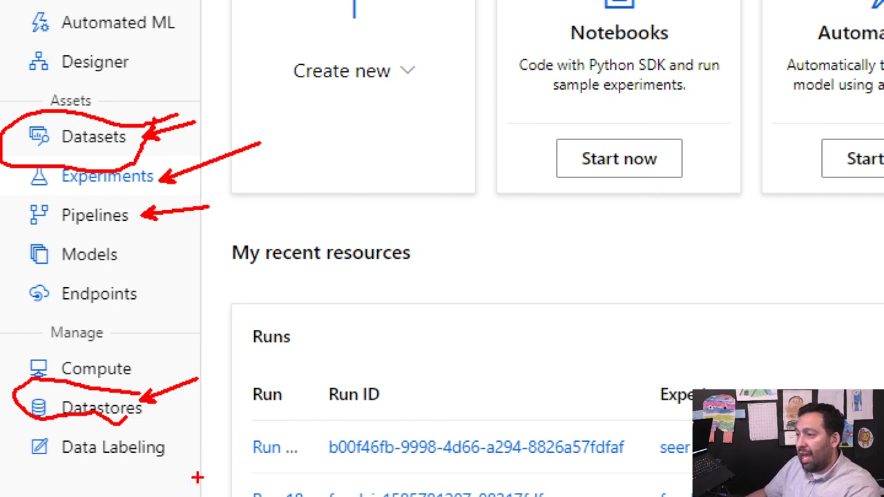
pyautogui.moveTo(140, 256)
pyautogui.mouseDown()
pyautogui.moveTo(215, 257)
pyautogui.moveTo(234, 243)
pyautogui.mouseUp()
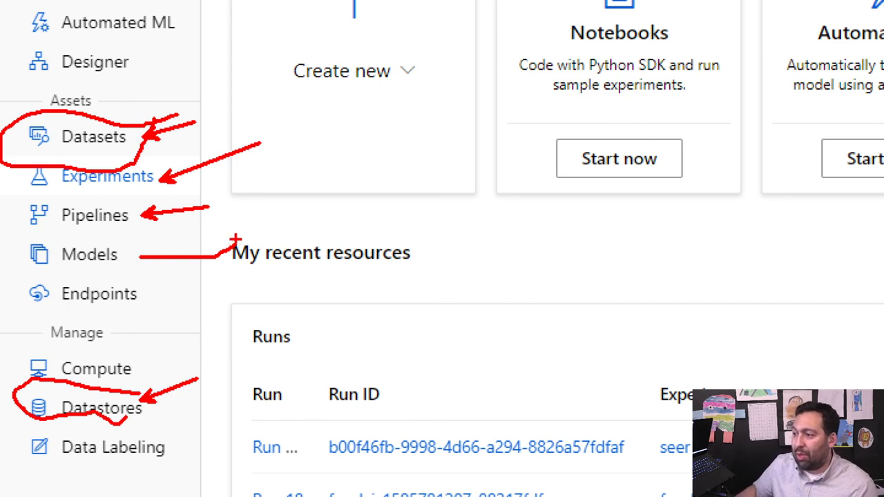
pyautogui.moveTo(158, 292); pyautogui.dragTo(189, 289)
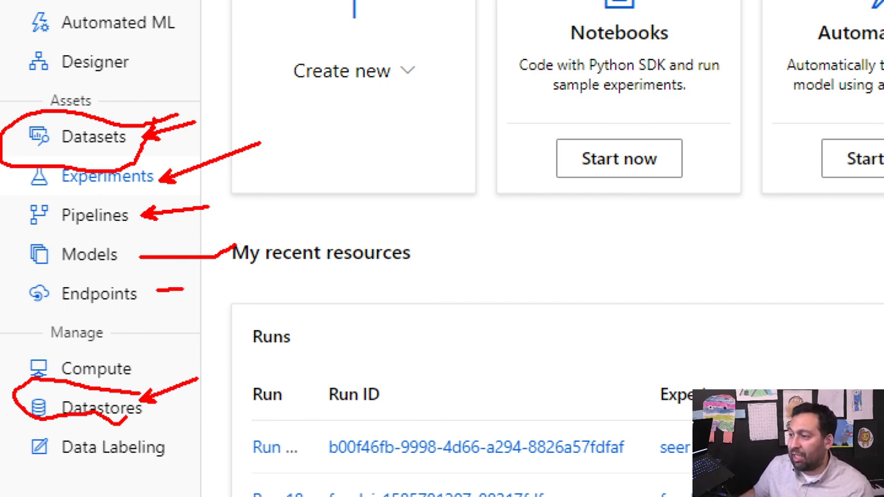
pyautogui.moveTo(125, 303)
pyautogui.mouseDown()
pyautogui.moveTo(31, 269)
pyautogui.moveTo(19, 212)
pyautogui.moveTo(28, 202)
pyautogui.moveTo(32, 225)
pyautogui.mouseUp()
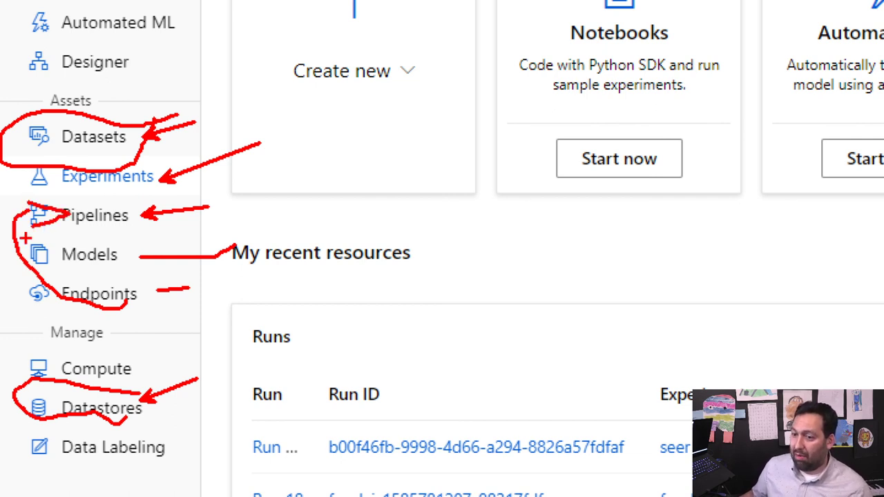
pyautogui.moveTo(453, 90)
pyautogui.mouseDown()
pyautogui.moveTo(204, 254)
pyautogui.moveTo(173, 346)
pyautogui.mouseUp()
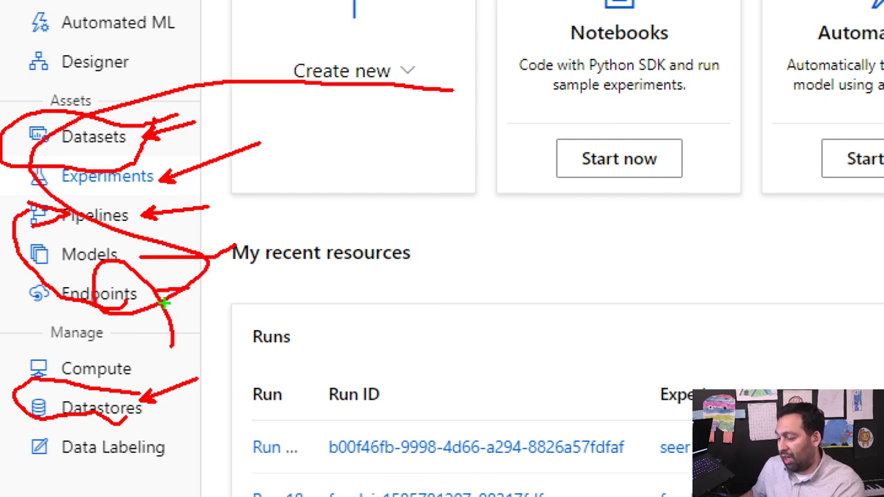
pyautogui.press('e')
# Step: Change the annotation pen to green, circle Experiments and Models, and draw lines out from Endpoints and Experiments
pyautogui.press('g')
pyautogui.moveTo(143, 295); pyautogui.dragTo(210, 244)
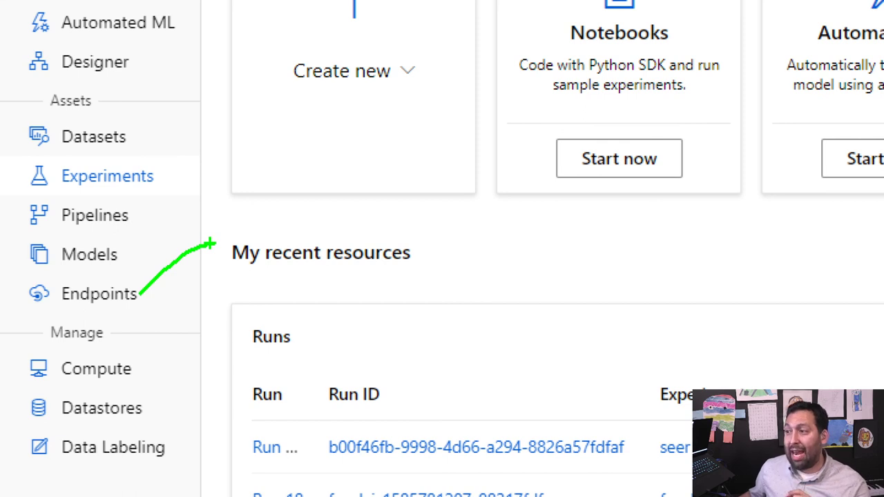
pyautogui.click(160, 141)
pyautogui.moveTo(167, 149)
pyautogui.mouseDown()
pyautogui.moveTo(2, 152)
pyautogui.moveTo(118, 200)
pyautogui.moveTo(154, 157)
pyautogui.mouseUp()
pyautogui.moveTo(122, 233)
pyautogui.mouseDown()
pyautogui.moveTo(53, 231)
pyautogui.moveTo(7, 249)
pyautogui.moveTo(103, 273)
pyautogui.moveTo(146, 231)
pyautogui.mouseUp()
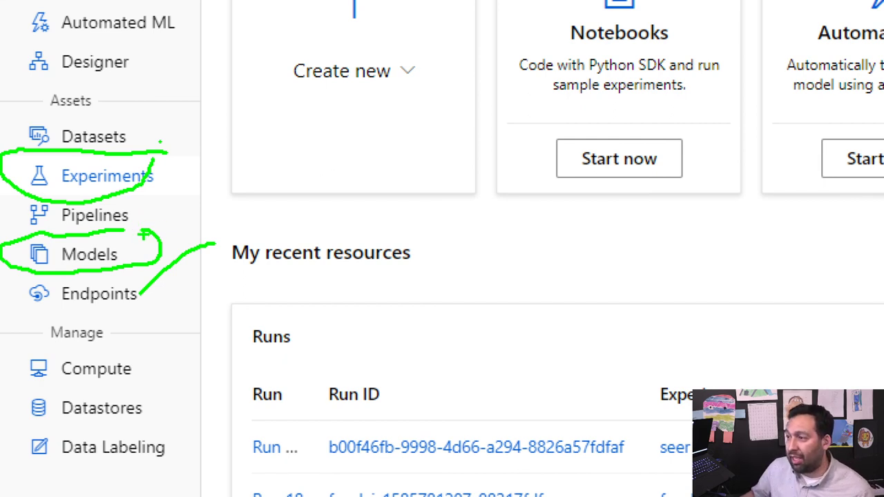
pyautogui.moveTo(159, 184); pyautogui.dragTo(222, 181)
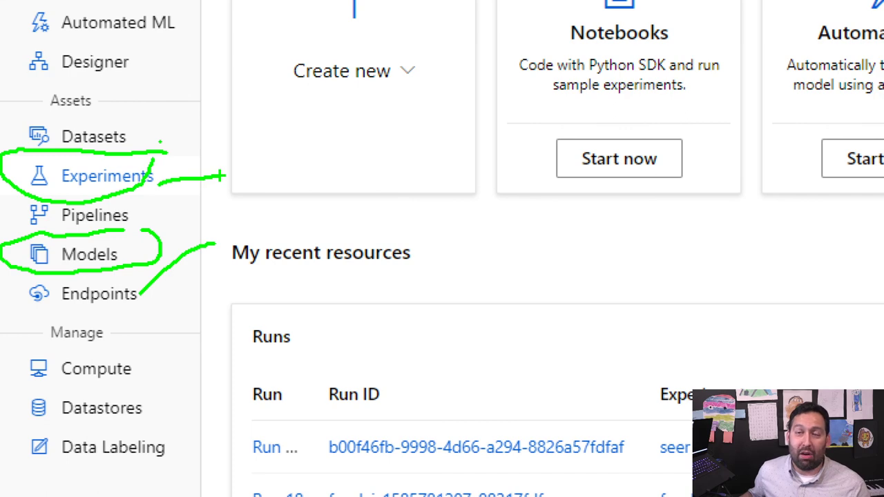
# Step: Leave annotation mode and open the latest run of the seer experiment in the studio
pyautogui.press('Escape')
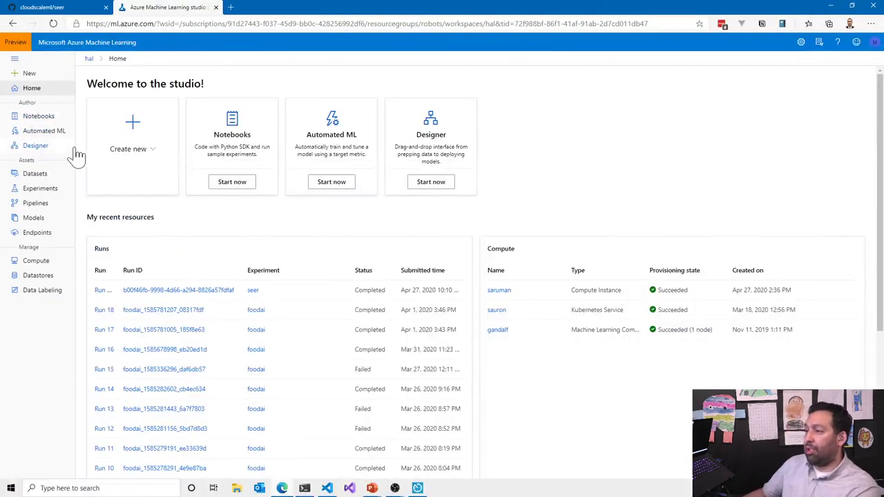
pyautogui.click(54, 193)
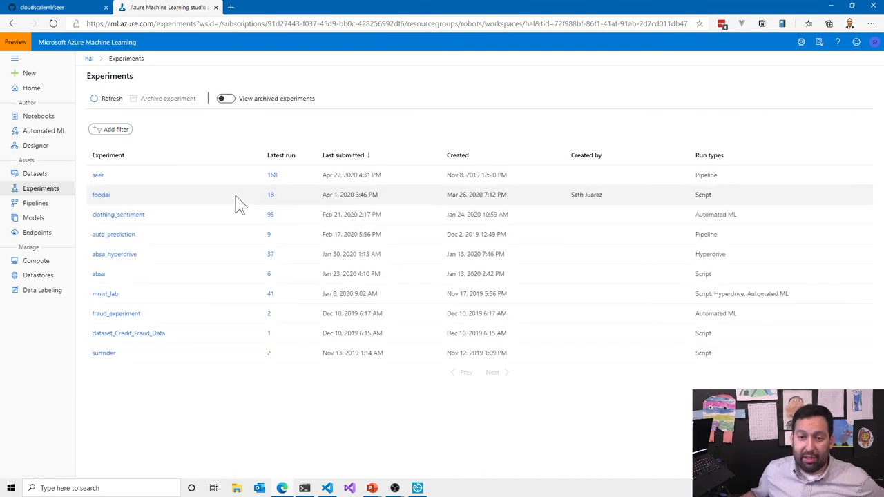
pyautogui.click(273, 176)
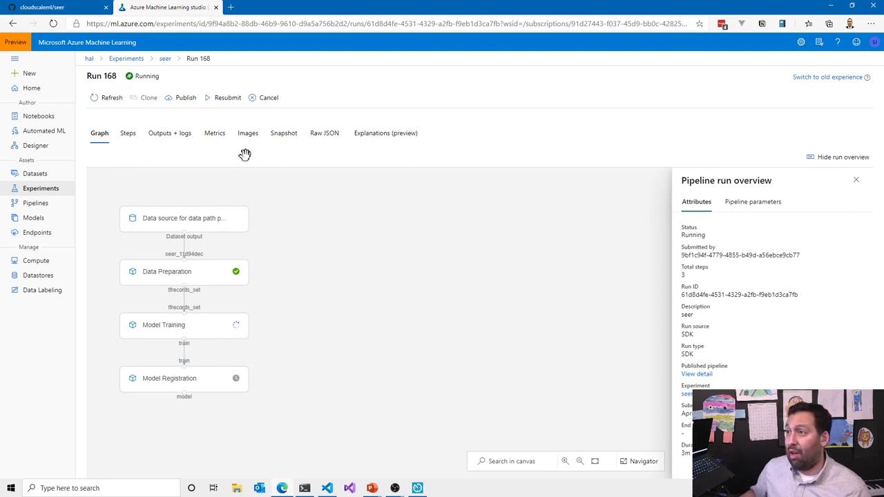
# Step: Switch to Visual Studio Code, open the build.yml workflow, and highlight the command that runs pipeline.py in the Run Pipeline step
pyautogui.click(326, 487)
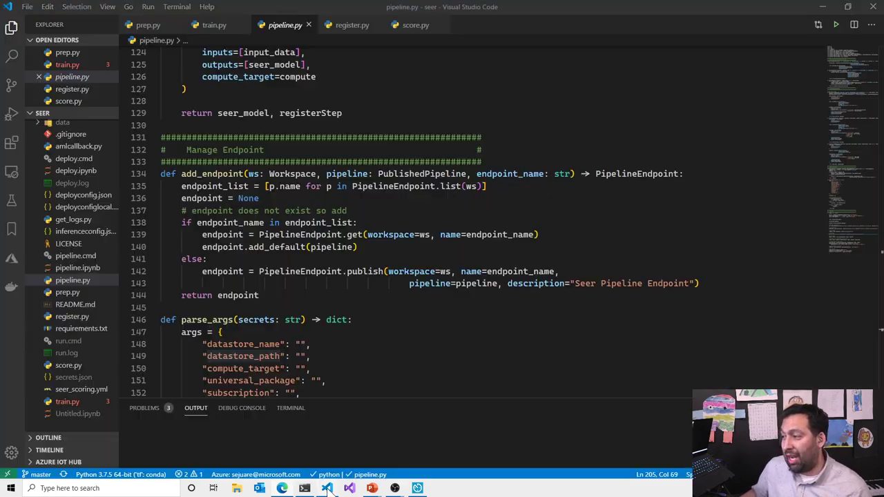
pyautogui.click(311, 356)
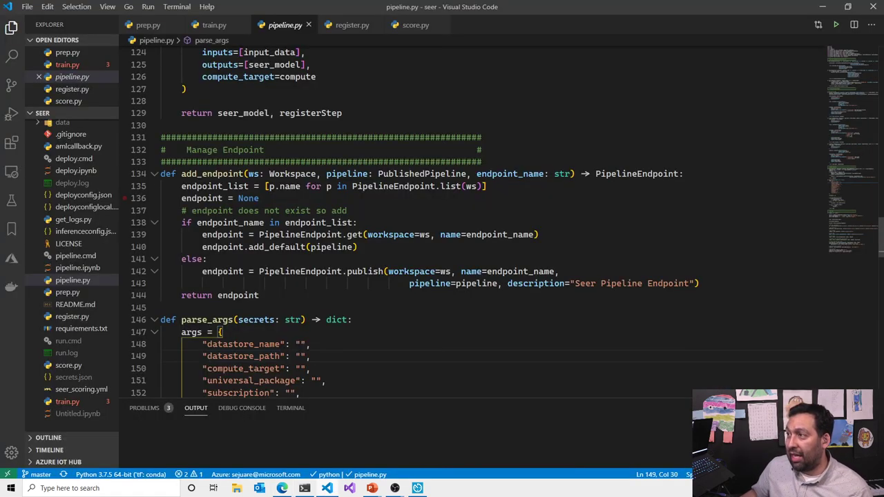
pyautogui.scroll(3, 111, 120)
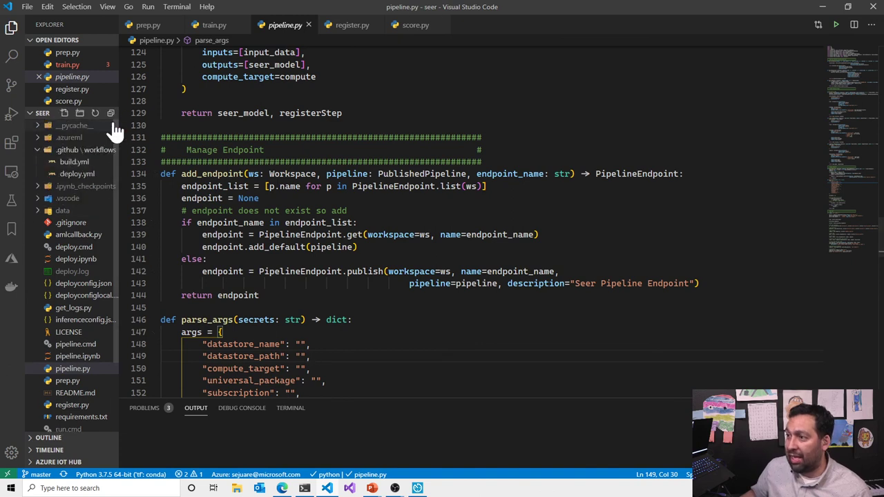
pyautogui.click(100, 163)
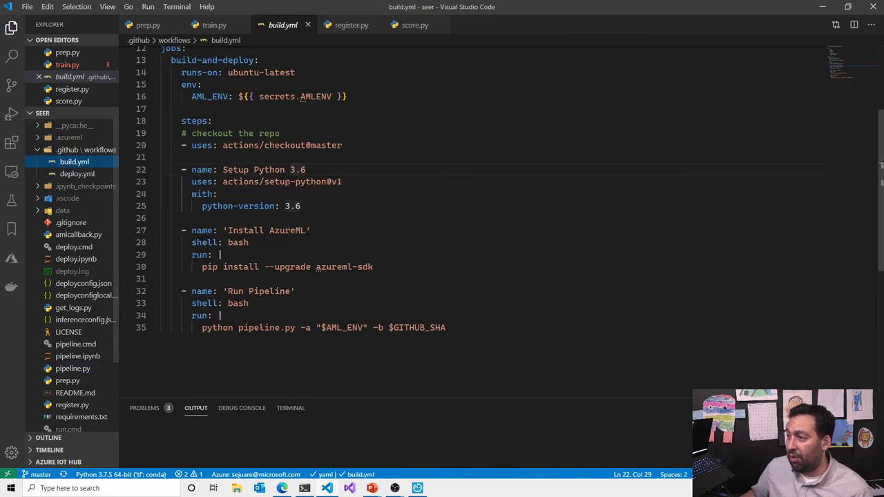
pyautogui.moveTo(446, 327); pyautogui.dragTo(202, 327)
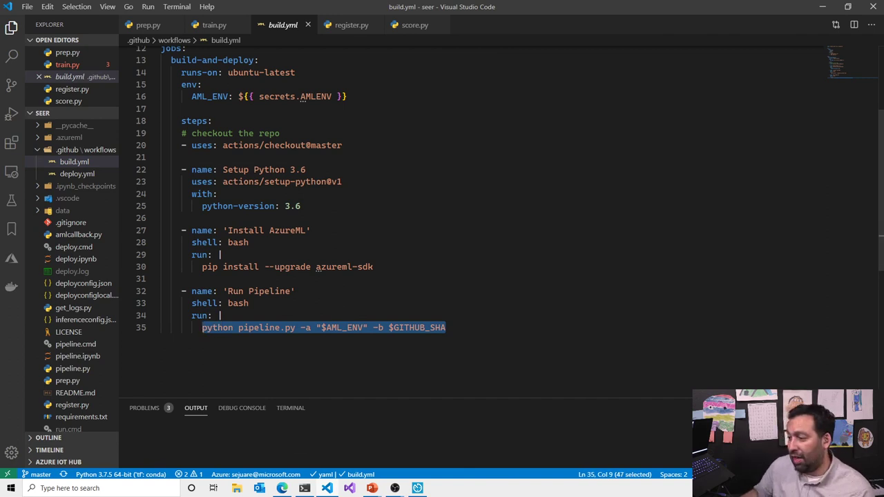
# Step: Return to Azure Machine Learning studio and examine the Data Preparation step's 70_driver_log.txt and its run details
pyautogui.click(282, 488)
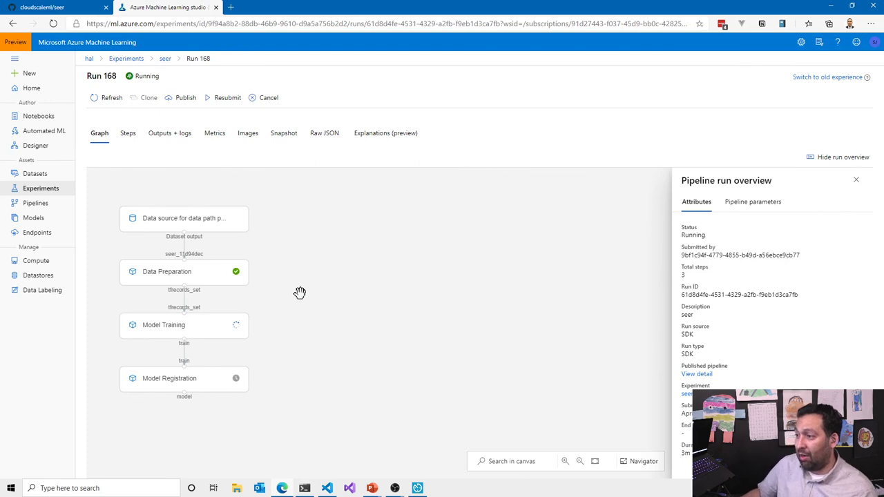
pyautogui.doubleClick(193, 280)
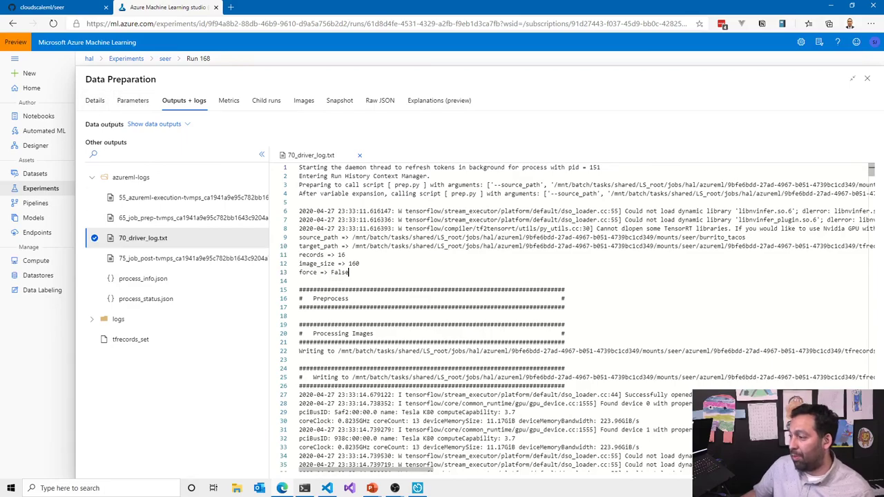
pyautogui.scroll(-10, 587, 317)
pyautogui.scroll(-11, 587, 317)
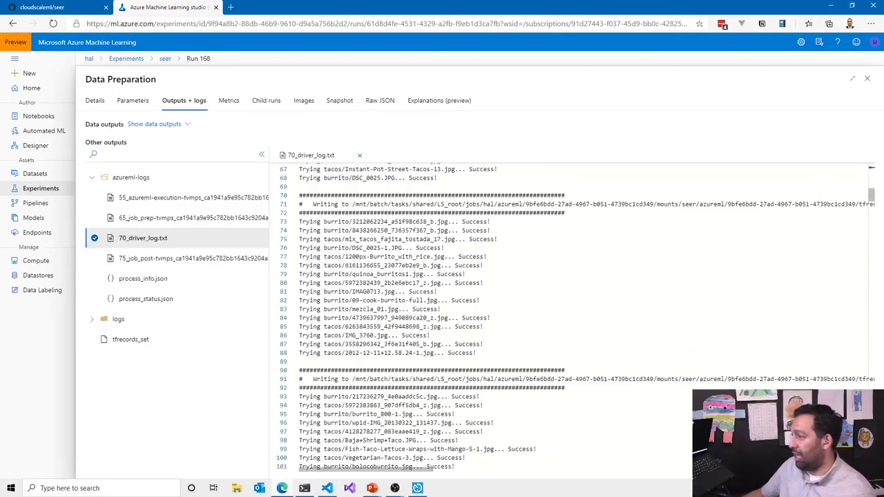
pyautogui.click(96, 102)
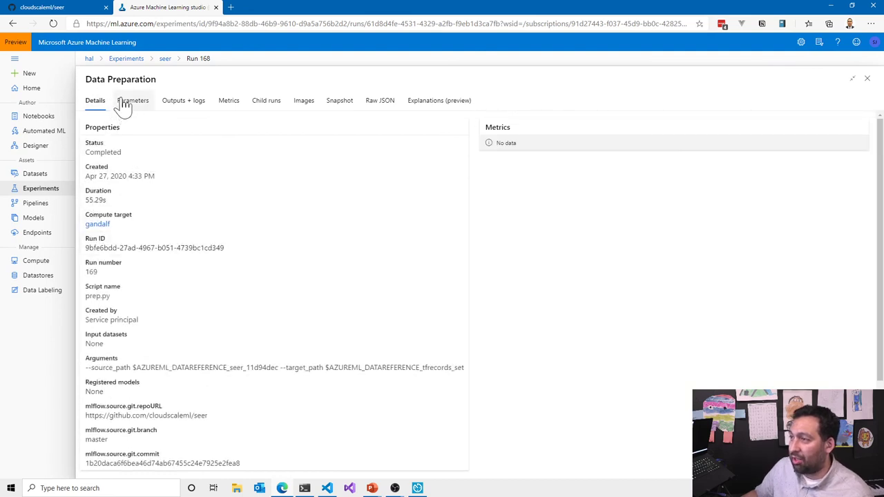
# Step: Close Data Preparation and examine the Model Training step's properties, metrics, arguments, Git commit and tags
pyautogui.click(866, 79)
pyautogui.doubleClick(173, 322)
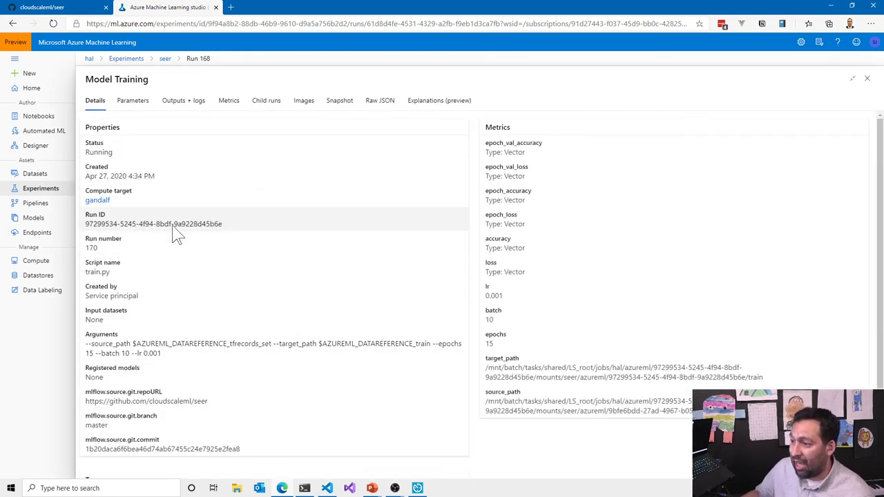
pyautogui.scroll(-1, 185, 276)
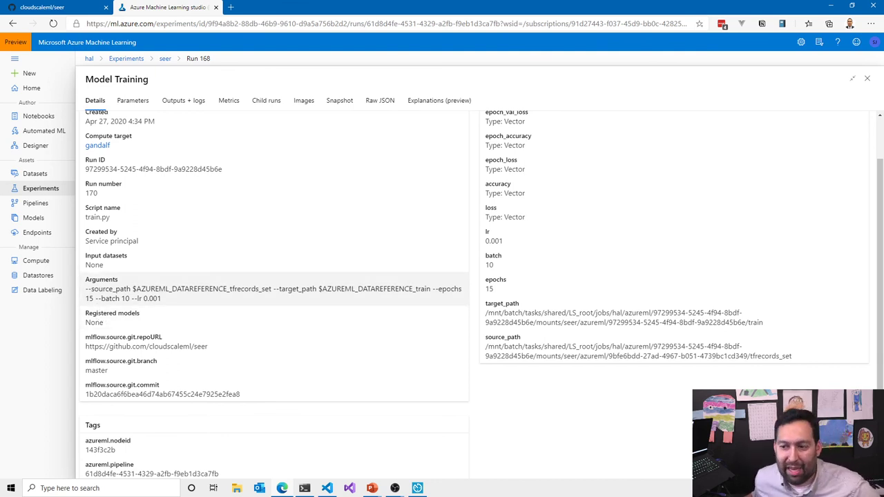
pyautogui.scroll(-1, 157, 314)
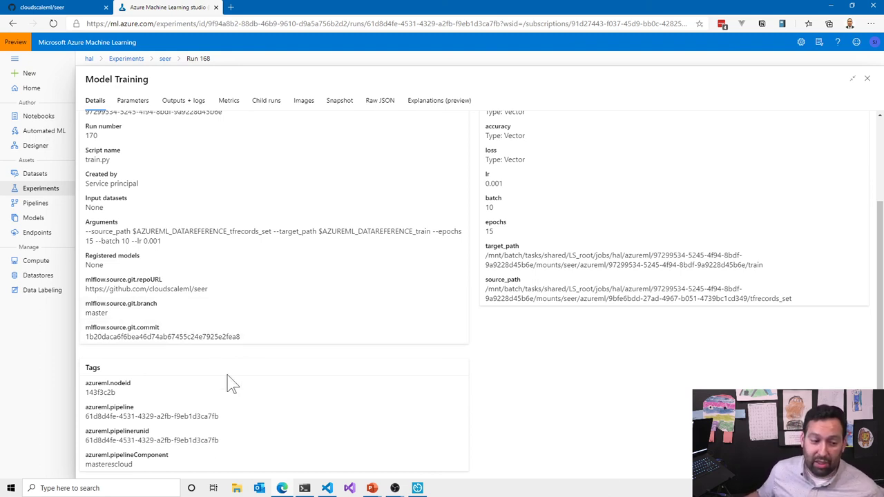
# Step: Switch to Visual Studio Code and review the model-building and training code in train.py
pyautogui.hotkey('alt', 'Tab')
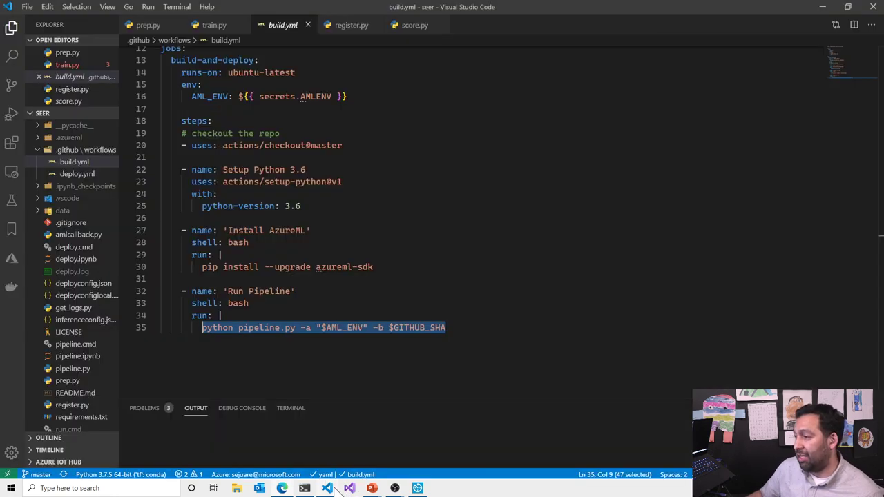
pyautogui.click(249, 304)
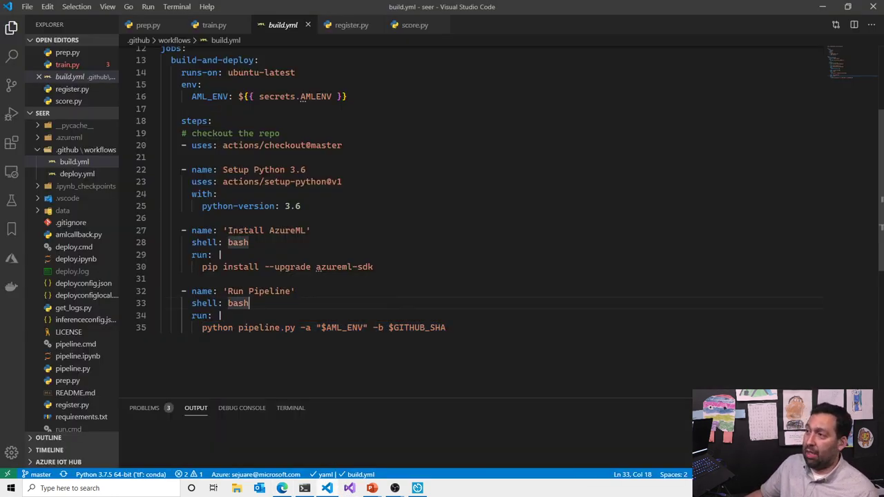
pyautogui.click(210, 34)
pyautogui.scroll(14, 483, 221)
pyautogui.scroll(3, 484, 221)
pyautogui.scroll(-14, 484, 221)
pyautogui.scroll(-8, 483, 221)
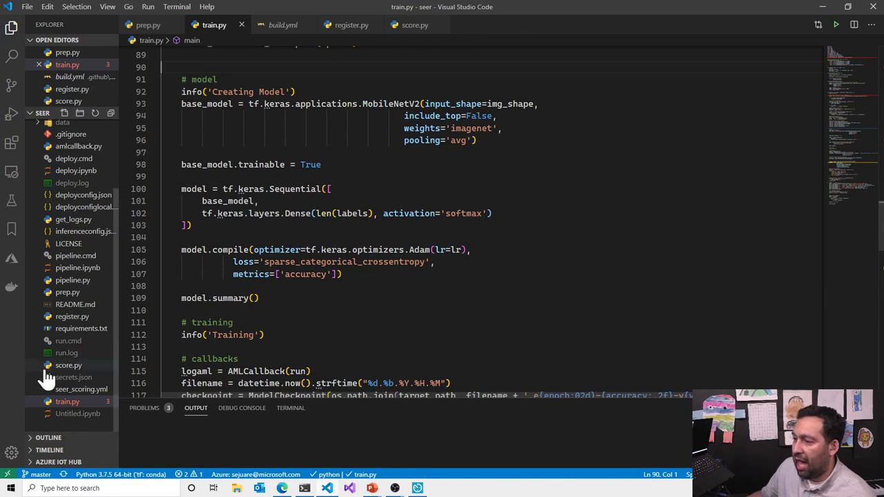
# Step: Open pipeline.py and highlight the estimator entry script arguments of the Model Training step in train_step
pyautogui.click(86, 280)
pyautogui.scroll(-5, 162, 266)
pyautogui.scroll(10, 442, 221)
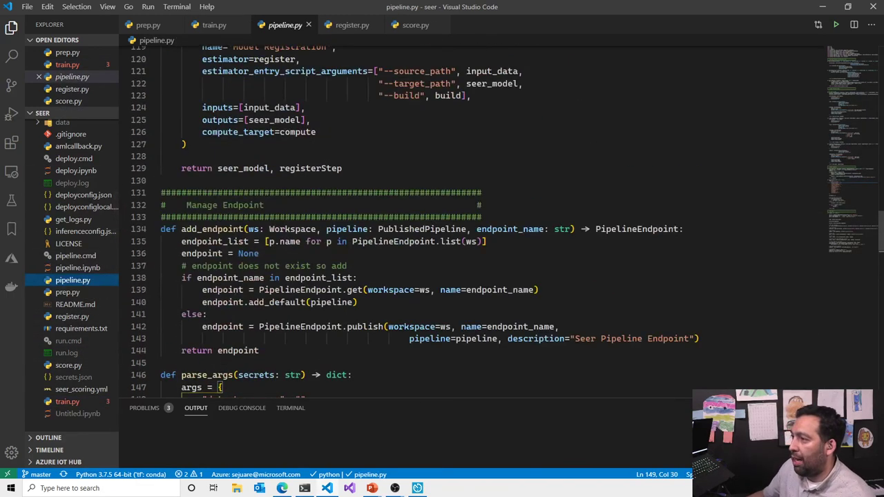
pyautogui.scroll(8, 442, 221)
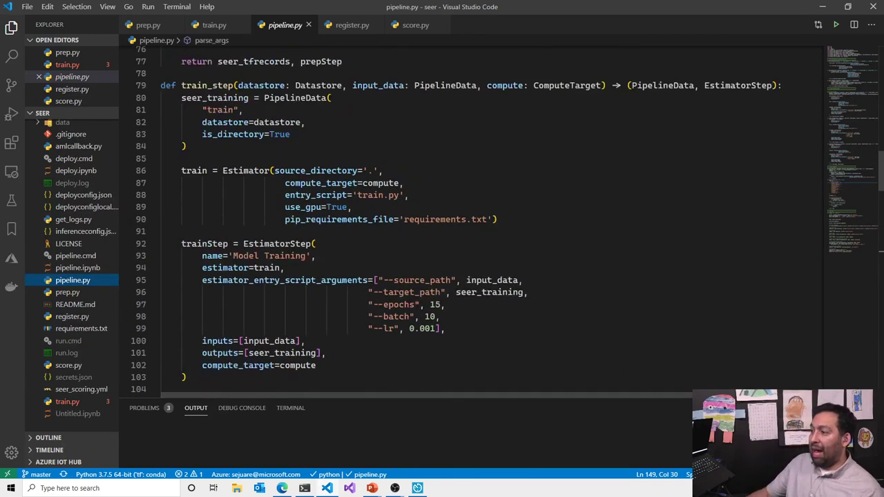
pyautogui.moveTo(446, 329); pyautogui.dragTo(150, 284)
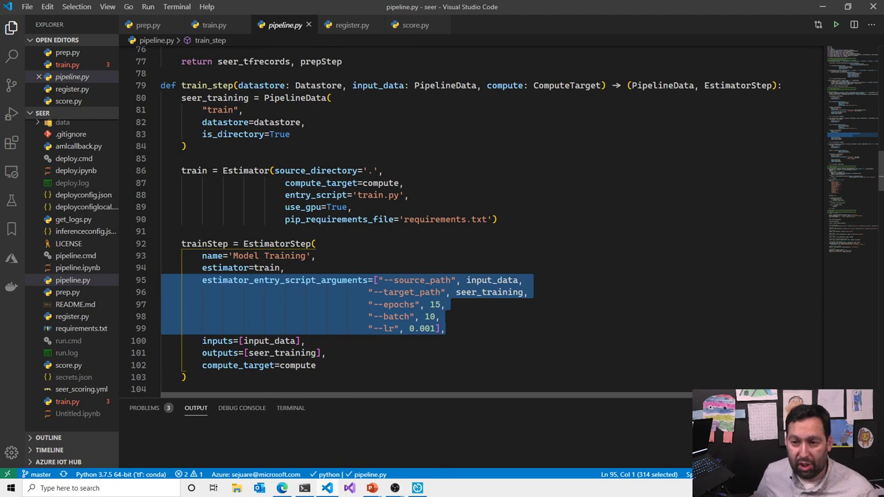
# Step: Return to Azure Machine Learning studio, open the Compute page, and mark the saruman compute instance with a green line
pyautogui.click(282, 488)
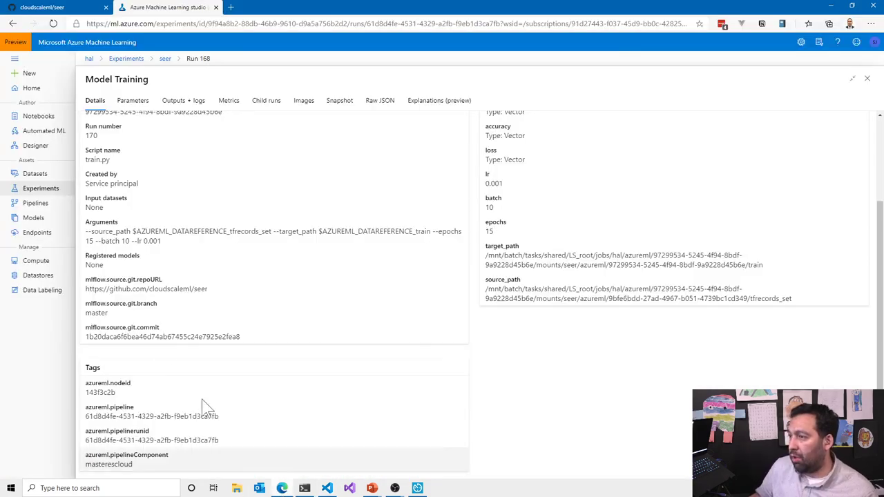
pyautogui.click(51, 268)
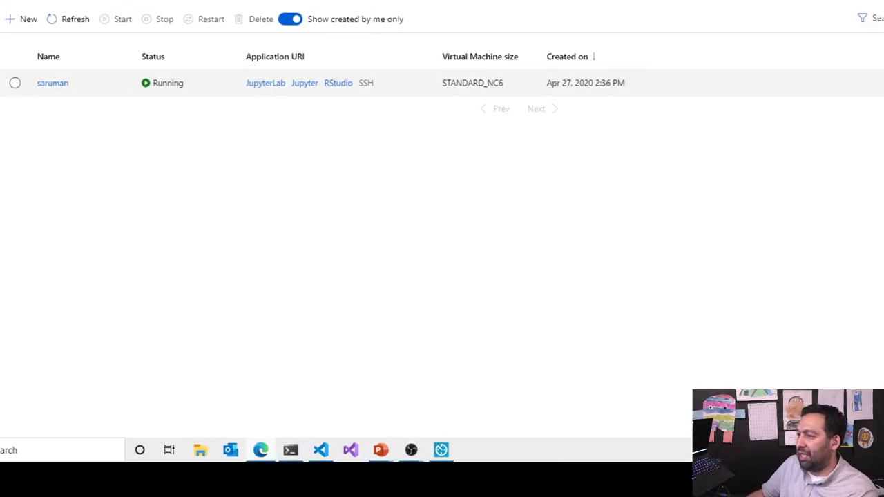
pyautogui.moveTo(59, 73); pyautogui.dragTo(45, 71)
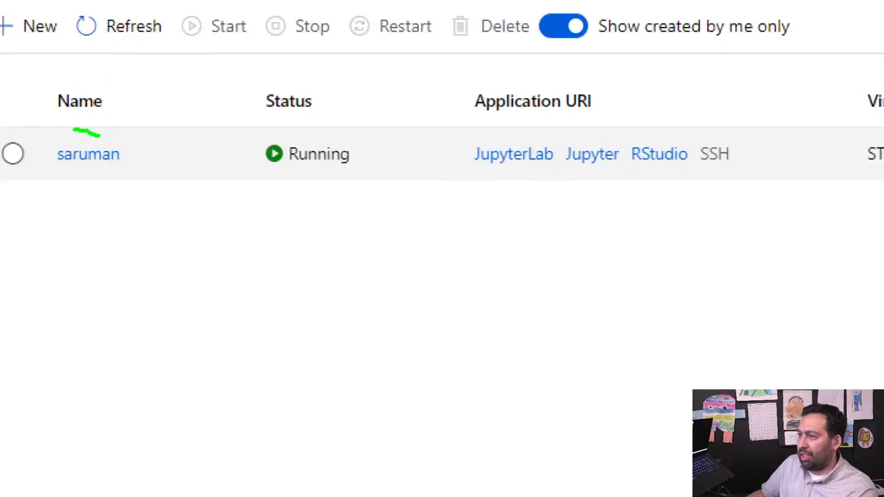
pyautogui.moveTo(72, 129)
pyautogui.mouseDown()
pyautogui.moveTo(90, 199)
pyautogui.moveTo(124, 138)
pyautogui.moveTo(108, 131)
pyautogui.mouseUp()
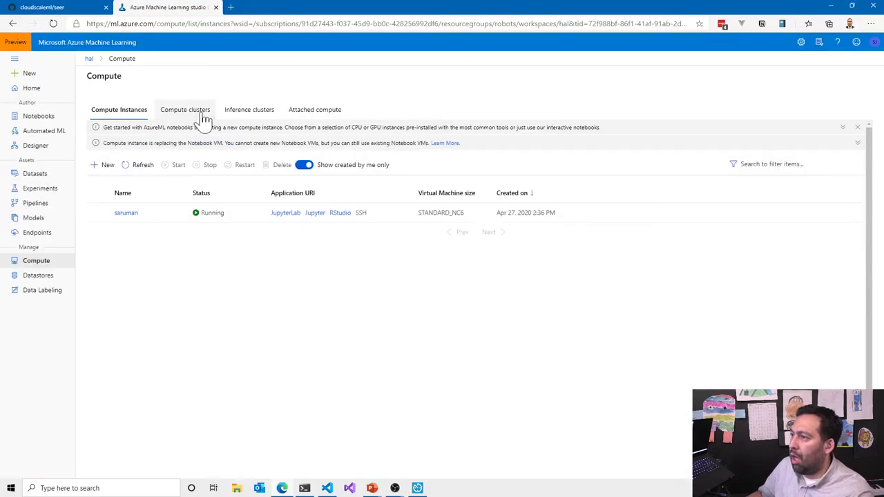
# Step: View the compute clusters, circle sauron in green among the inference clusters, and leave annotation mode
pyautogui.click(201, 113)
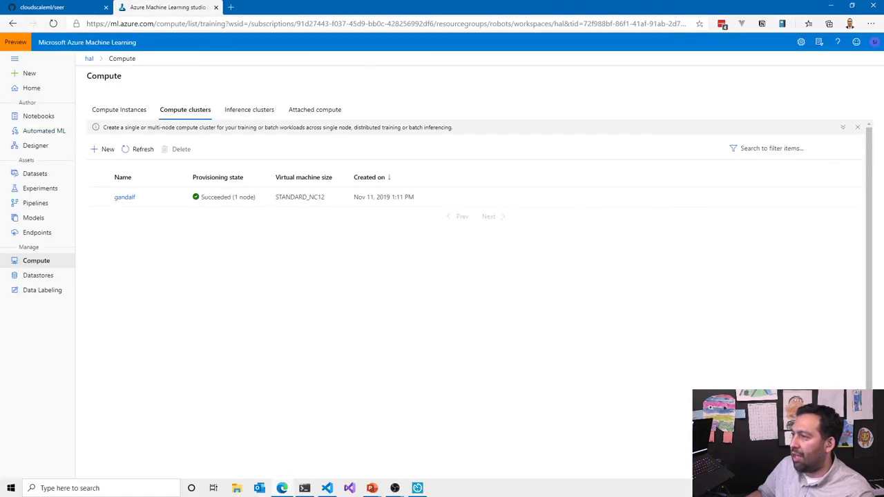
pyautogui.click(243, 113)
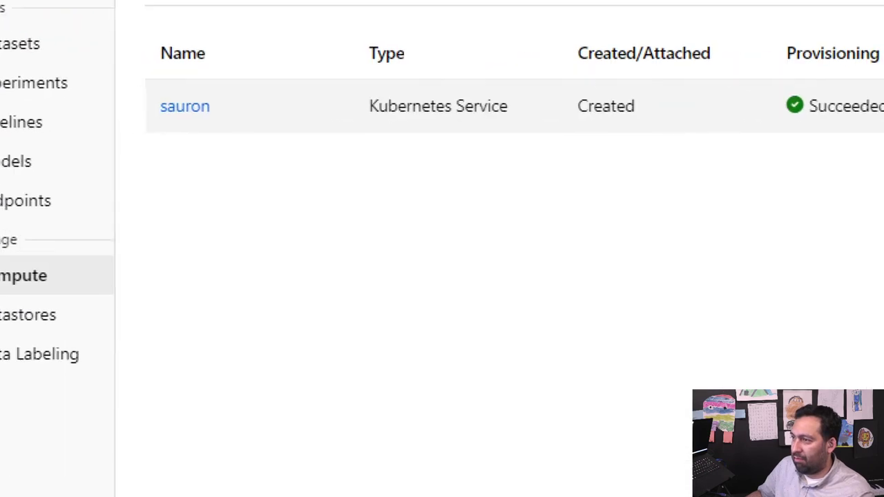
pyautogui.moveTo(149, 124)
pyautogui.mouseDown()
pyautogui.moveTo(157, 199)
pyautogui.moveTo(204, 103)
pyautogui.mouseUp()
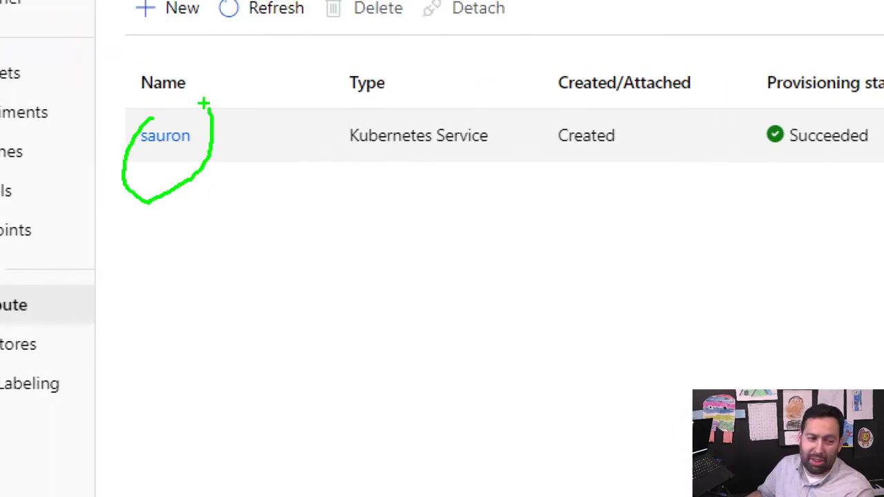
pyautogui.press('Escape')
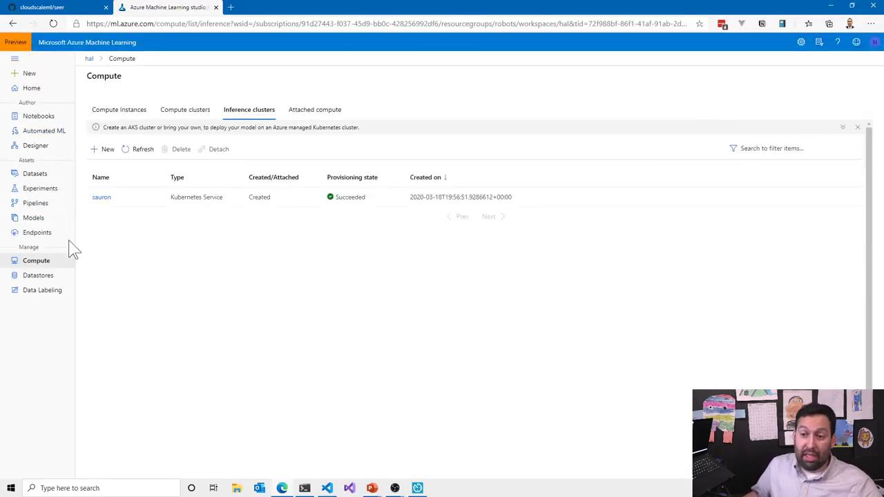
# Step: Open the presenter's blog in a new browser tab and view Tip 1 of "3 Tips for Debugging Cloud Scale Machine Learning Workloads"
pyautogui.click(231, 7)
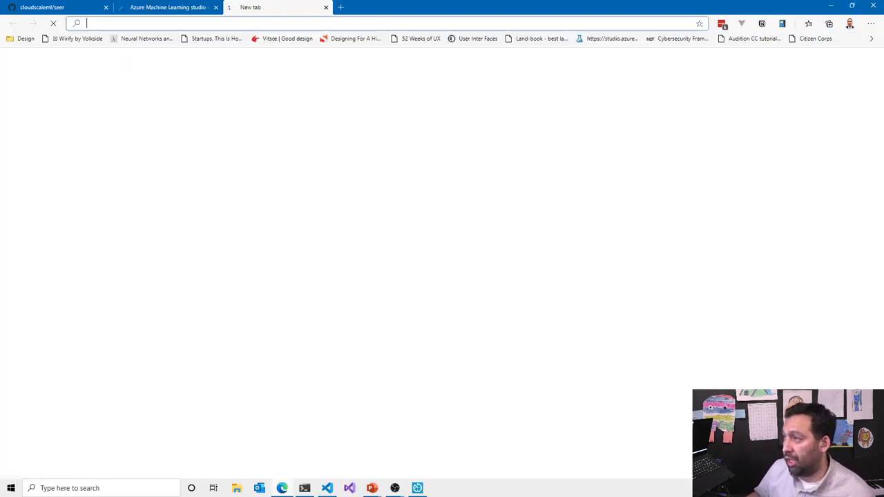
pyautogui.write('seth')
pyautogui.press('Return')
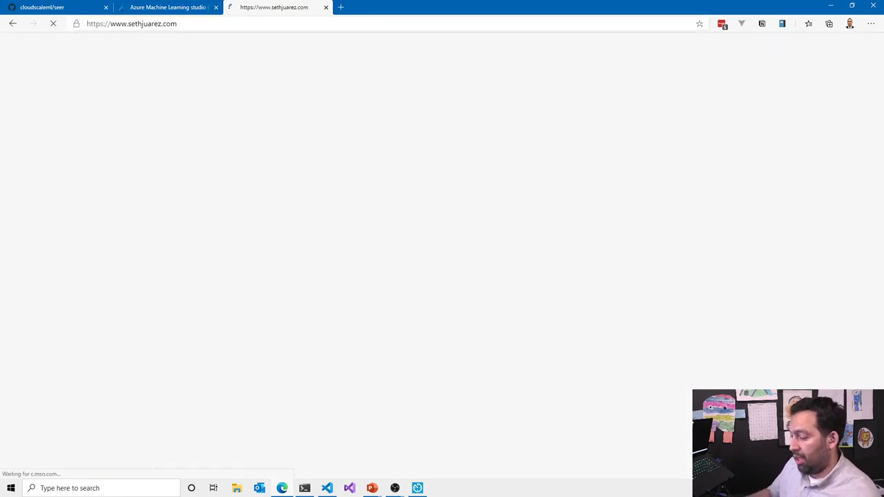
pyautogui.click(387, 340)
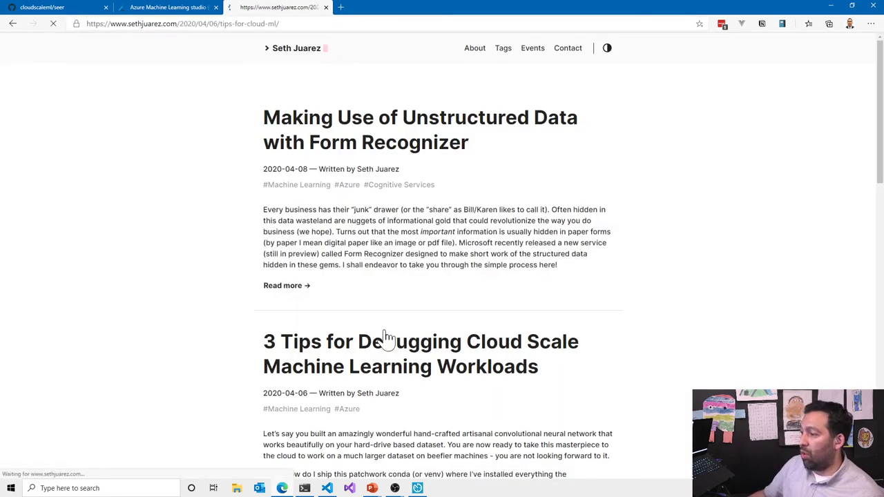
pyautogui.scroll(-6, 438, 254)
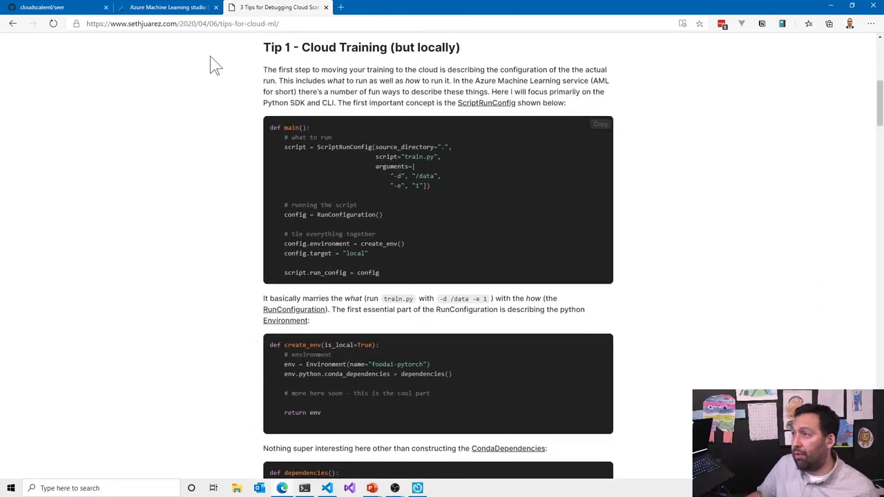
# Step: Return to the studio's browser tab and open the list of experiments
pyautogui.click(172, 7)
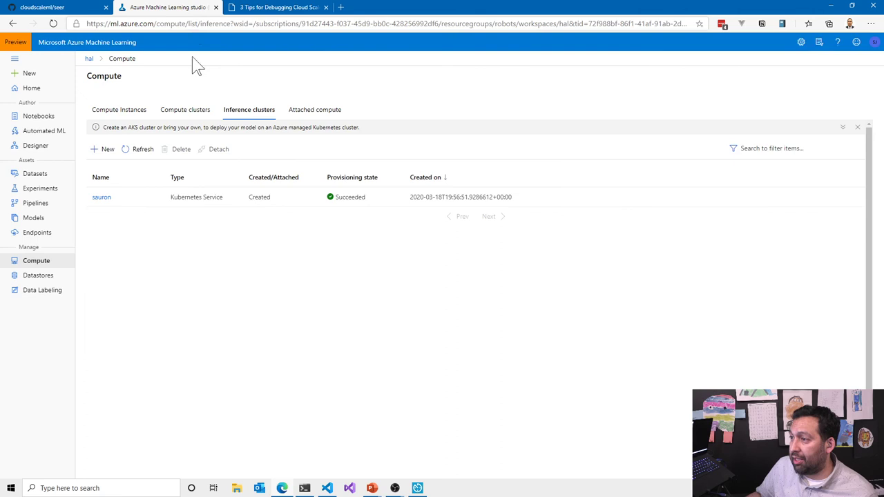
pyautogui.click(56, 176)
pyautogui.click(55, 188)
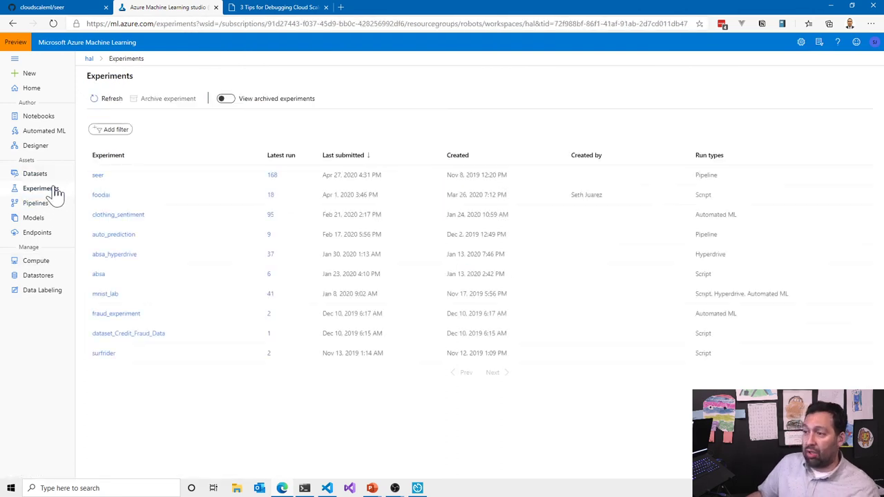
# Step: Open the latest run of the foodai experiment, review its details, and view its metrics
pyautogui.click(271, 196)
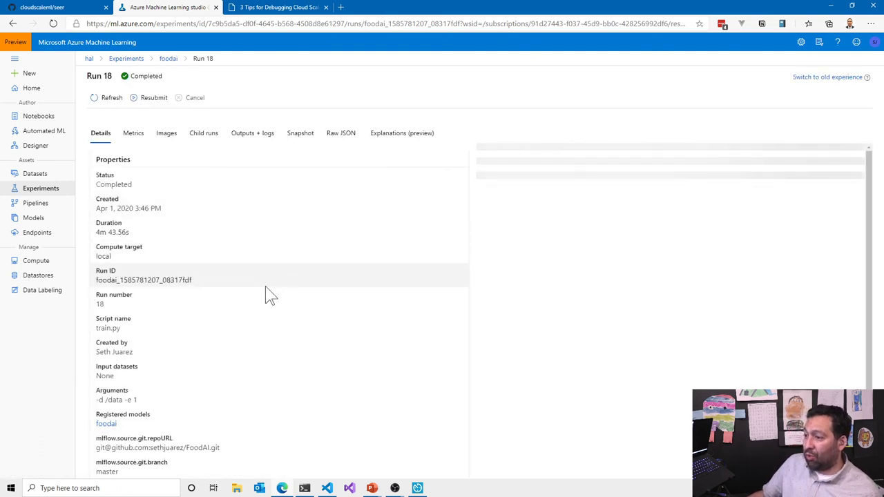
pyautogui.scroll(-1, 158, 178)
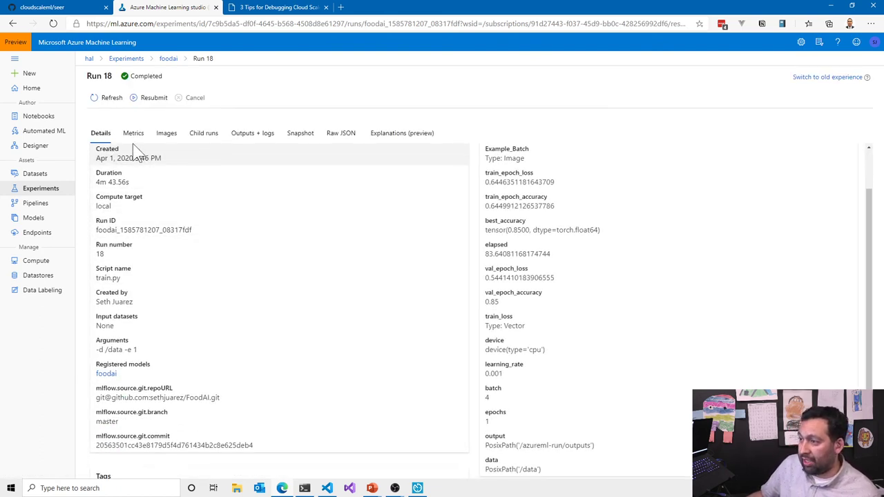
pyautogui.scroll(-1, 235, 270)
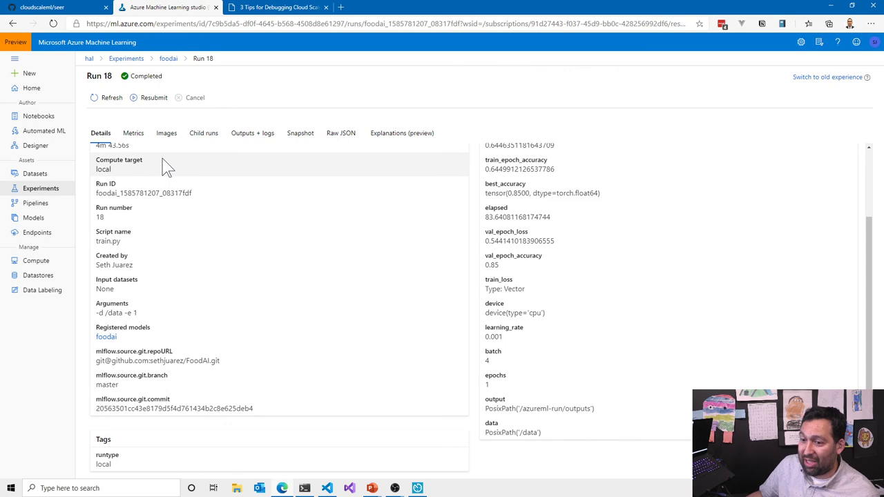
pyautogui.click(131, 134)
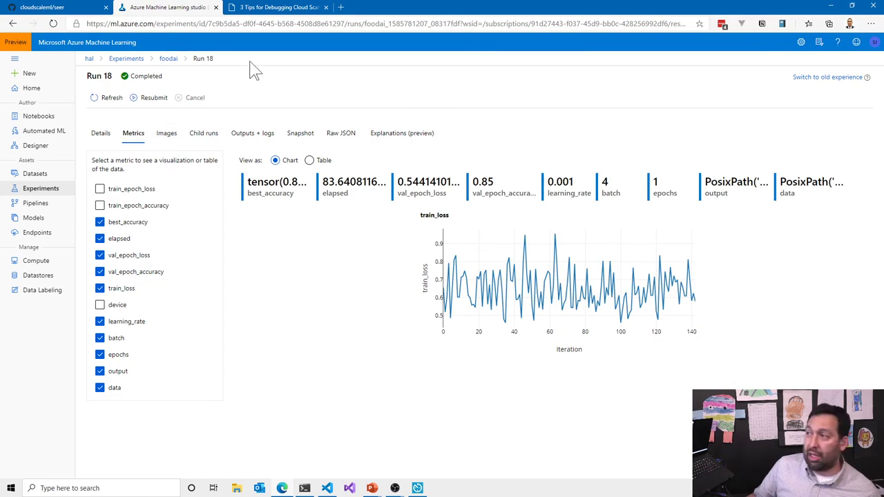
# Step: Switch to the blog post on debugging cloud scale machine learning workloads and view the ScriptRunConfig code under Tip 1
pyautogui.click(290, 8)
pyautogui.scroll(6, 230, 277)
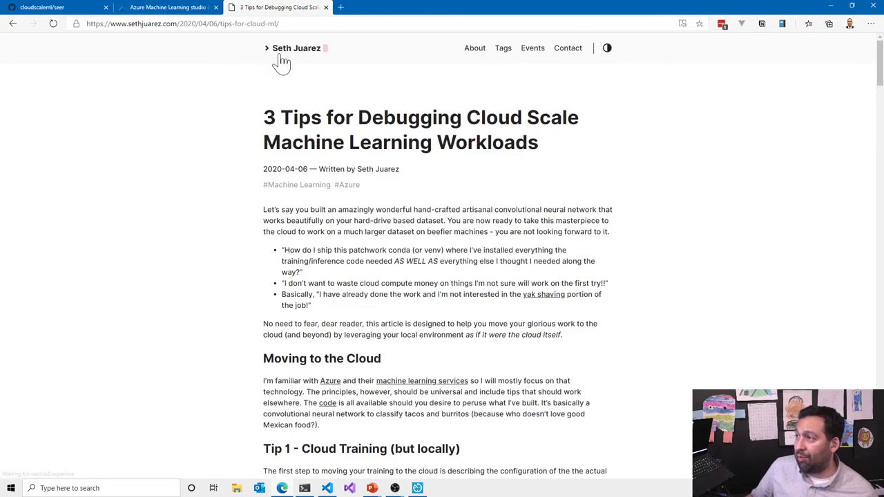
pyautogui.scroll(-4, 357, 172)
pyautogui.scroll(-1, 357, 171)
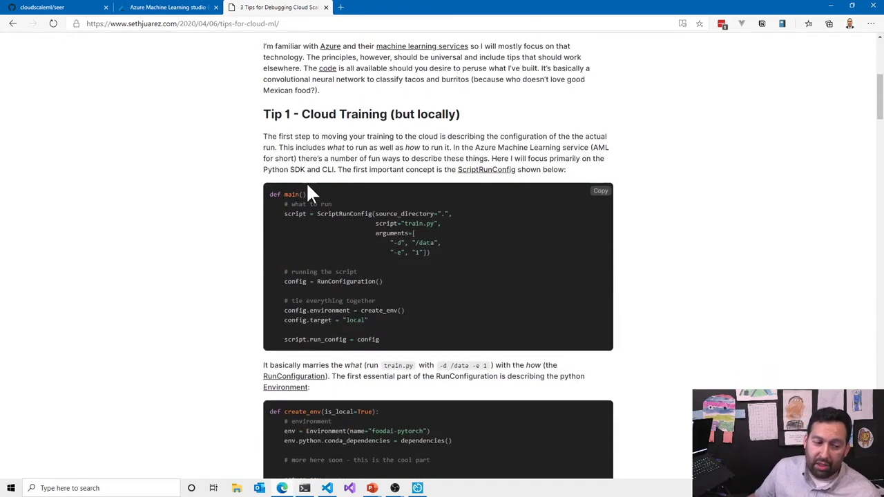
# Step: Return to Azure Machine Learning studio and add train_epoch_accuracy and train_epoch_loss to the displayed metrics of the foodai run
pyautogui.click(181, 9)
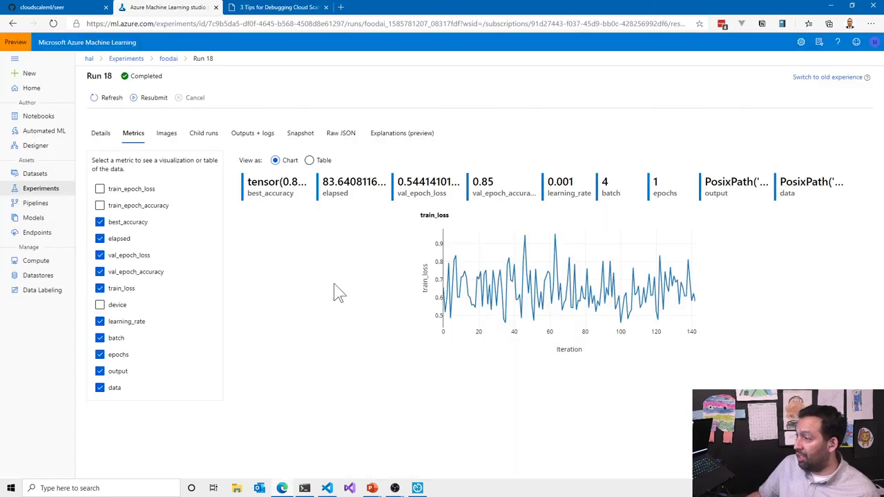
pyautogui.click(101, 205)
pyautogui.click(101, 188)
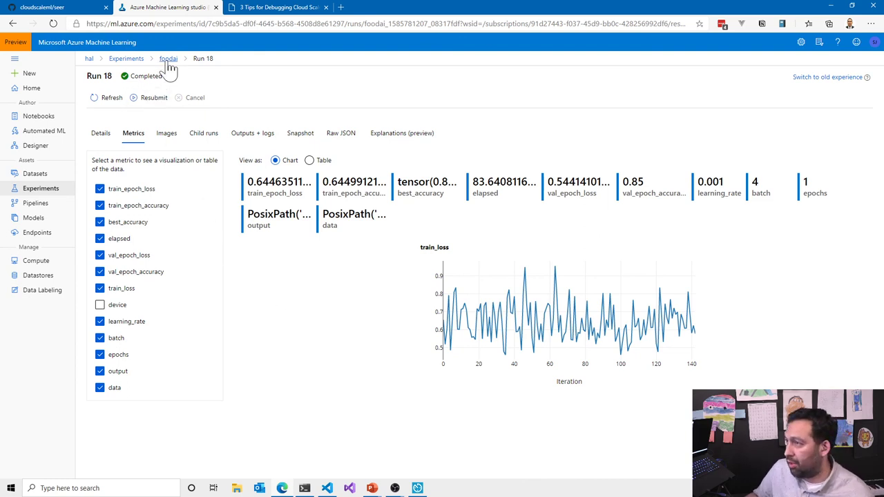
# Step: Open the latest run of the seer experiment and view the details of its Model Registration step, closing them when done
pyautogui.click(126, 60)
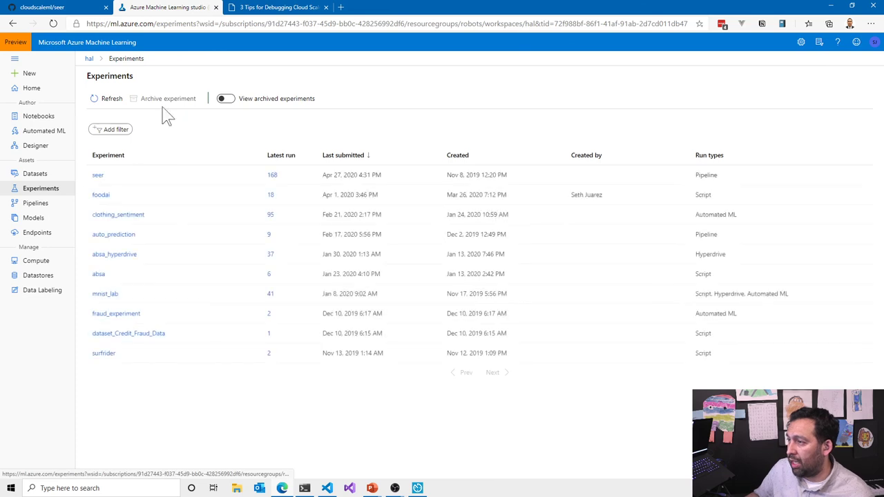
pyautogui.click(271, 176)
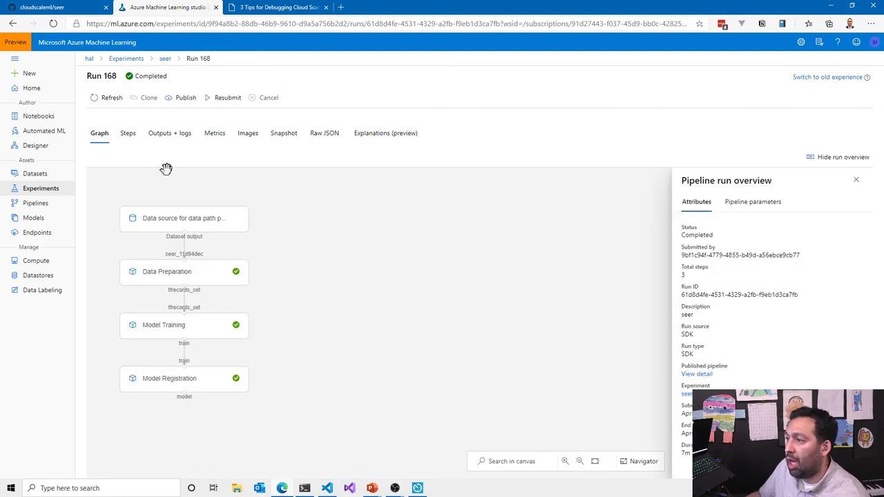
pyautogui.doubleClick(158, 375)
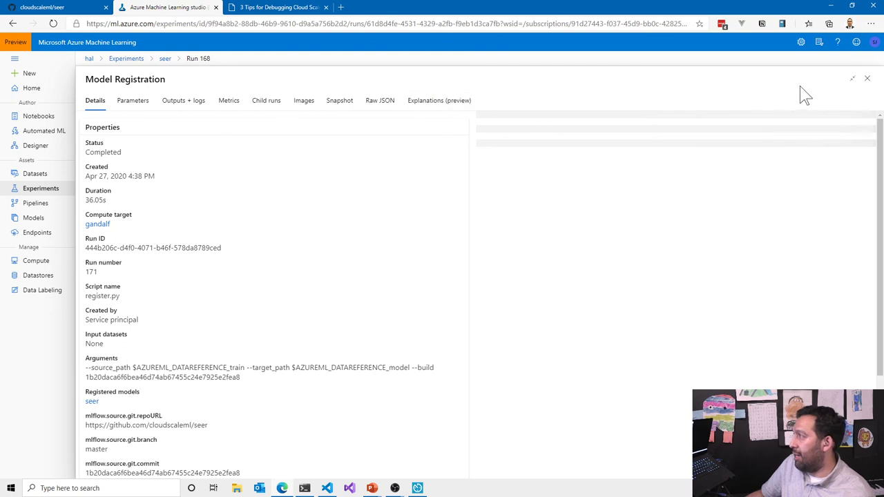
pyautogui.click(868, 78)
# Step: Open the Model Training step, check its parameters, and read 70_driver_log.txt through to the end of the training output
pyautogui.doubleClick(190, 327)
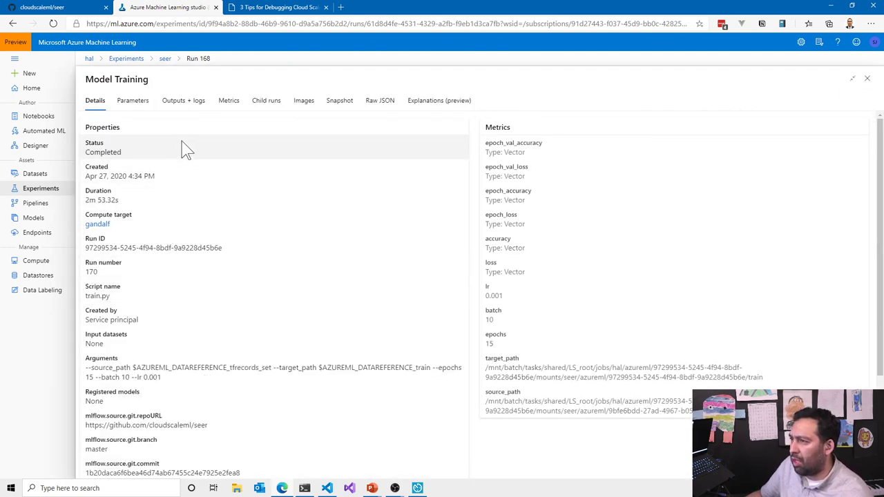
pyautogui.click(135, 103)
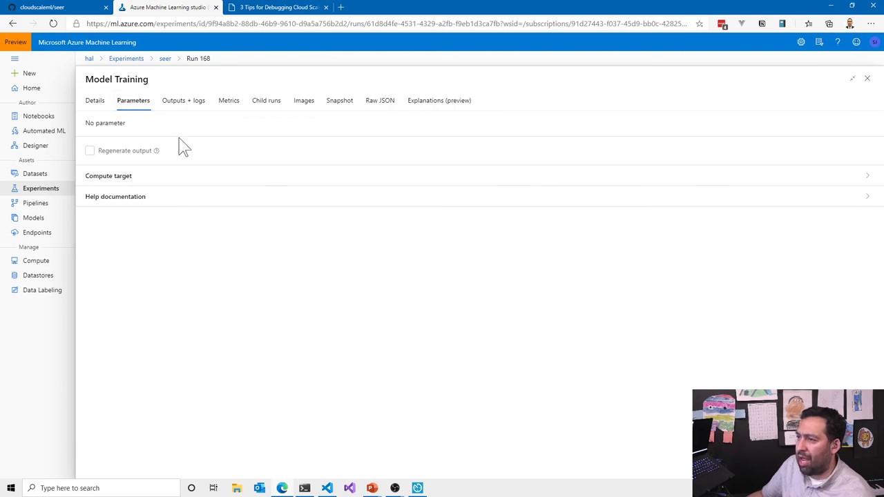
pyautogui.click(179, 108)
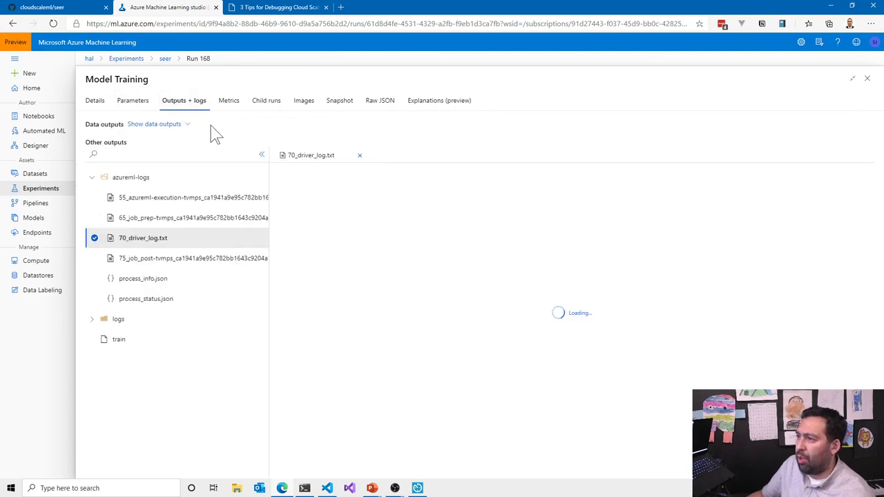
pyautogui.scroll(-15, 580, 318)
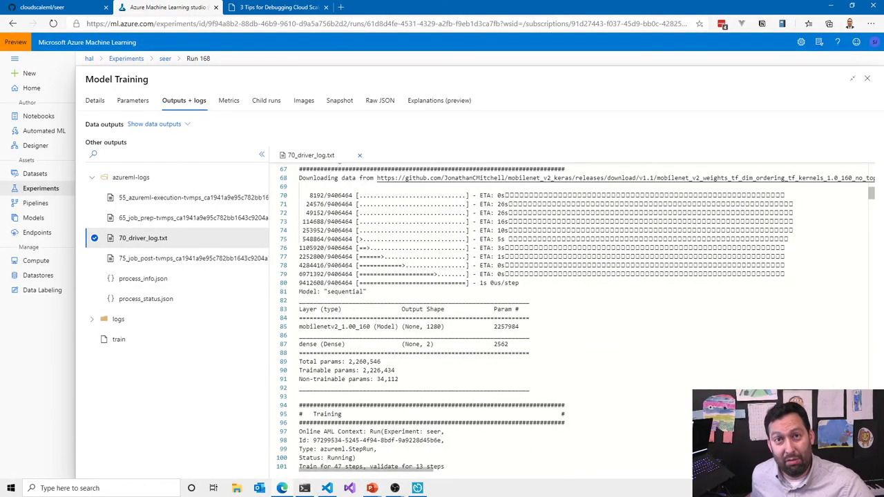
pyautogui.scroll(-10, 580, 318)
pyautogui.scroll(-20, 580, 318)
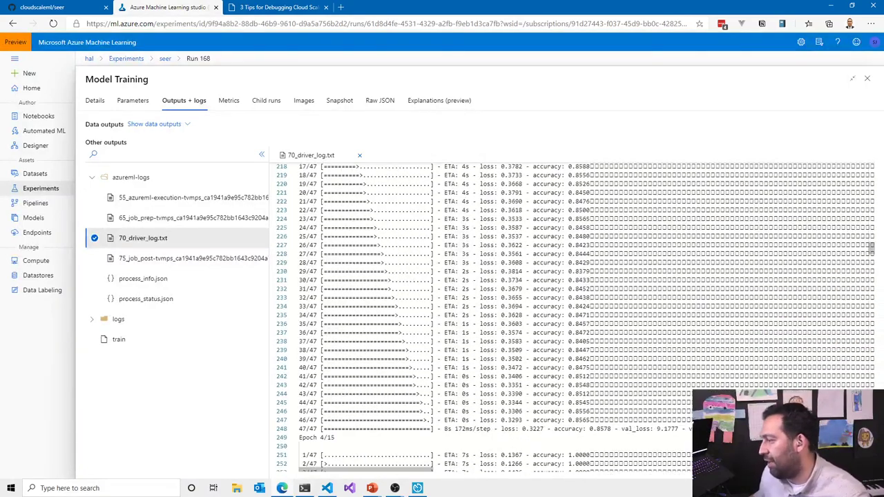
pyautogui.scroll(-4, 580, 318)
pyautogui.scroll(-20, 581, 318)
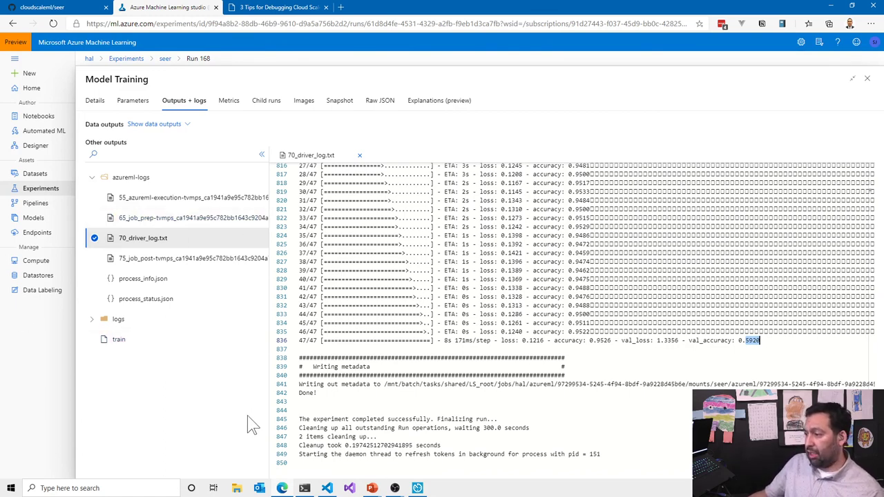
# Step: Show the Continuous Integration (CI) slide in PowerPoint, and open the build.yml workflow file in Visual Studio Code
pyautogui.click(371, 489)
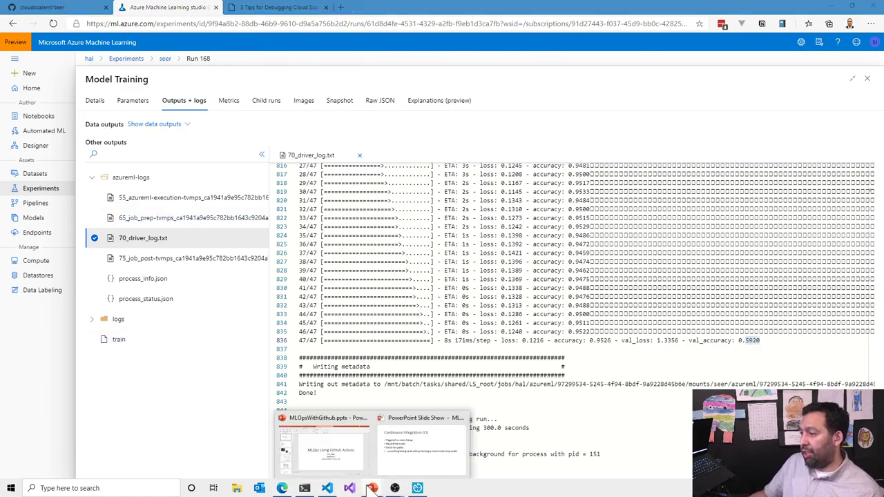
pyautogui.click(408, 456)
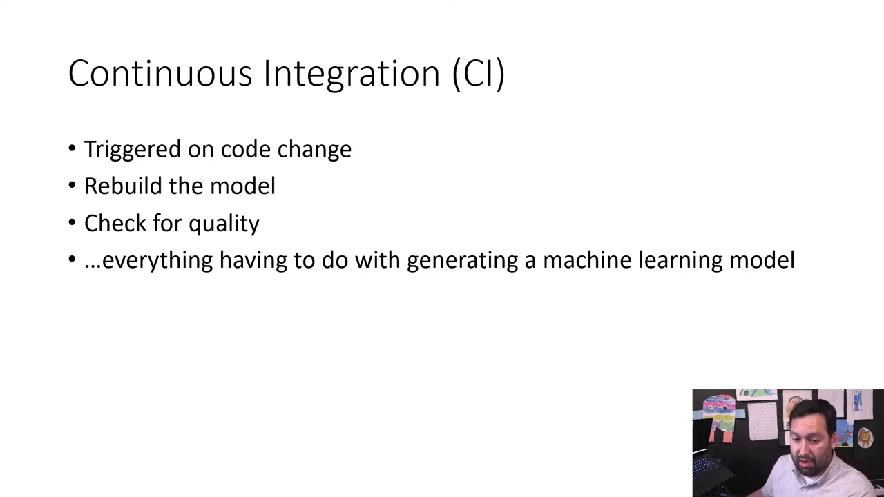
pyautogui.hotkey('alt', 'Tab')
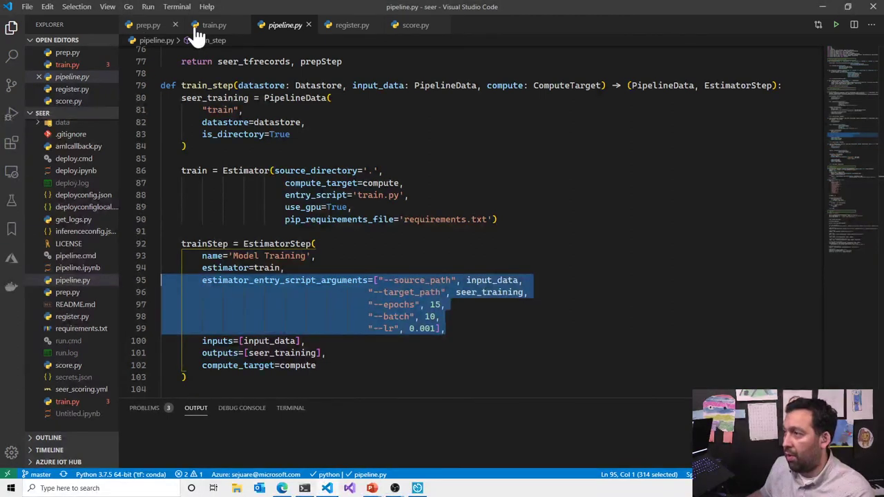
pyautogui.scroll(2, 86, 125)
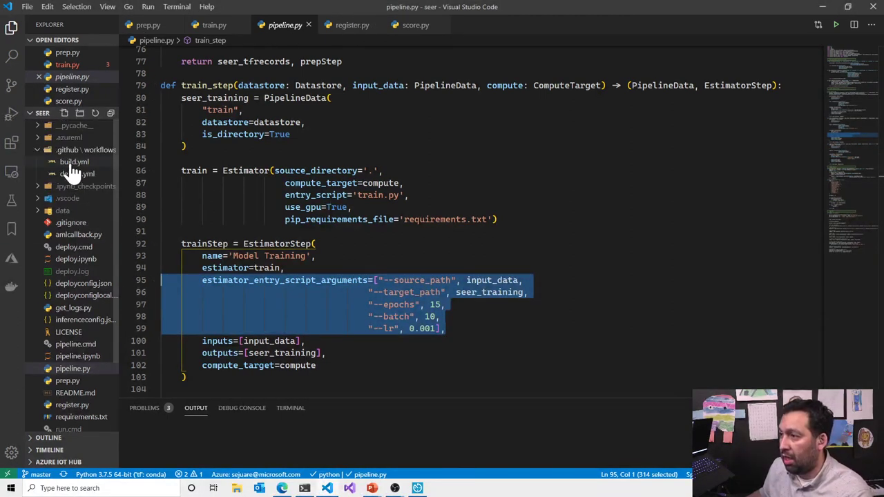
pyautogui.click(79, 163)
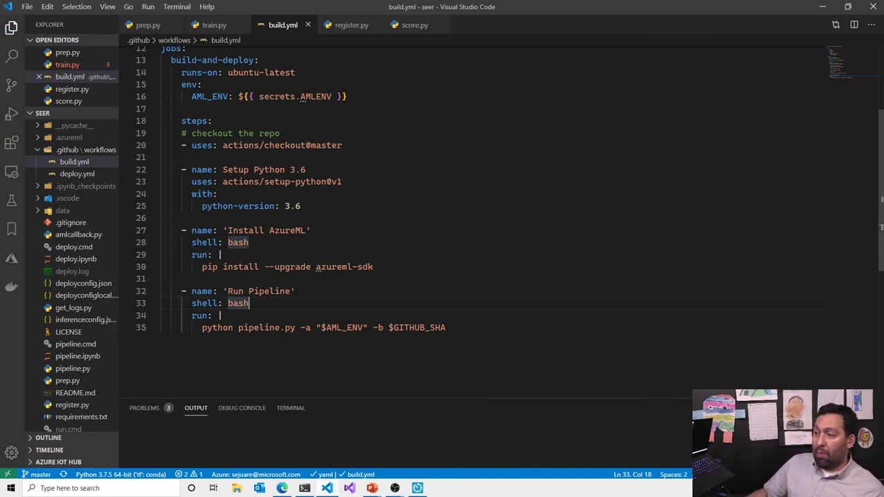
# Step: In the browser, open the CH-CH-CH-CHANGES run in the seer repository's GitHub Actions and expand the Run Pipeline log of build-and-deploy
pyautogui.click(282, 488)
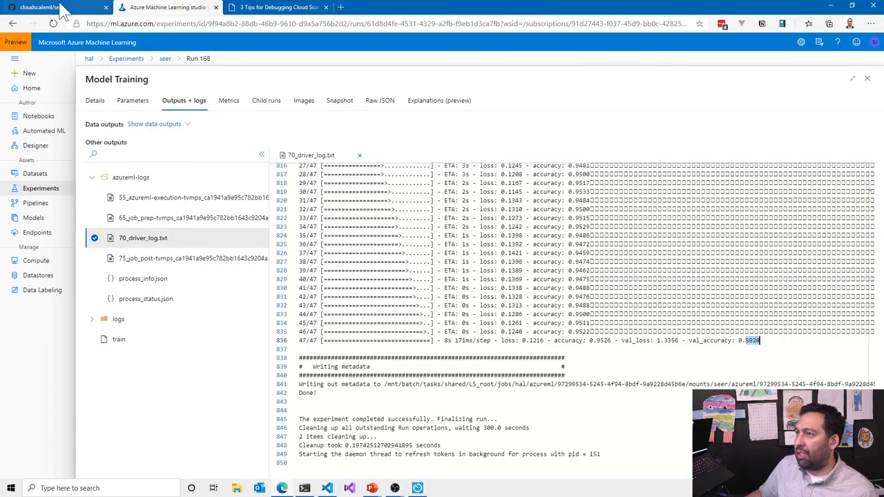
pyautogui.click(62, 10)
pyautogui.scroll(2, 297, 114)
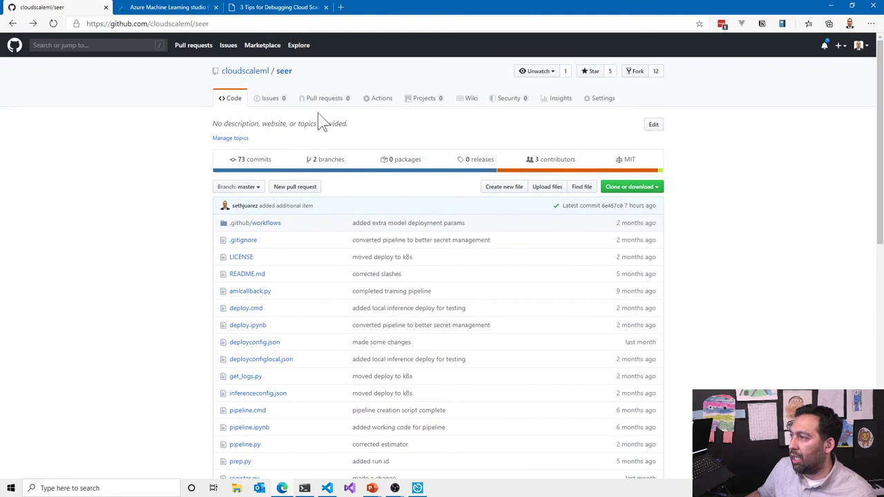
pyautogui.click(380, 102)
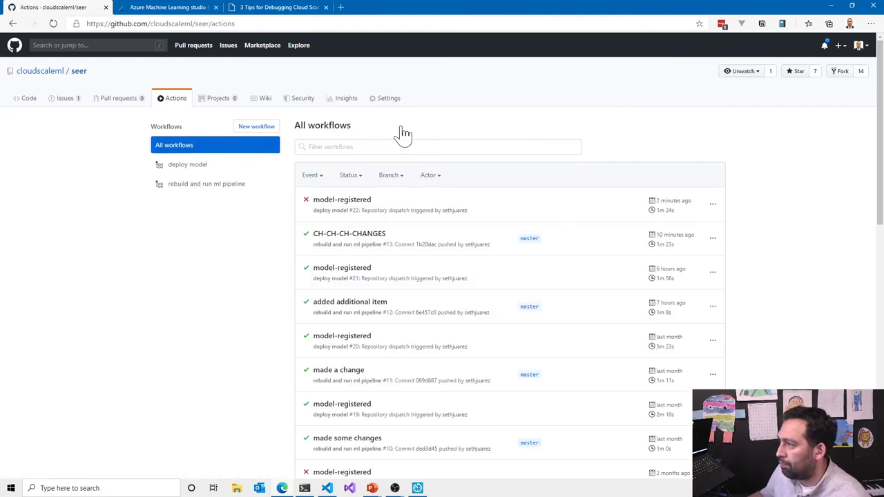
pyautogui.click(371, 240)
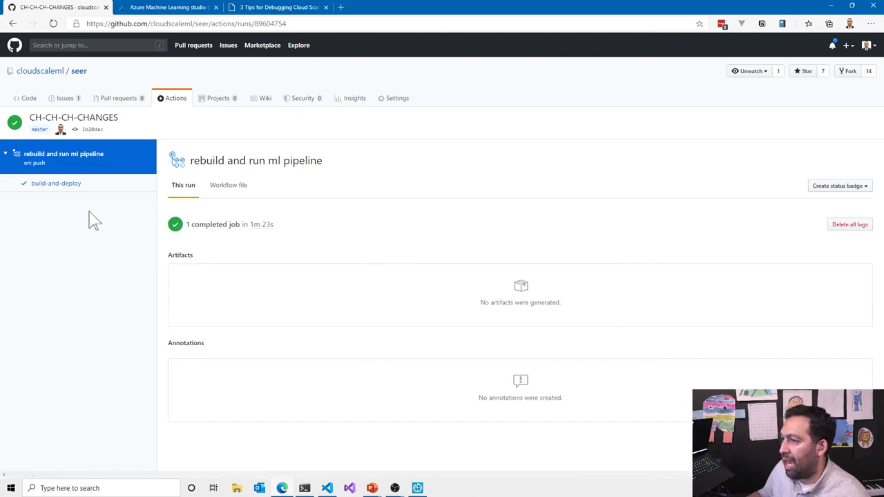
pyautogui.click(69, 189)
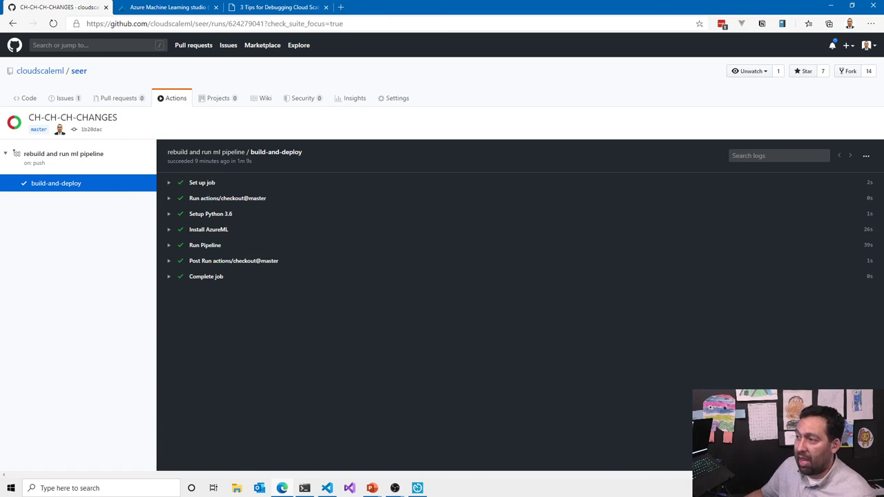
pyautogui.click(171, 247)
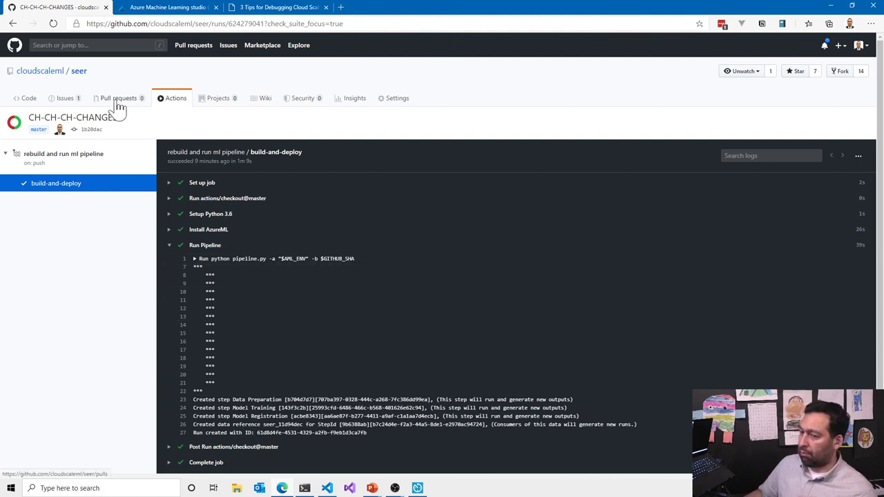
# Step: Switch back to the PowerPoint slide show and advance to the GitHub Actions demo slide
pyautogui.click(168, 9)
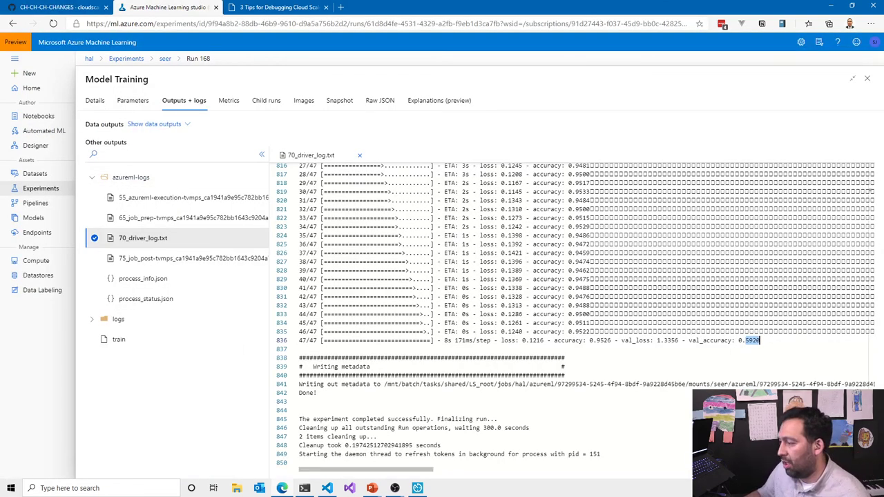
pyautogui.click(327, 488)
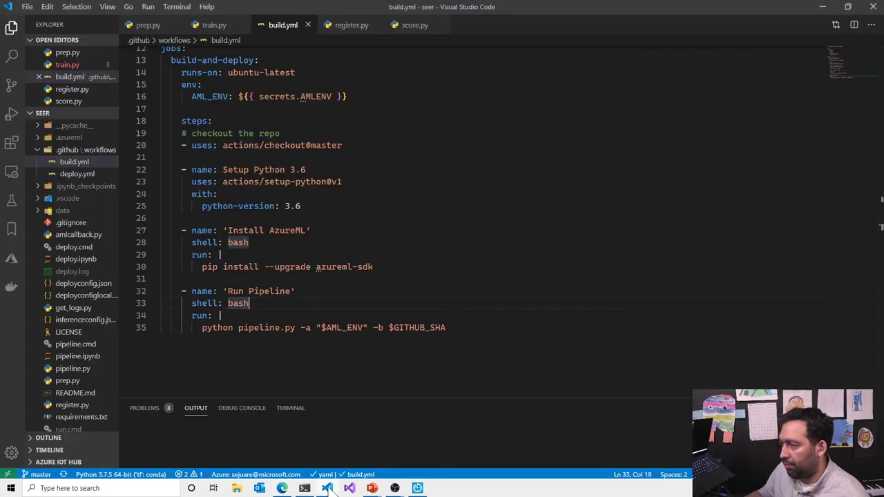
pyautogui.click(223, 255)
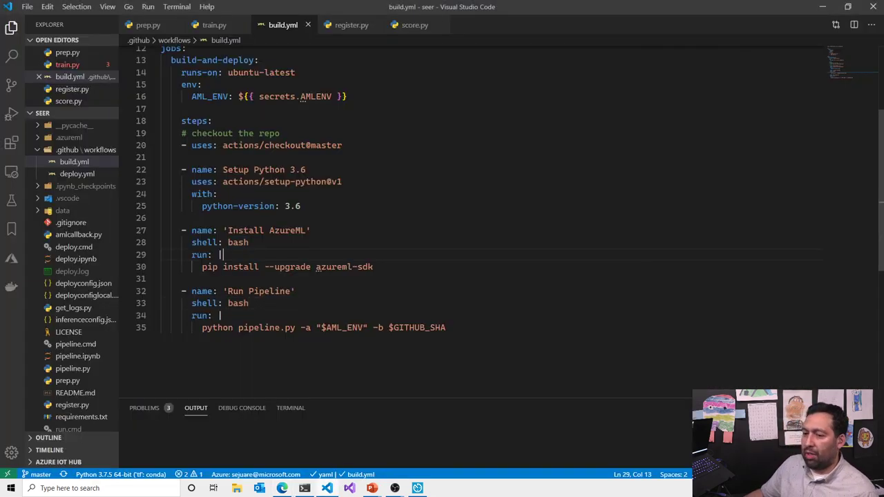
pyautogui.moveTo(372, 489)
pyautogui.click(409, 445)
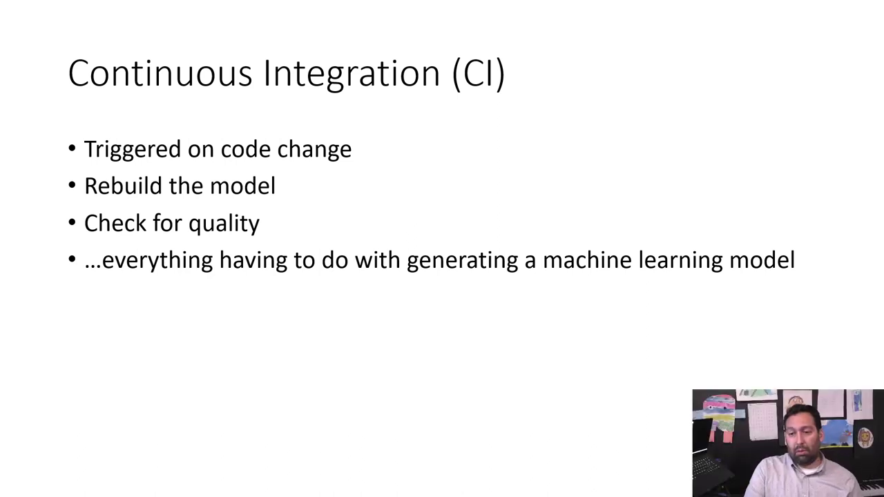
pyautogui.press('Right')
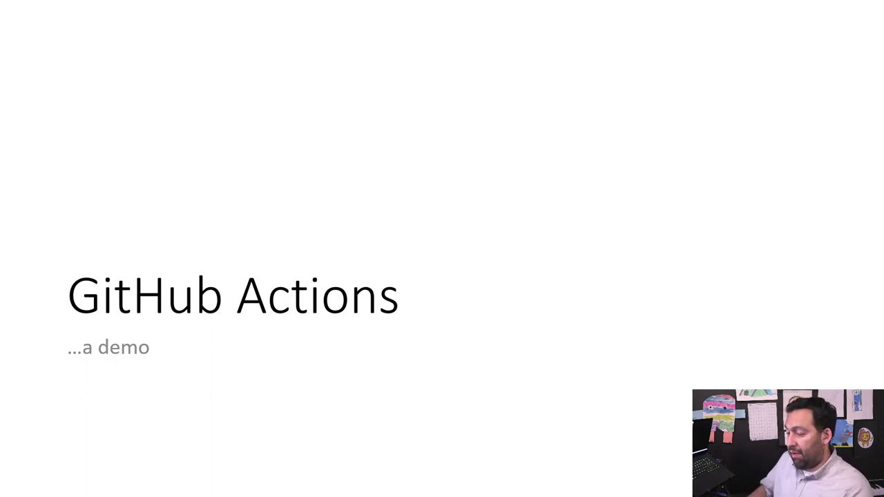
# Step: Return to build.yml in Visual Studio Code and view the push trigger's branches and paths at the beginning of the file
pyautogui.hotkey('alt', 'Tab')
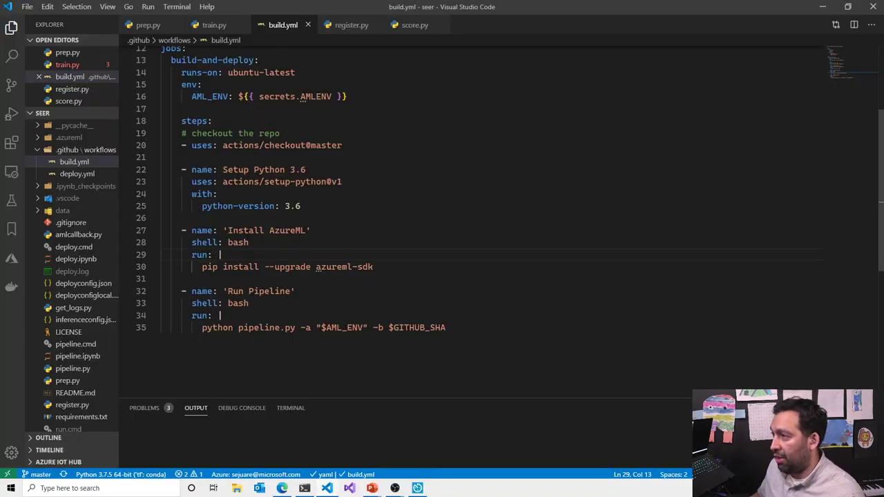
pyautogui.scroll(4, 483, 221)
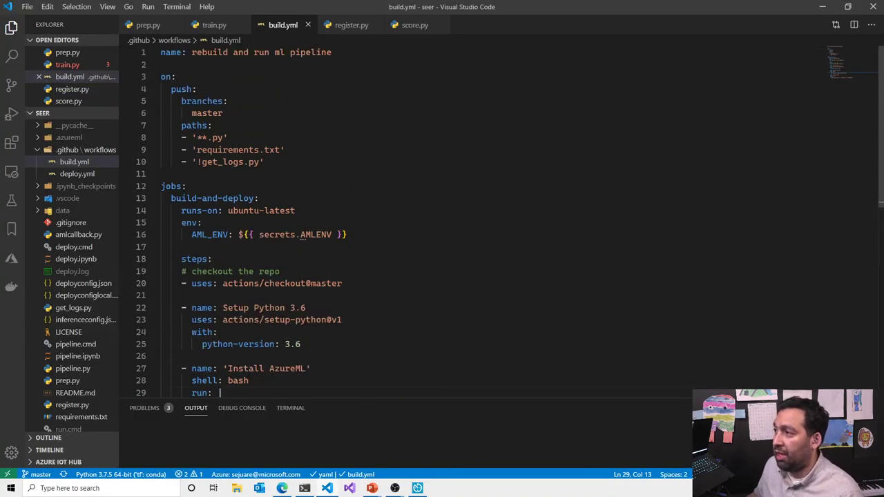
# Step: Highlight the master branch, the paths filters and the get_logs.py exclusion in build.yml's push trigger, and view the Run Pipeline step
pyautogui.moveTo(223, 113); pyautogui.dragTo(166, 113)
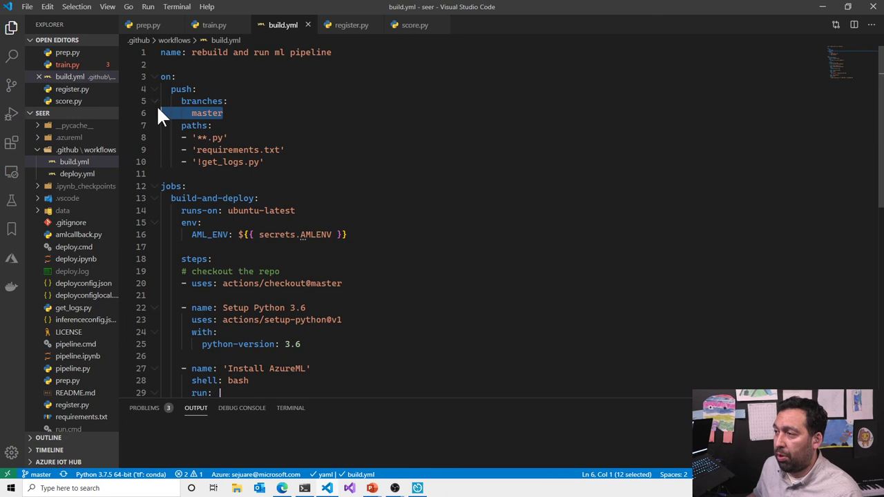
pyautogui.moveTo(265, 162); pyautogui.dragTo(153, 137)
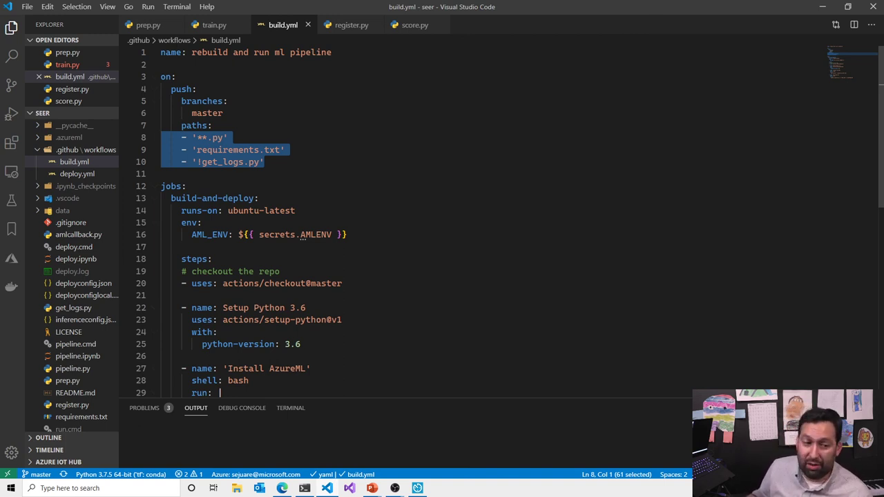
pyautogui.moveTo(264, 161); pyautogui.dragTo(197, 162)
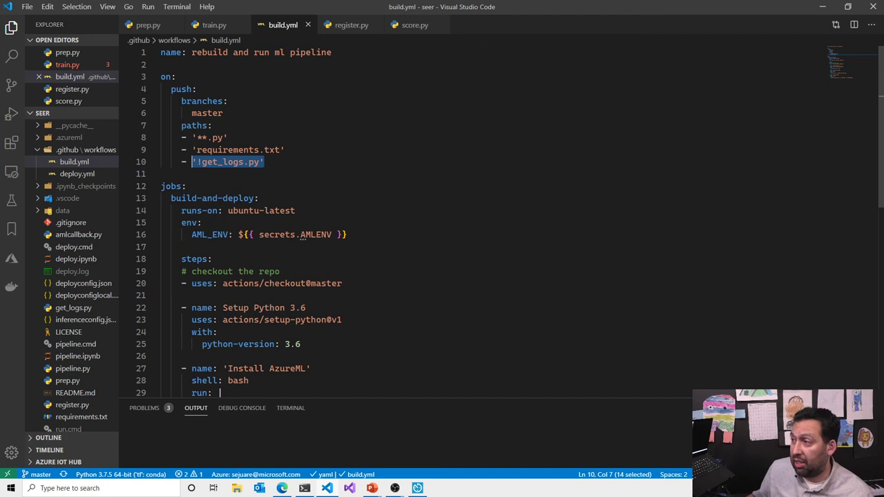
pyautogui.click(181, 77)
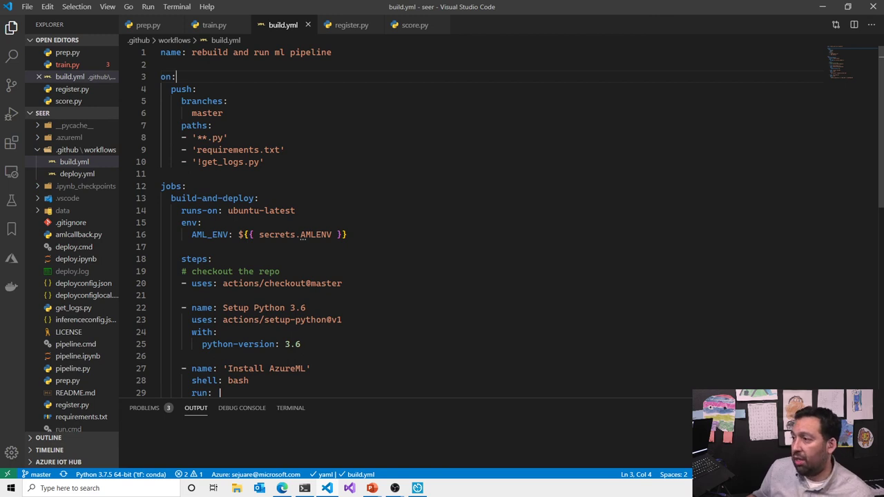
pyautogui.scroll(-5, 484, 218)
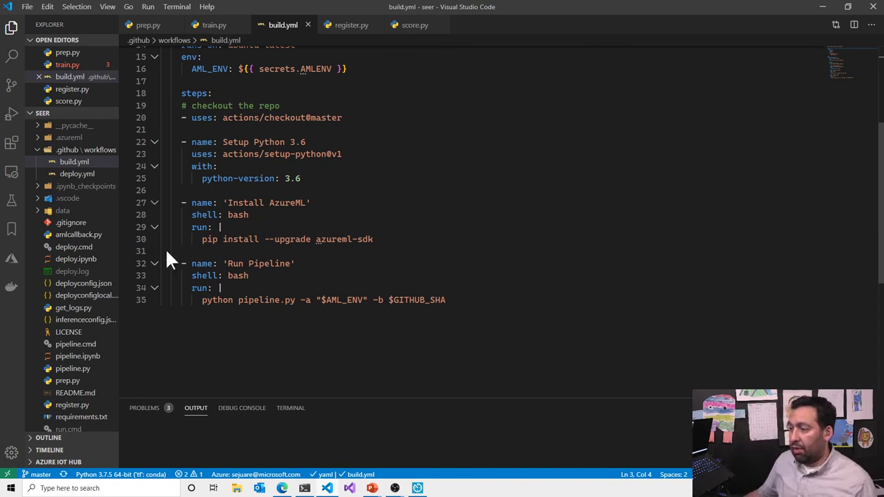
# Step: Show the Azure Machine Learning studio slide in the PowerPoint slide show and switch back to Run 168 in the browser
pyautogui.moveTo(366, 492)
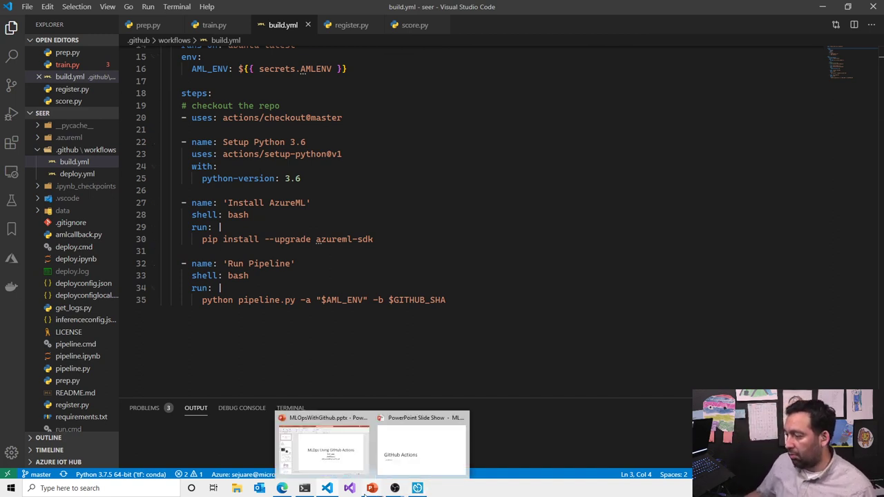
pyautogui.click(413, 457)
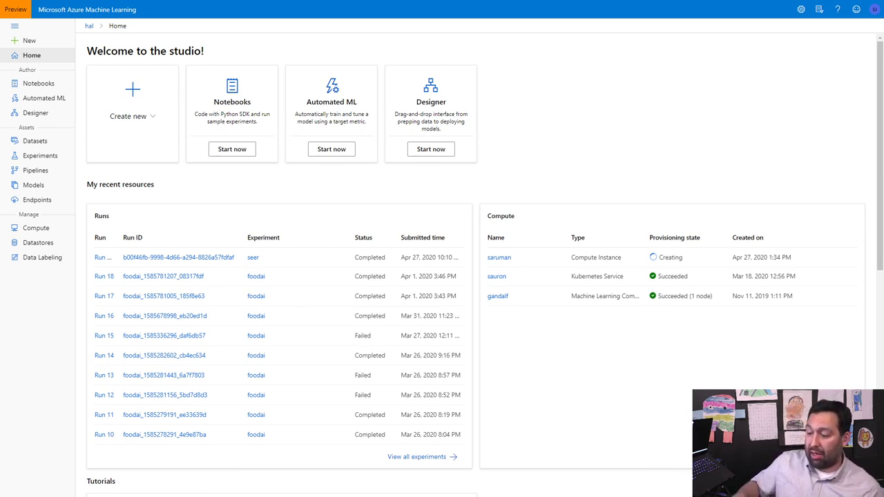
pyautogui.hotkey('alt', 'Tab')
pyautogui.hotkey('alt', 'Tab')
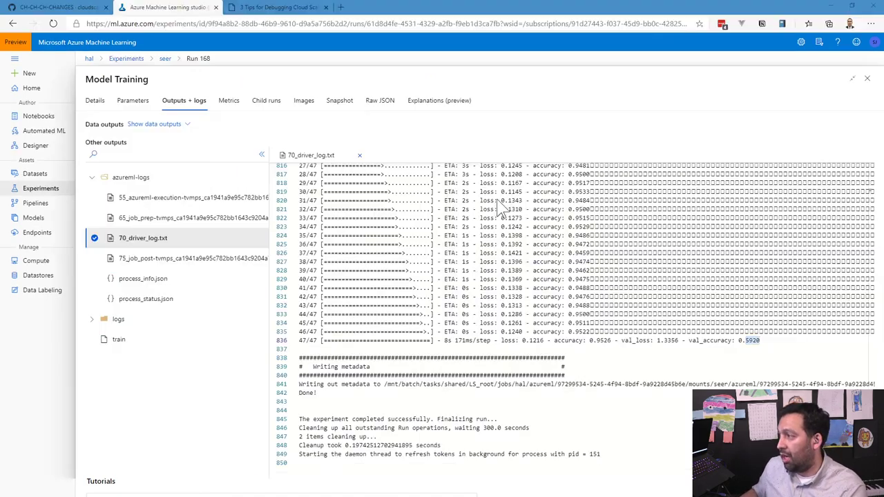
# Step: Close the Model Training log and open the Model Registration step's 70_driver_log.txt from the Run 168 pipeline graph
pyautogui.click(867, 78)
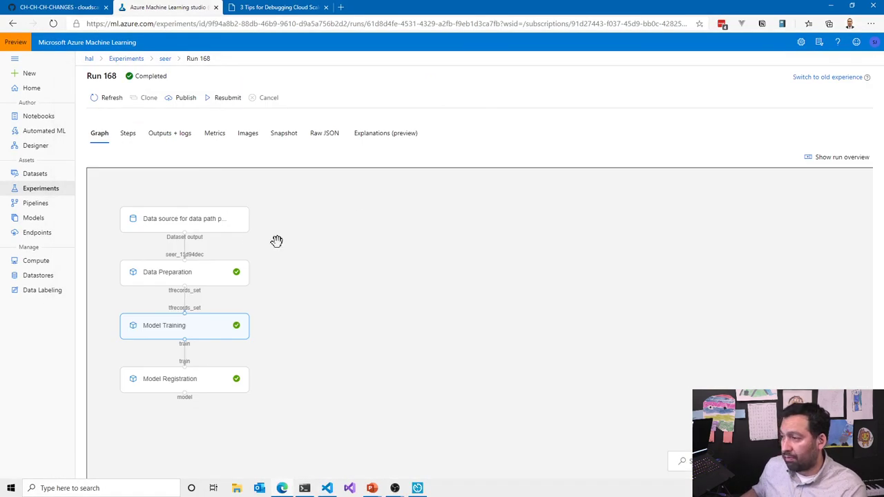
pyautogui.click(230, 224)
pyautogui.click(206, 275)
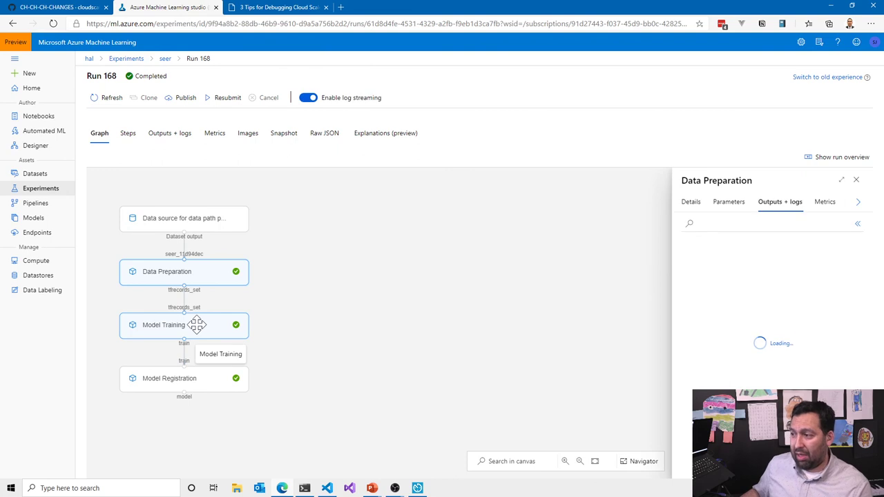
pyautogui.click(194, 381)
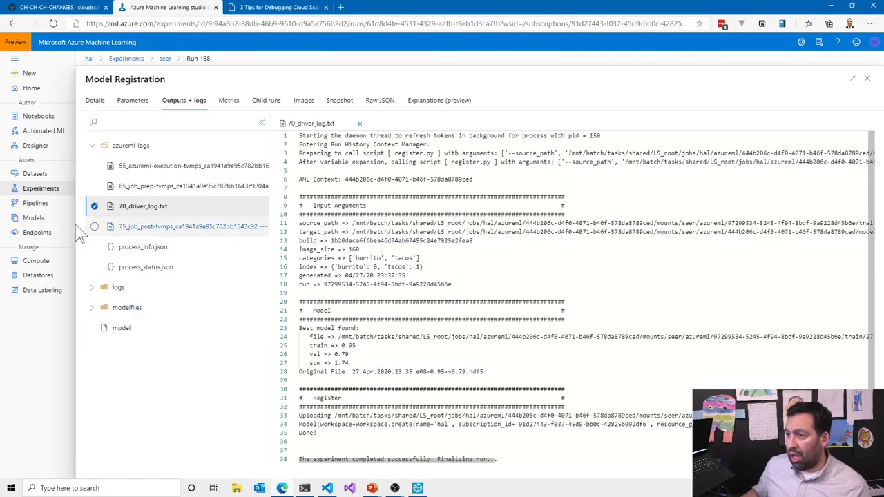
# Step: View the run that registered seer version 37 from the model list, and open the details of that model version
pyautogui.click(35, 220)
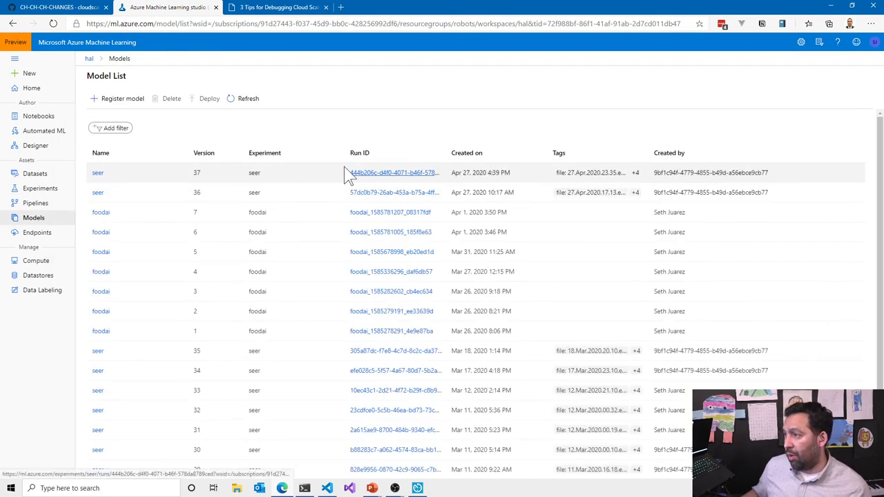
pyautogui.click(386, 174)
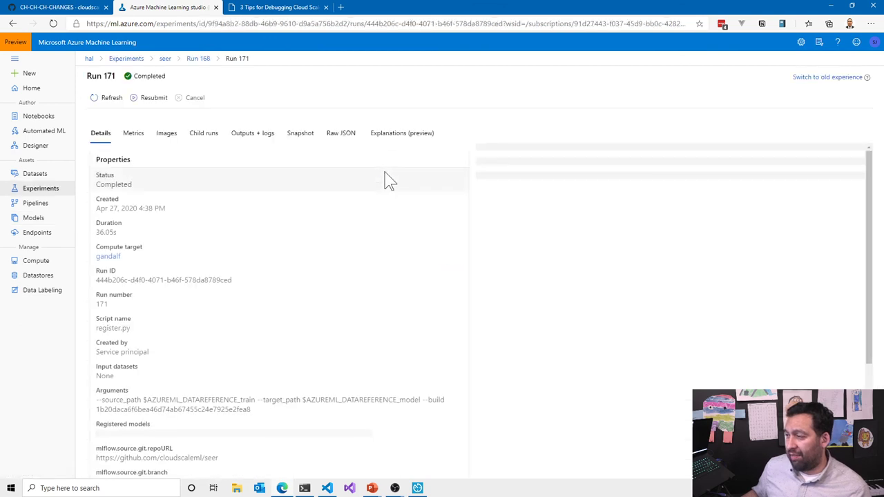
pyautogui.click(200, 61)
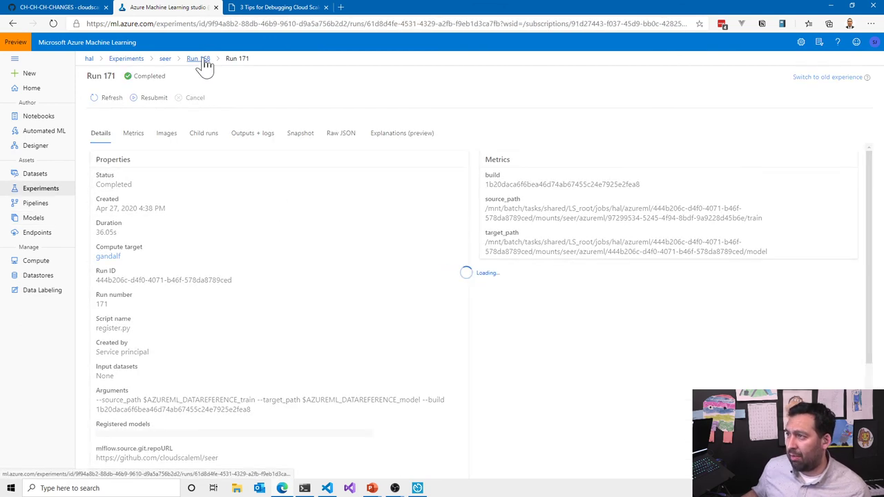
pyautogui.click(27, 220)
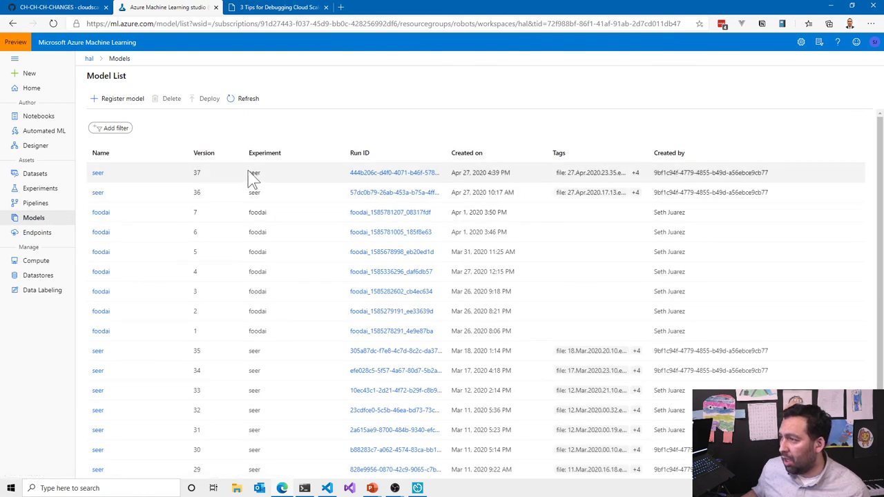
pyautogui.click(98, 175)
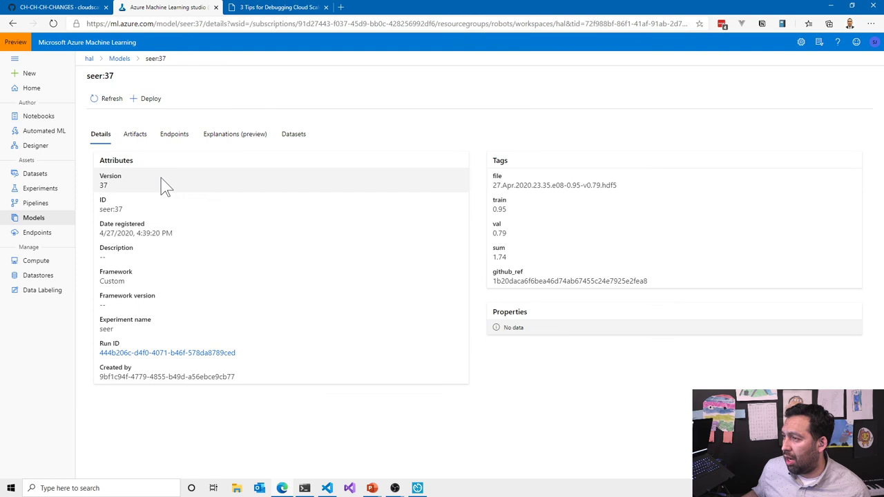
# Step: Download model.hdf5 from the modelfiles artifacts of seer:37 and show the file in a maximized Downloads folder window
pyautogui.click(140, 140)
pyautogui.click(133, 176)
pyautogui.click(146, 218)
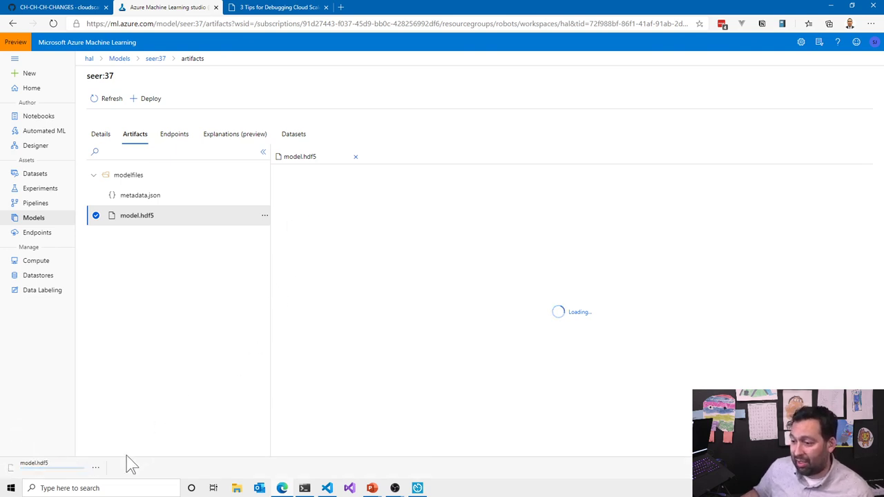
pyautogui.click(95, 468)
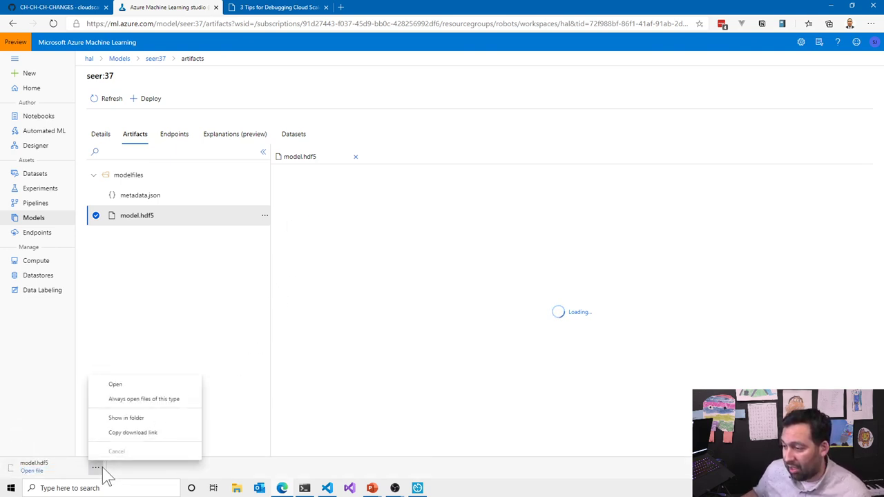
pyautogui.click(125, 433)
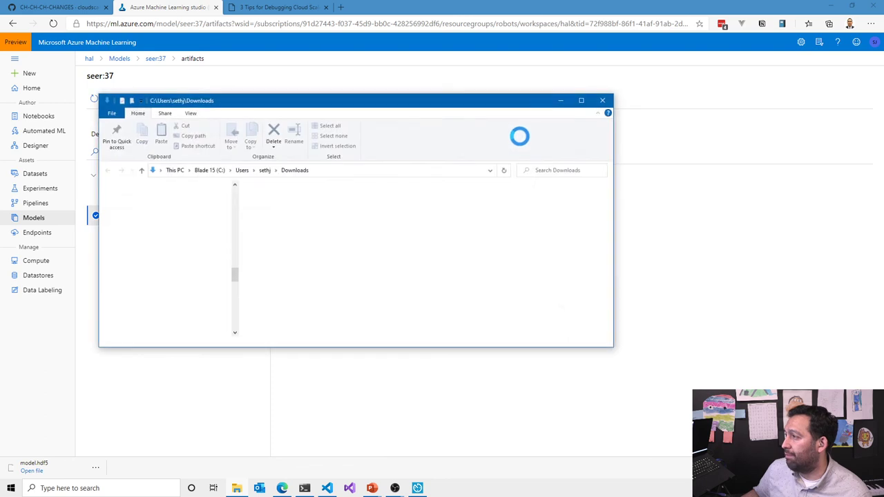
pyautogui.moveTo(253, 95); pyautogui.dragTo(253, 10)
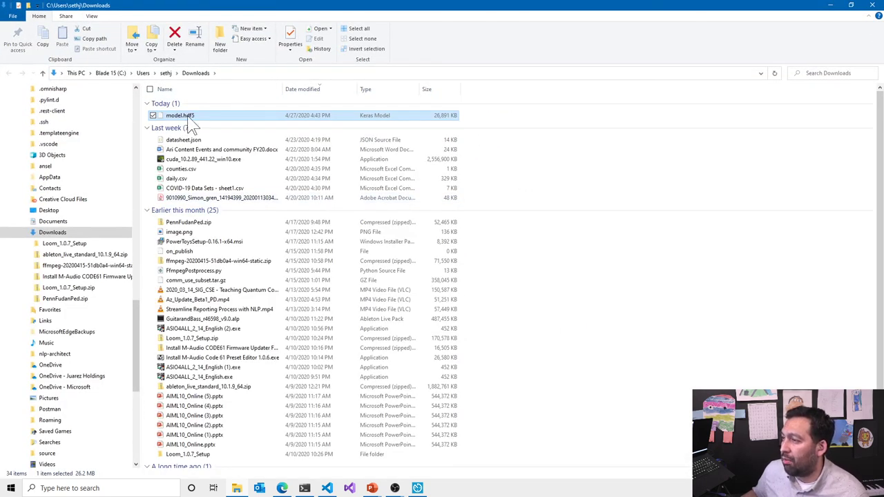
# Step: Try to open the downloaded model.hdf5 by looking through more apps for .hdf5 files
pyautogui.doubleClick(191, 118)
pyautogui.click(366, 207)
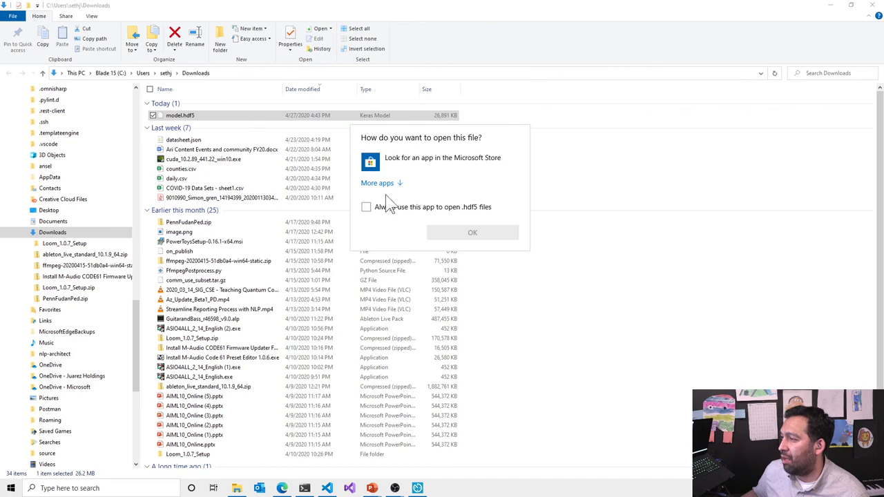
pyautogui.click(381, 183)
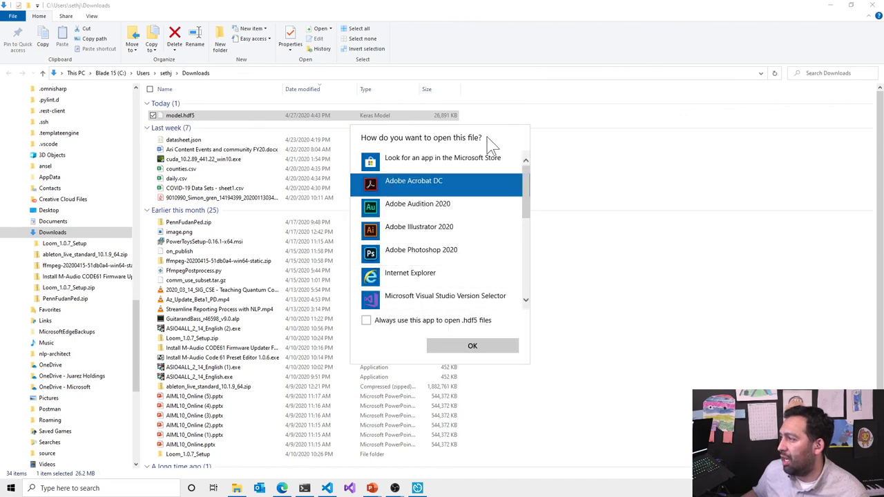
pyautogui.click(279, 112)
# Step: Restore the Downloads window to a smaller size, minimize the browser and bring the folder with model.hdf5 to the front
pyautogui.doubleClick(442, 7)
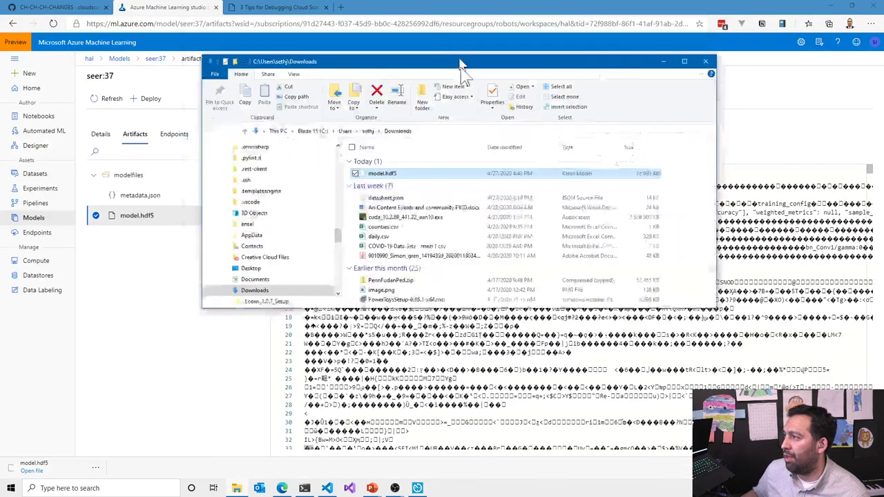
pyautogui.click(817, 11)
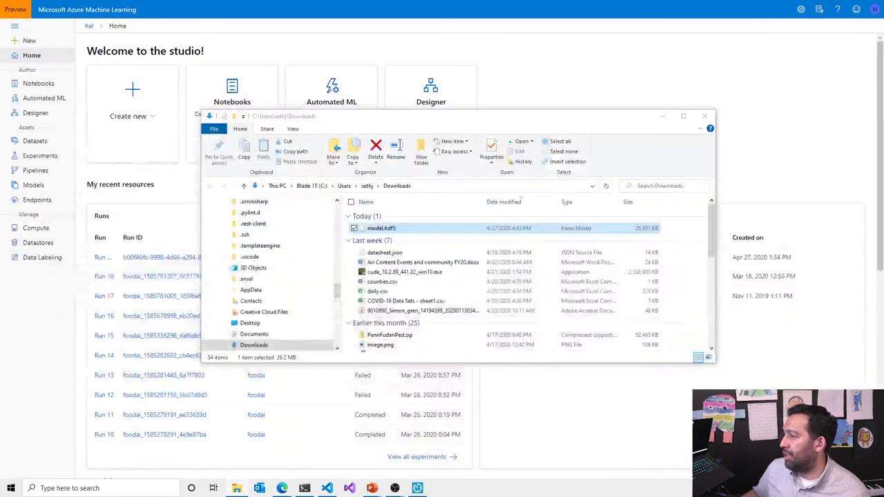
pyautogui.click(684, 13)
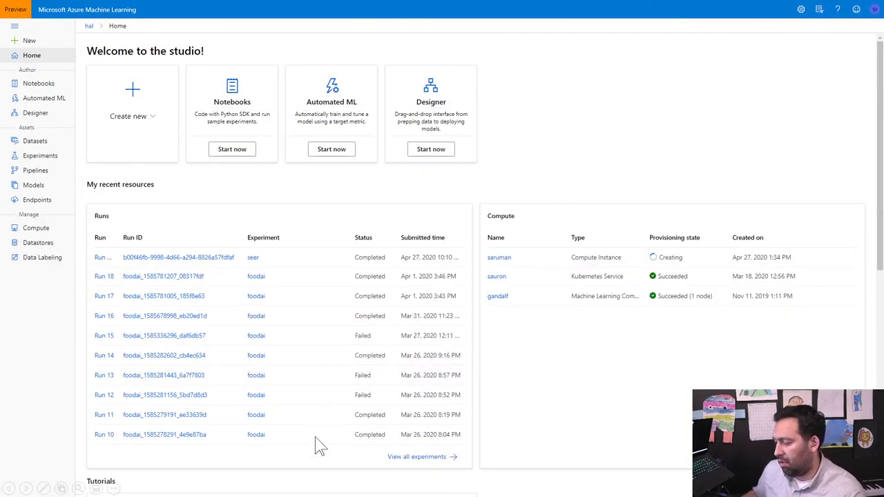
pyautogui.hotkey('alt', 'Tab')
pyautogui.click(364, 219)
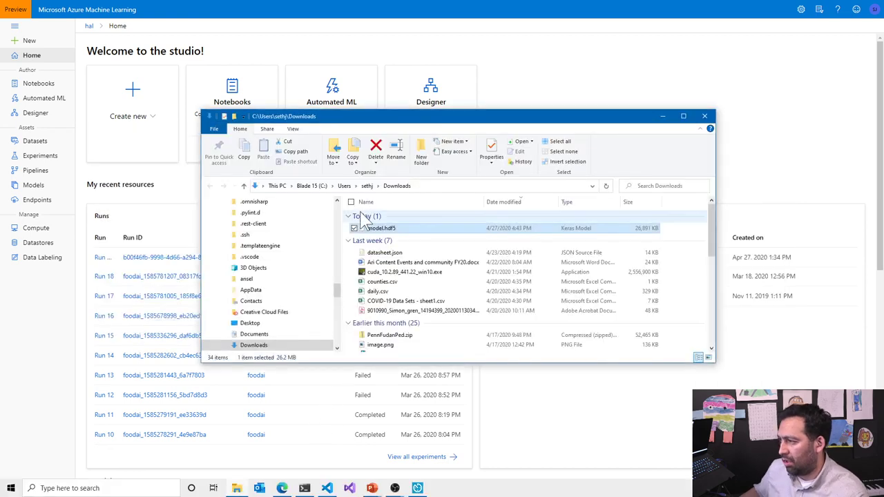
# Step: Search the computer for an installed netron app and close the search
pyautogui.press('super')
pyautogui.write('net')
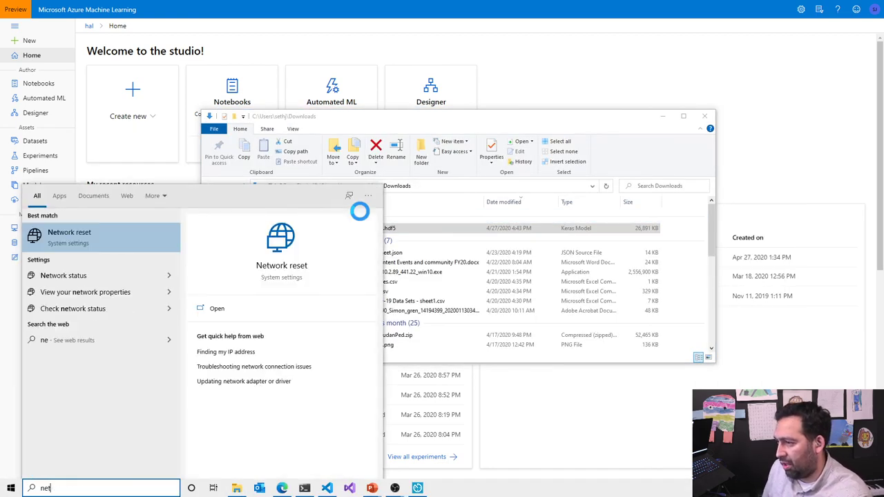
pyautogui.write('ron')
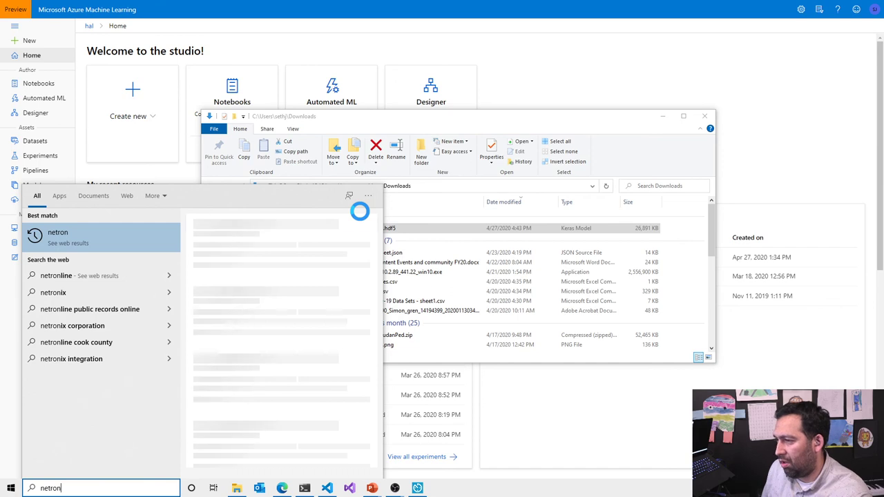
pyautogui.press('Escape')
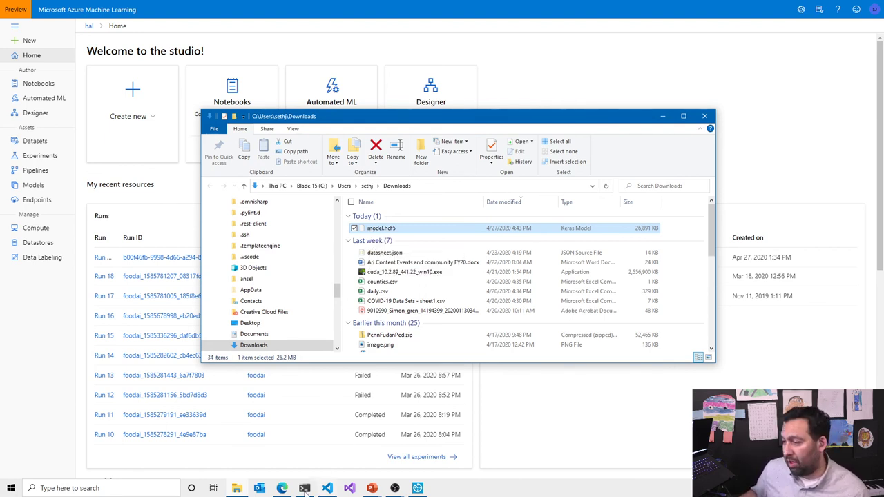
# Step: Return to the browser and run a web search for netron in place of the debugging tips article
pyautogui.click(283, 489)
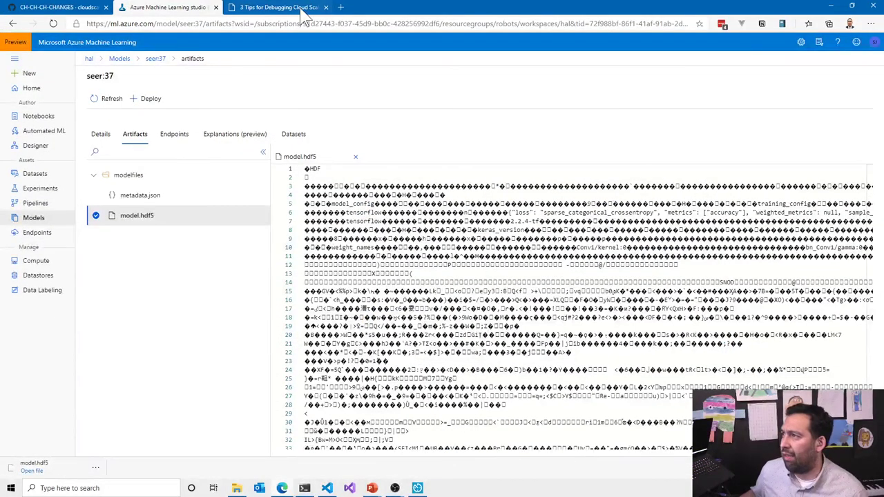
pyautogui.click(304, 8)
pyautogui.hotkey('ctrl', 'l')
pyautogui.write('netron')
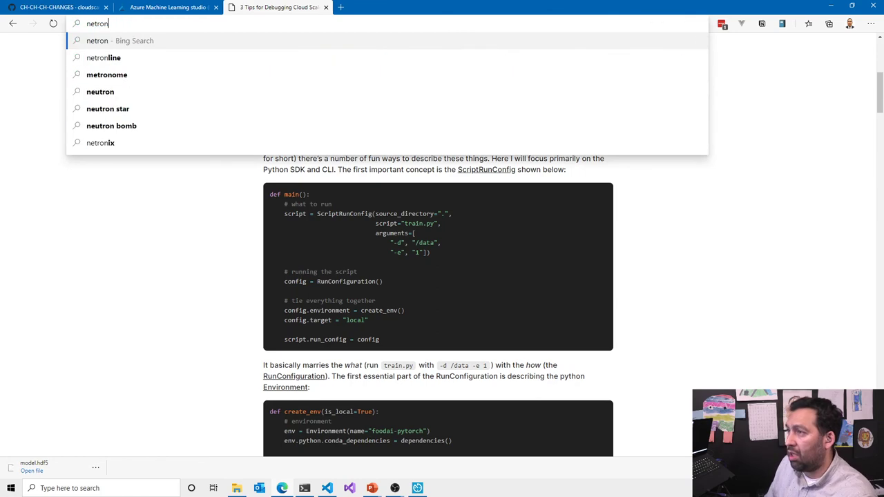
pyautogui.press('Return')
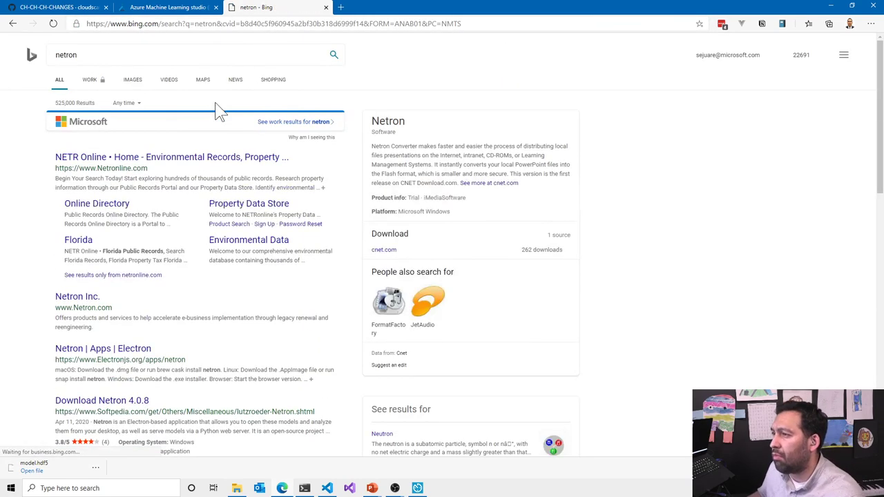
# Step: Open the Netron page on electronjs.org, try to download the Windows version and return to that page
pyautogui.click(103, 350)
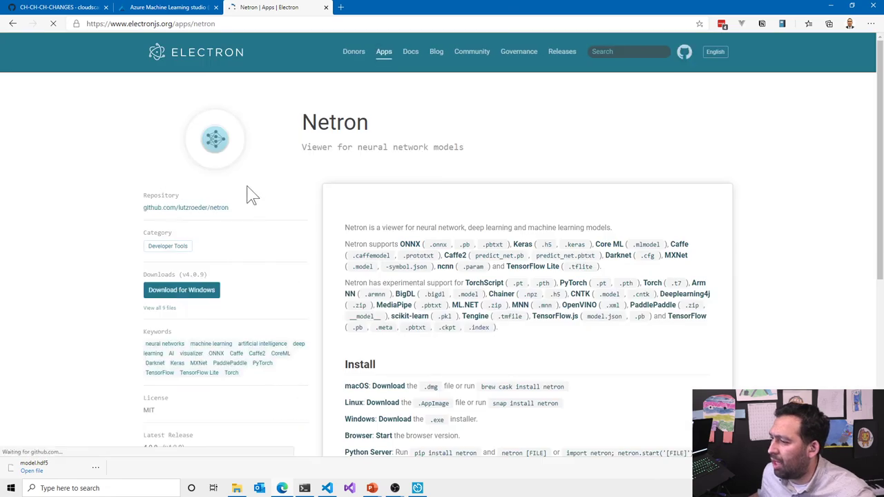
pyautogui.click(177, 291)
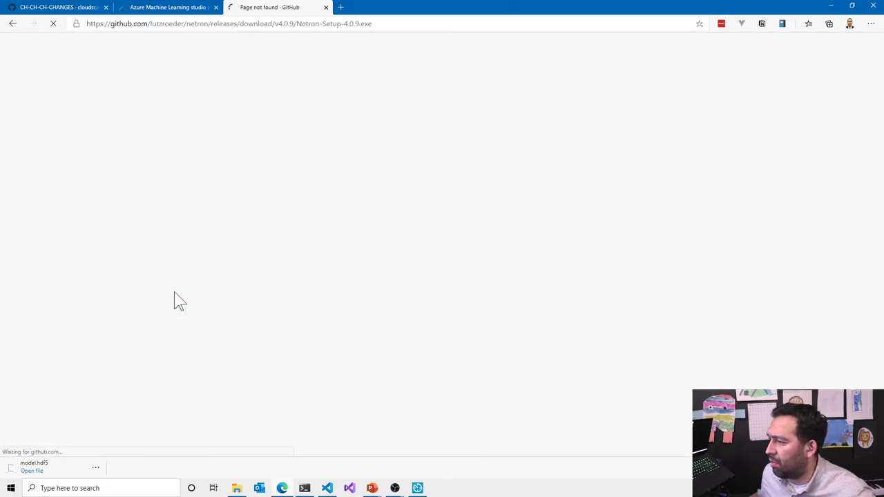
pyautogui.click(13, 24)
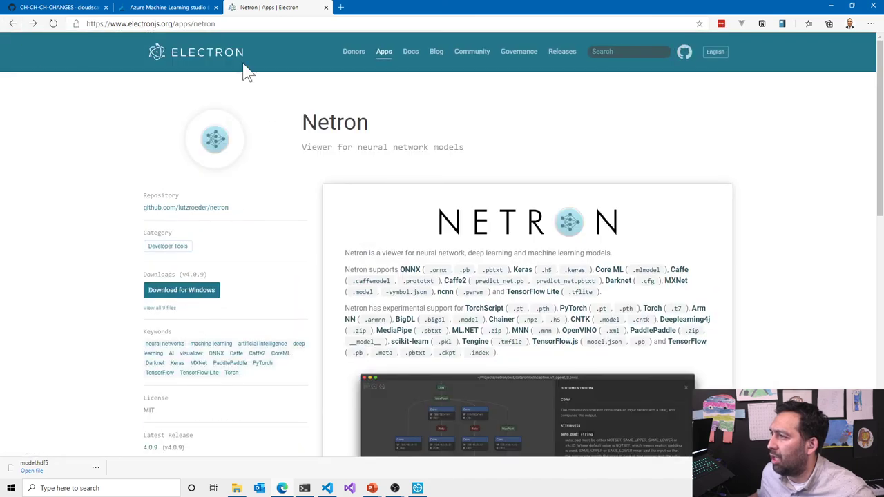
pyautogui.click(682, 56)
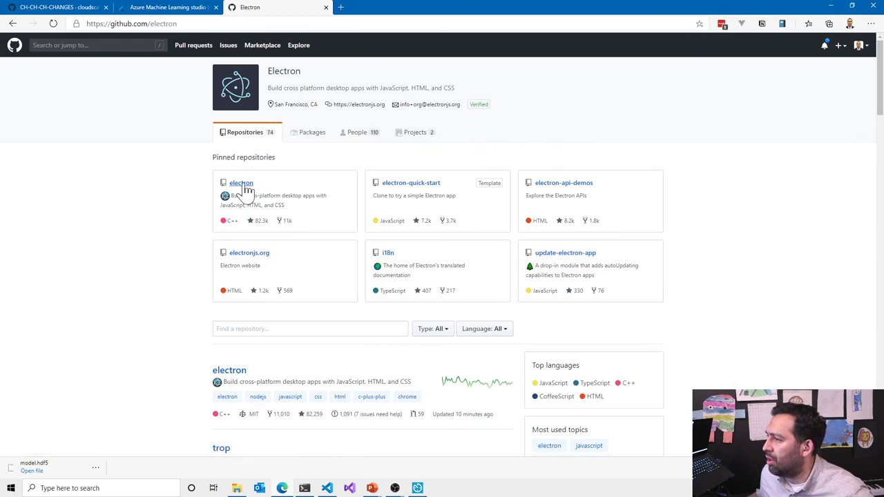
pyautogui.rightClick(75, 91)
pyautogui.click(95, 98)
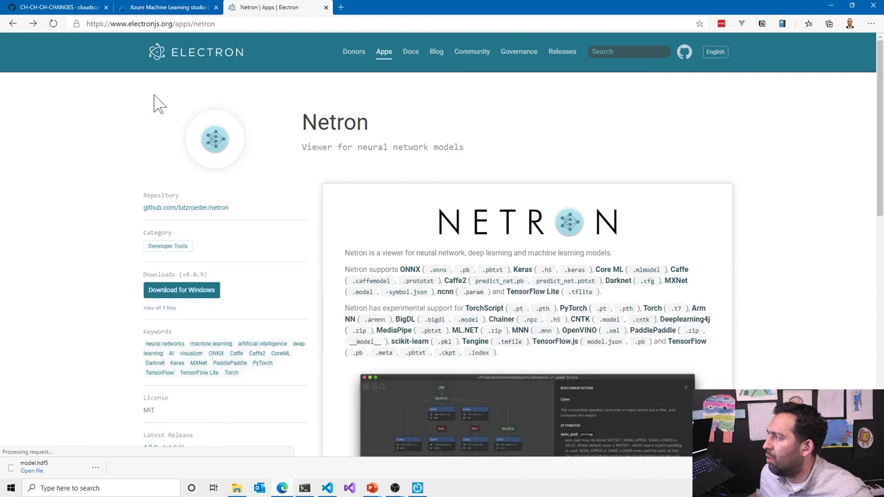
# Step: Open the lutzroeder/netron GitHub repository linked on the Netron page and go to its releases
pyautogui.click(204, 208)
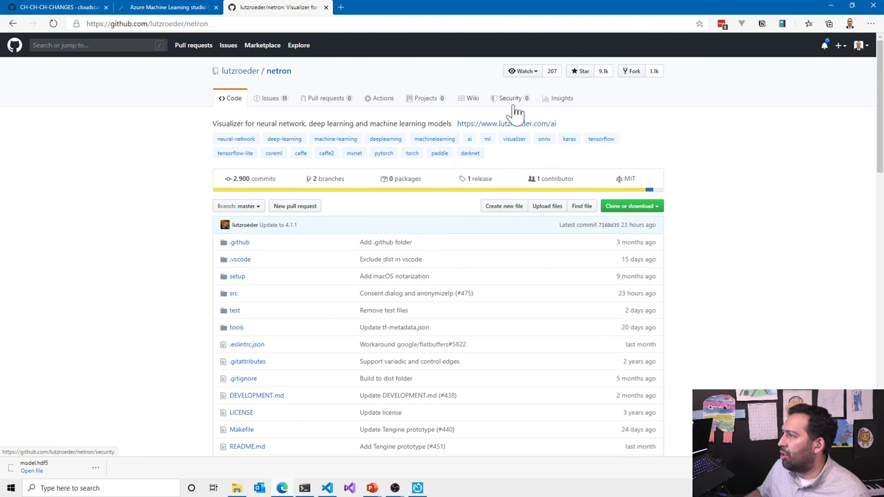
pyautogui.click(433, 105)
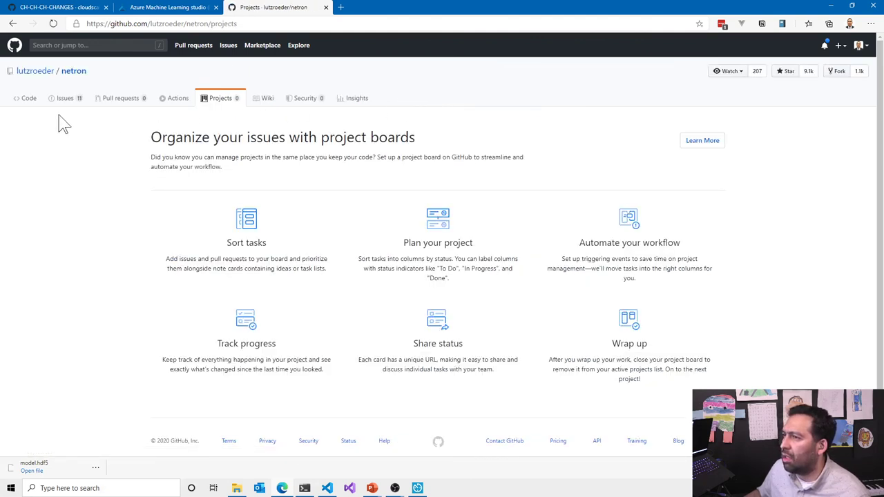
pyautogui.click(23, 100)
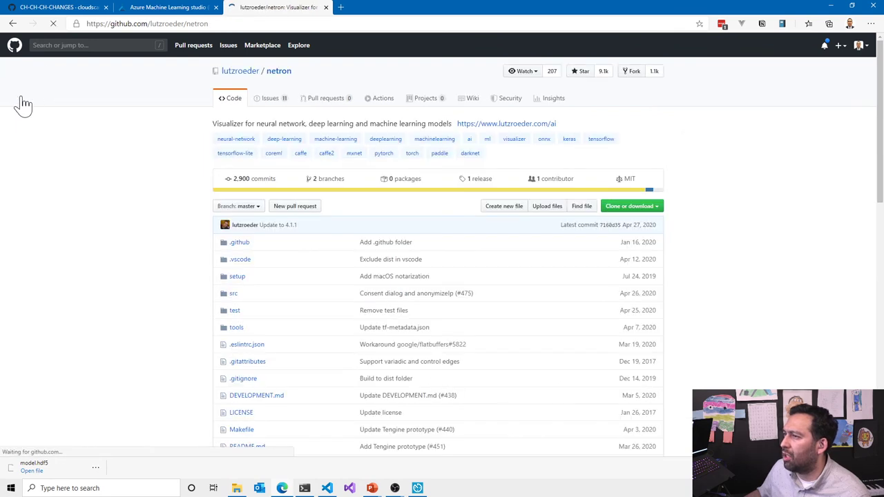
pyautogui.click(471, 181)
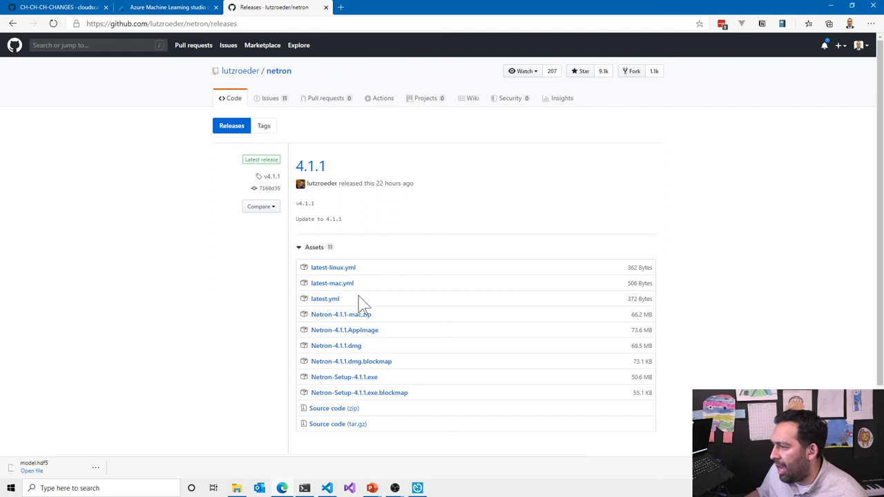
# Step: Download Netron-Setup-4.1.1.exe from the 4.1.1 release and keep the blocked file despite the SmartScreen warning
pyautogui.click(353, 379)
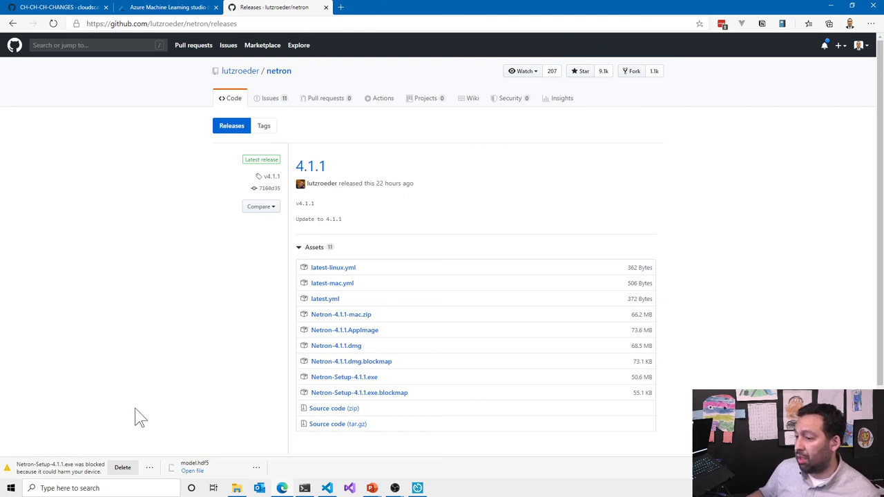
pyautogui.click(150, 469)
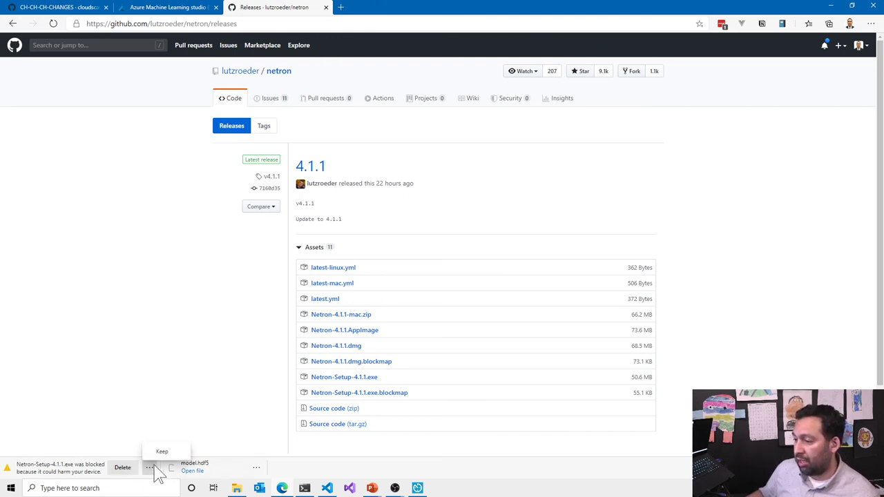
pyautogui.click(161, 454)
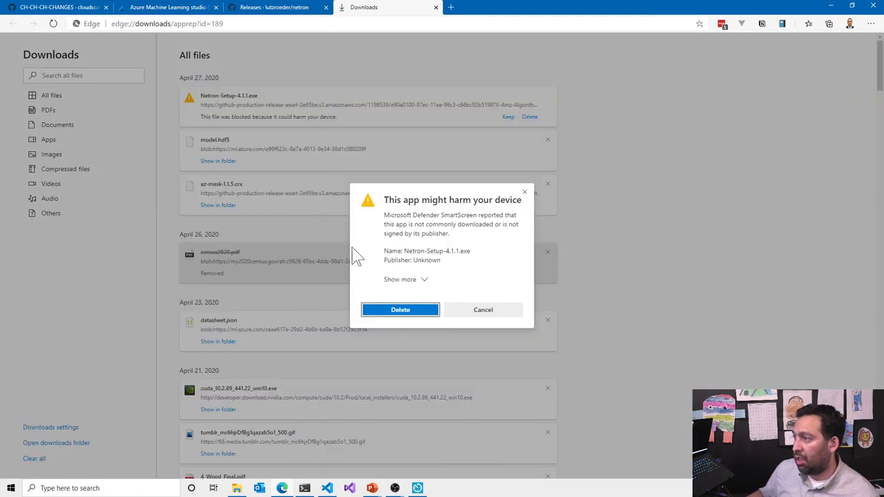
pyautogui.click(475, 310)
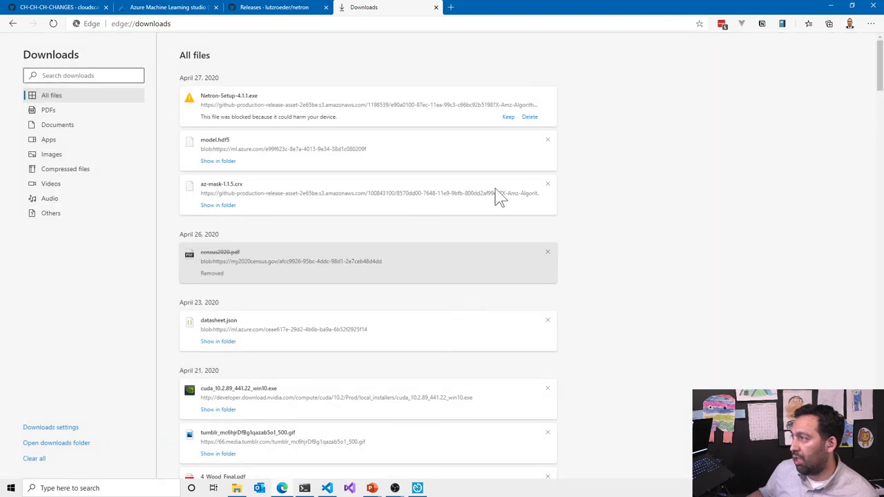
pyautogui.click(508, 117)
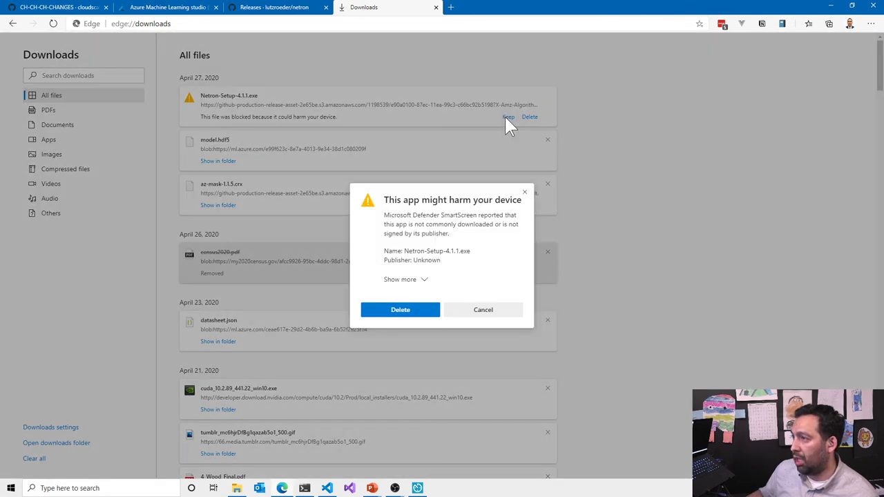
pyautogui.click(423, 279)
pyautogui.click(404, 276)
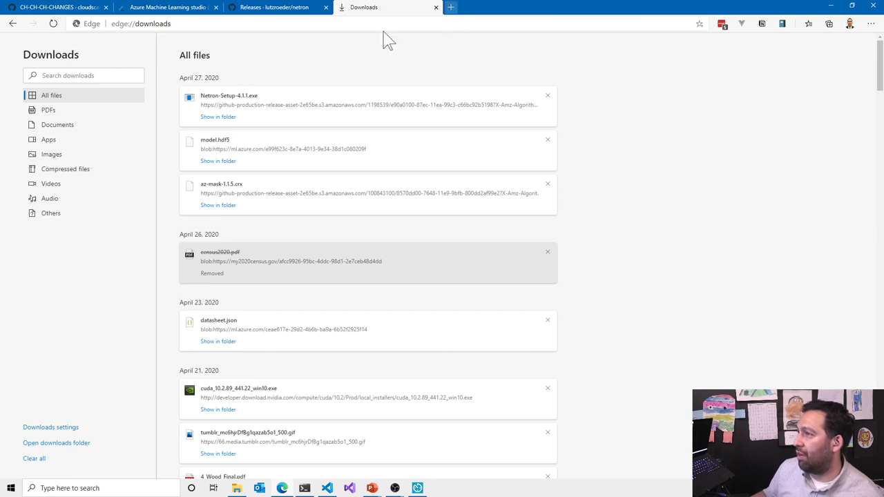
# Step: Open lutzroeder.github.io in a new browser tab
pyautogui.click(450, 6)
pyautogui.write('lut')
pyautogui.write('zp')
pyautogui.press('BackSpace')
pyautogui.write('r')
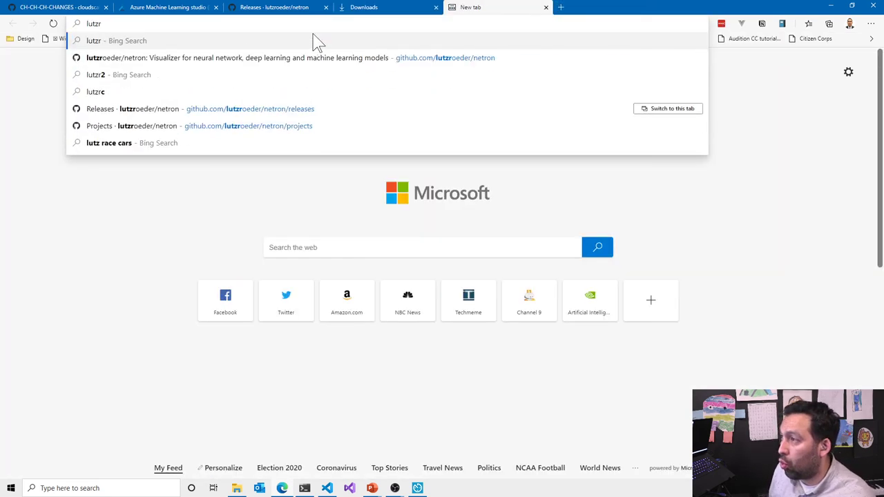
pyautogui.write('o')
pyautogui.press('Down')
pyautogui.press('Down')
pyautogui.press('Down')
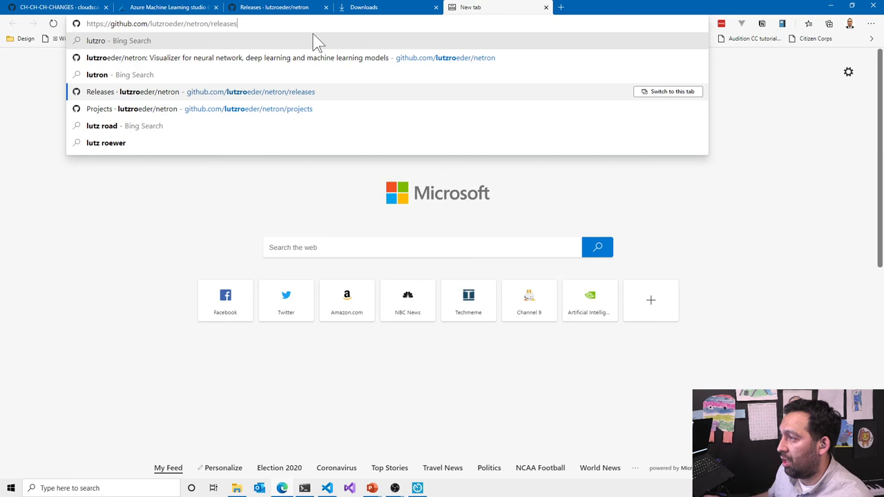
pyautogui.doubleClick(167, 23)
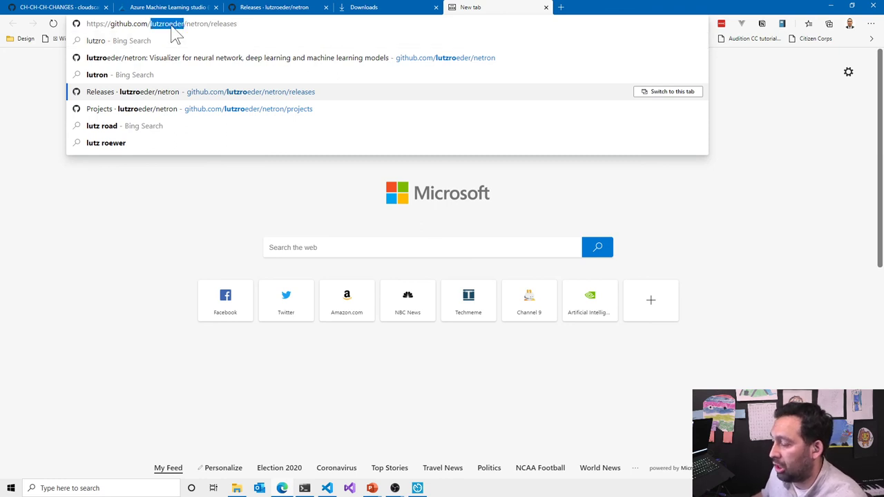
pyautogui.press('End')
pyautogui.hotkey('ctrl', 'a')
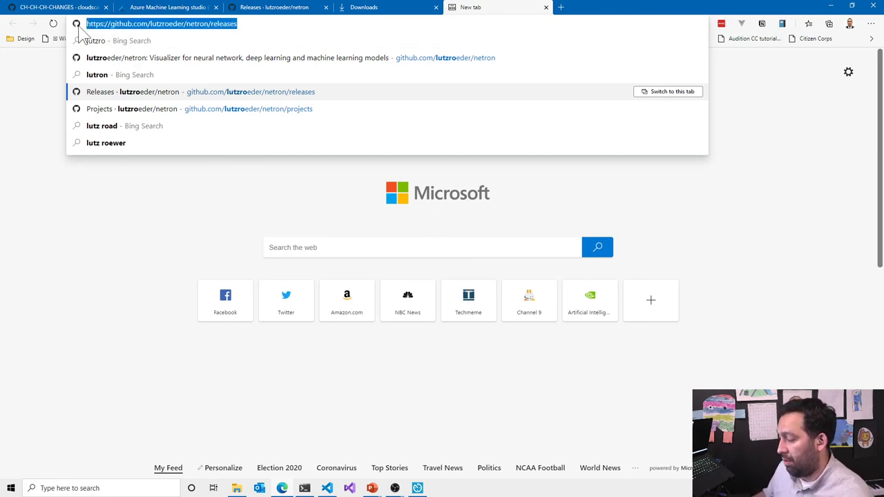
pyautogui.write('lutzroeder.github.io')
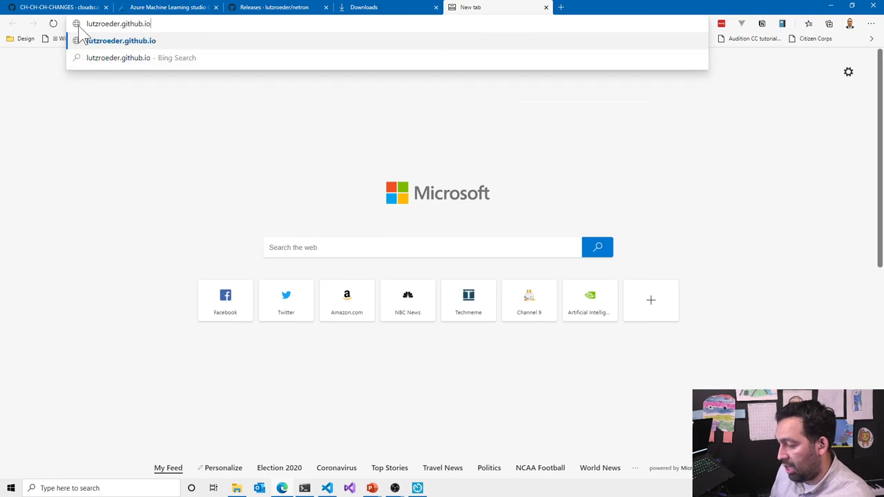
pyautogui.press('Return')
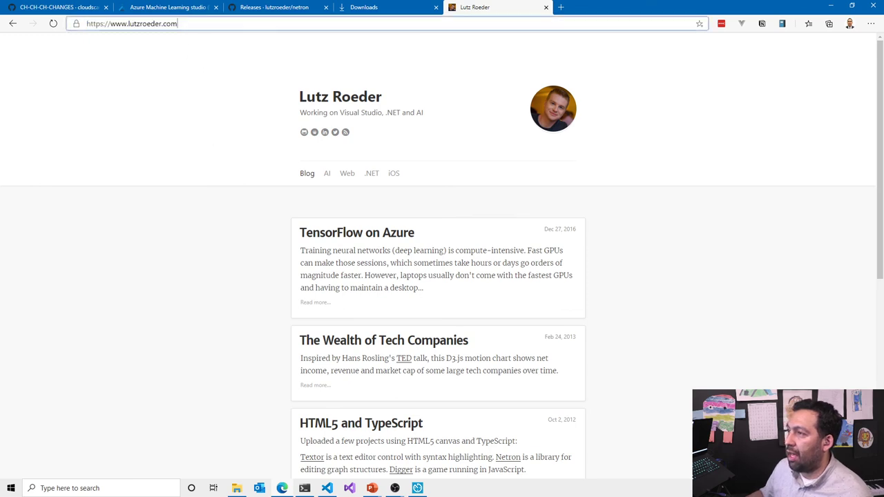
# Step: Try to open the netron path on the same website
pyautogui.click(181, 23)
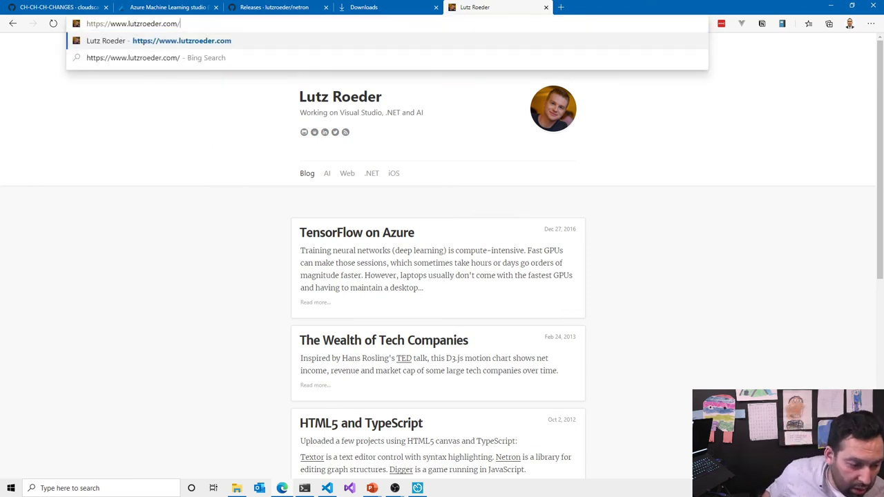
pyautogui.write('netron')
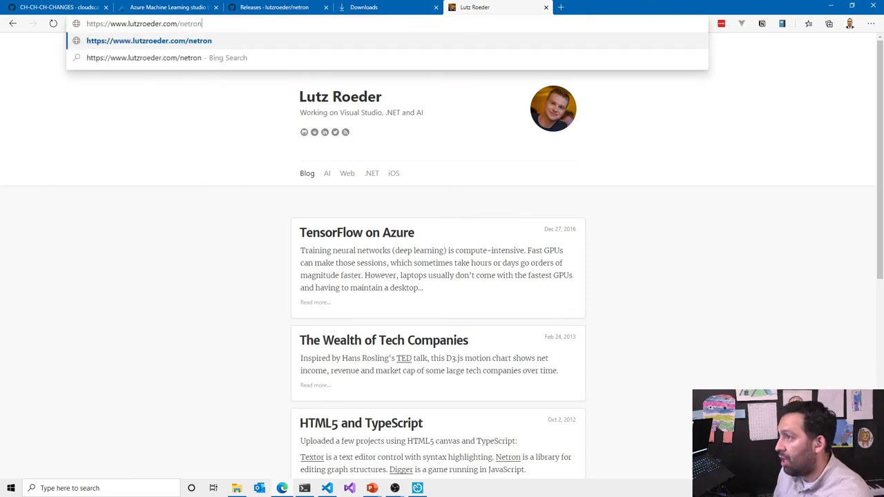
pyautogui.press('Return')
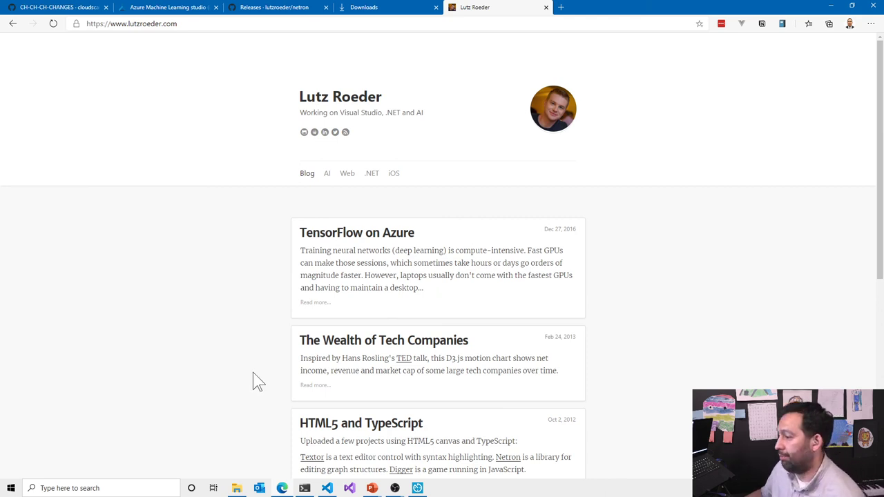
# Step: Close the website, Downloads and Netron releases tabs to return to Azure Machine Learning studio
pyautogui.click(546, 8)
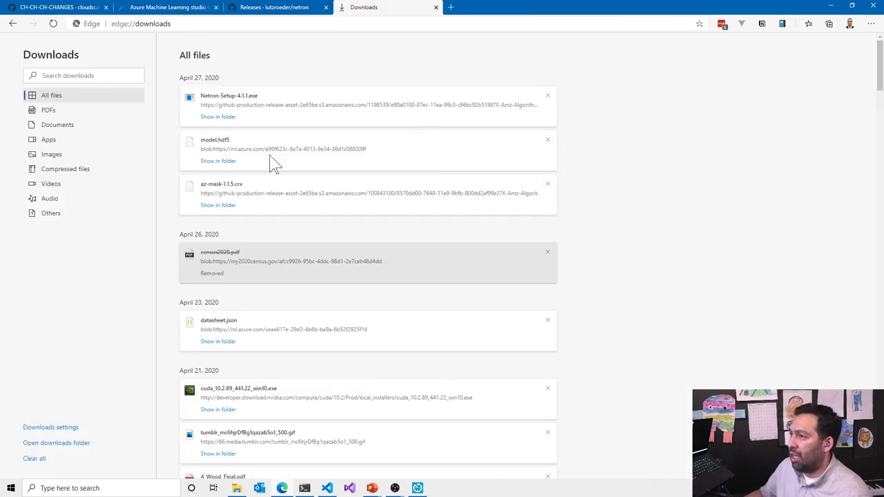
pyautogui.click(435, 7)
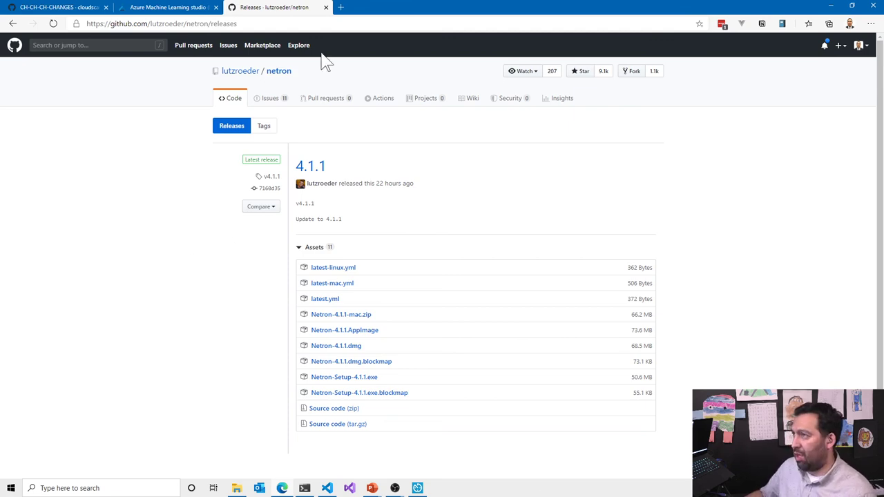
pyautogui.click(326, 6)
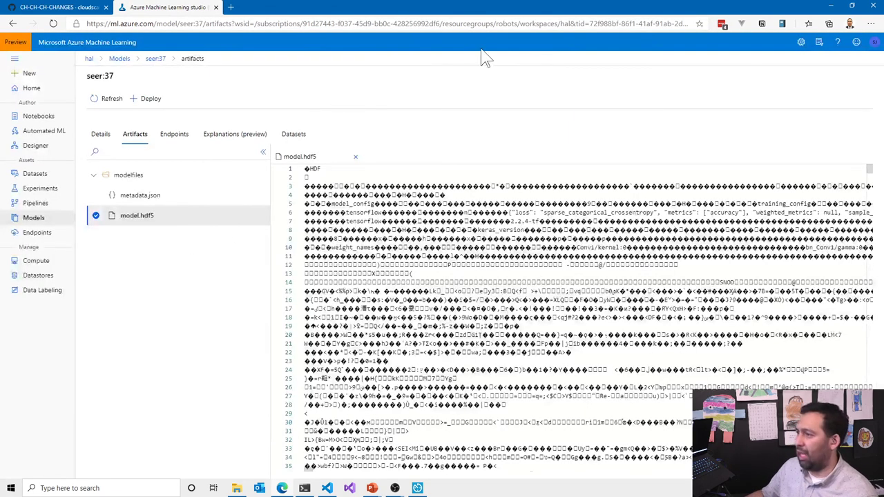
# Step: Look through the raw contents of model.hdf5 in the seer:37 model's artifacts
pyautogui.scroll(-1, 587, 318)
pyautogui.scroll(-15, 587, 318)
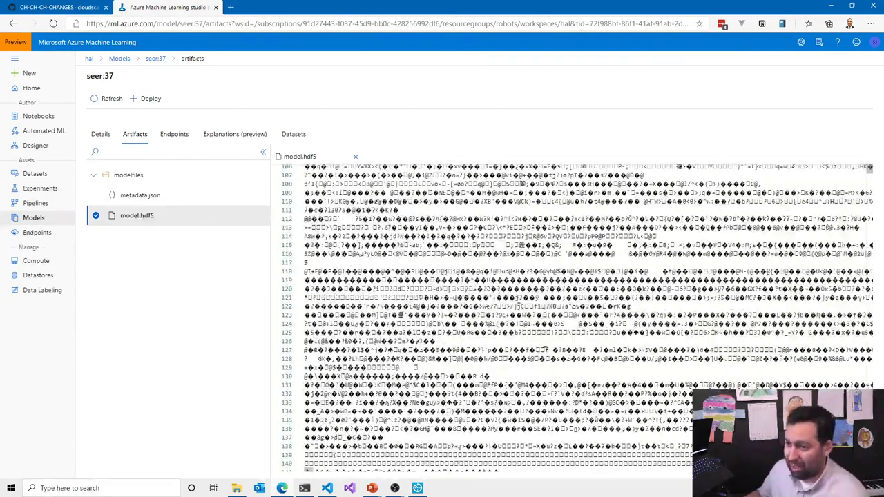
pyautogui.scroll(-4, 588, 318)
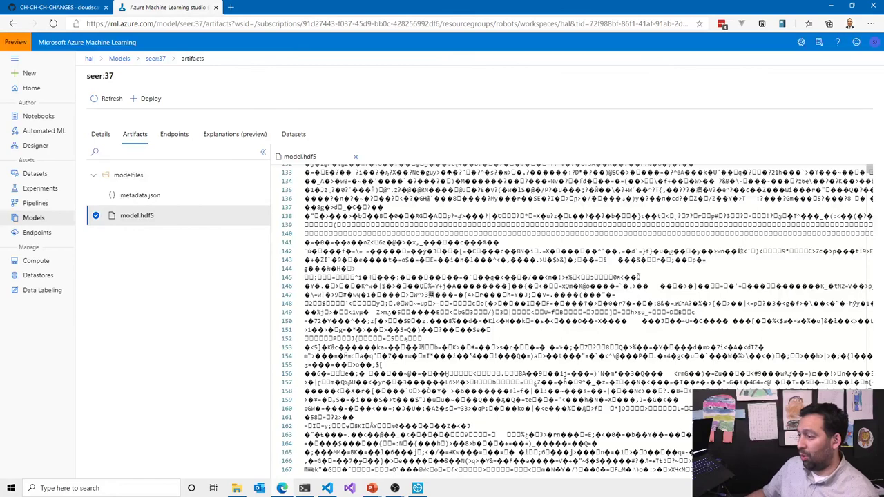
# Step: Switch to the MLOpsWithGithub.pptx presentation in PowerPoint, resume its slide show and advance to the Continuous Delivery (CD) slide
pyautogui.click(371, 488)
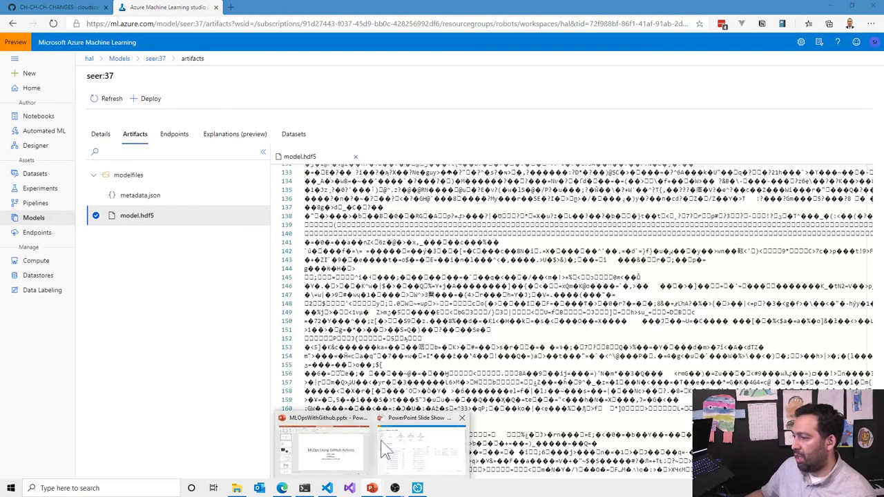
pyautogui.click(338, 449)
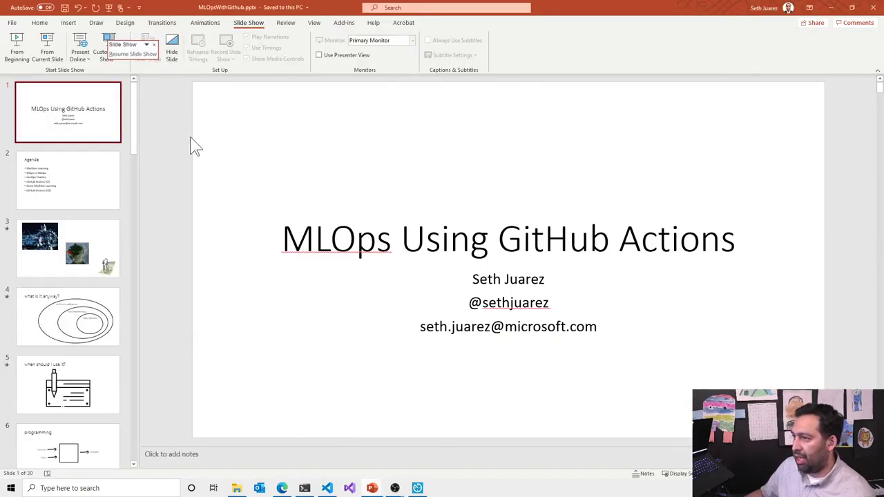
pyautogui.moveTo(133, 142); pyautogui.dragTo(135, 352)
pyautogui.click(126, 53)
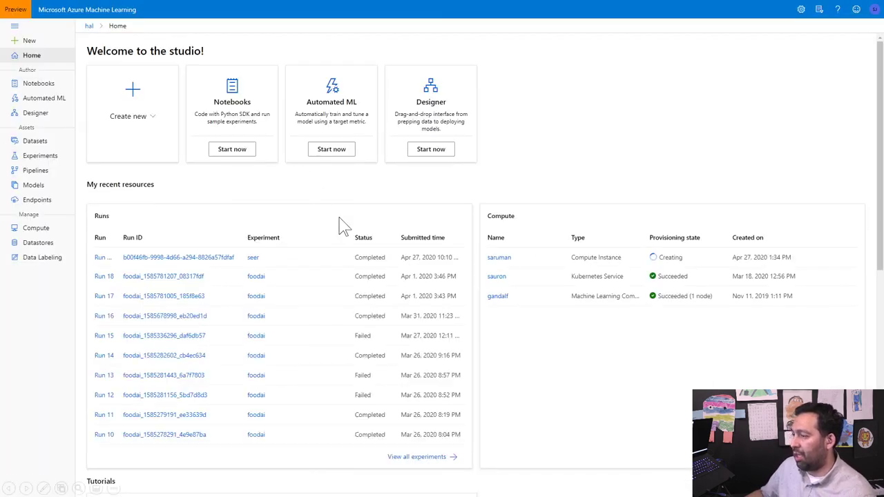
pyautogui.click(343, 226)
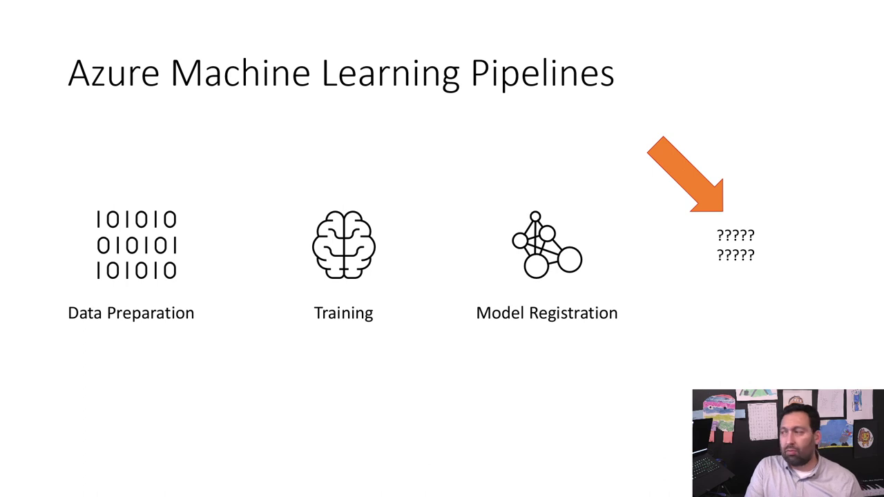
pyautogui.press('Right')
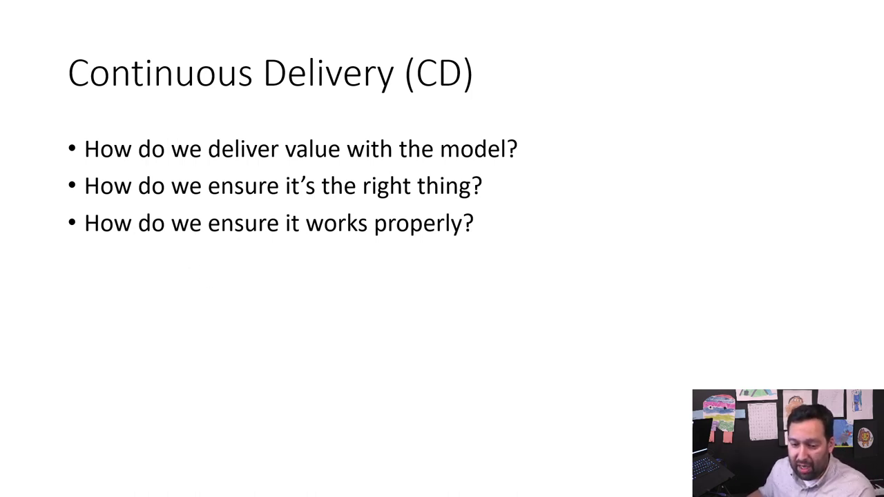
# Step: Switch to Visual Studio Code, open score.py and review its run function and model-loading code
pyautogui.hotkey('alt', 'Tab')
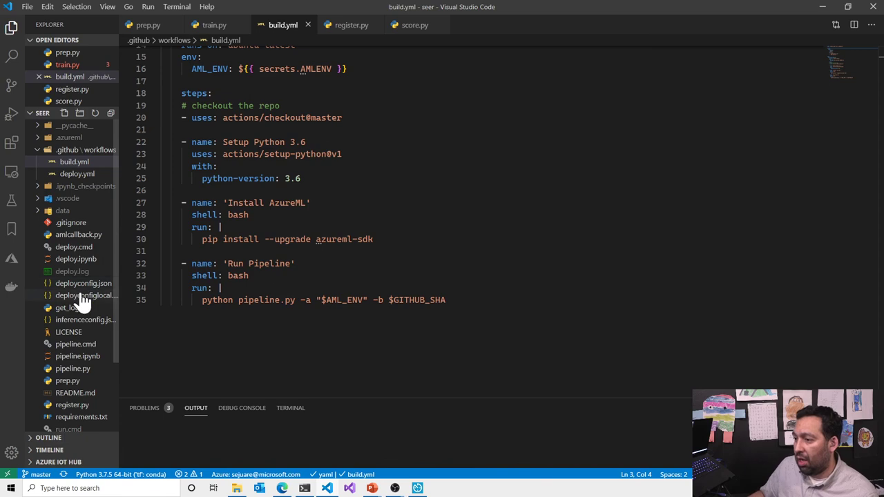
pyautogui.scroll(-3, 77, 304)
pyautogui.click(82, 366)
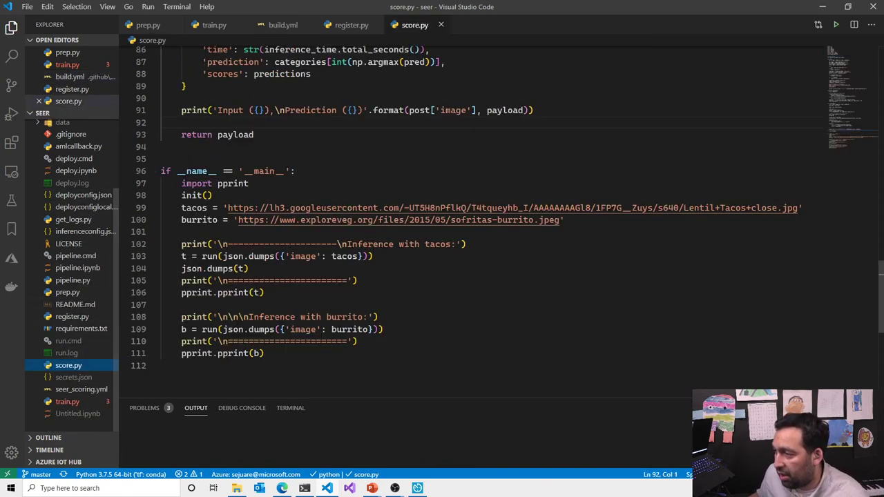
pyautogui.scroll(5, 442, 221)
pyautogui.scroll(10, 442, 221)
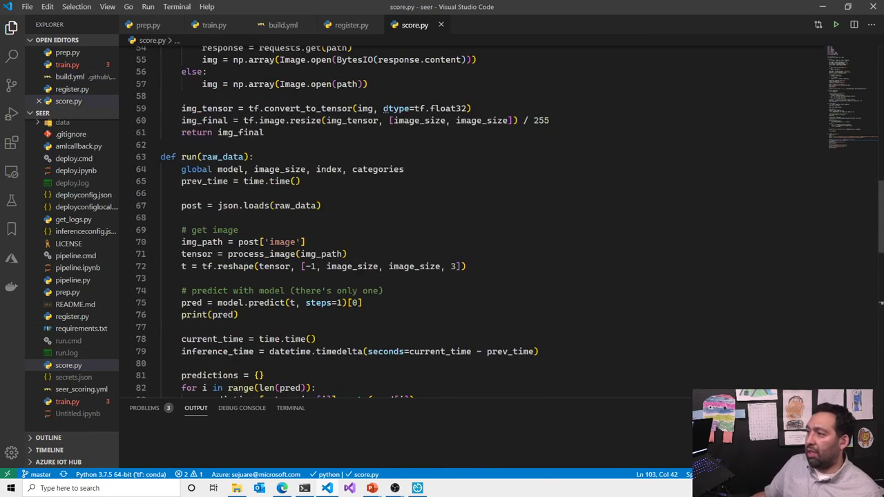
pyautogui.scroll(8, 442, 221)
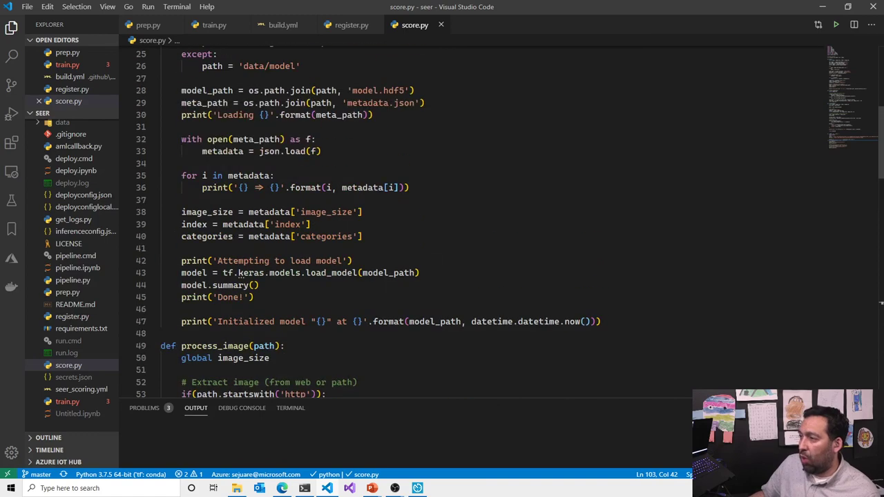
# Step: Skim score.py from the init function through process_image to run and return to init
pyautogui.doubleClick(191, 98)
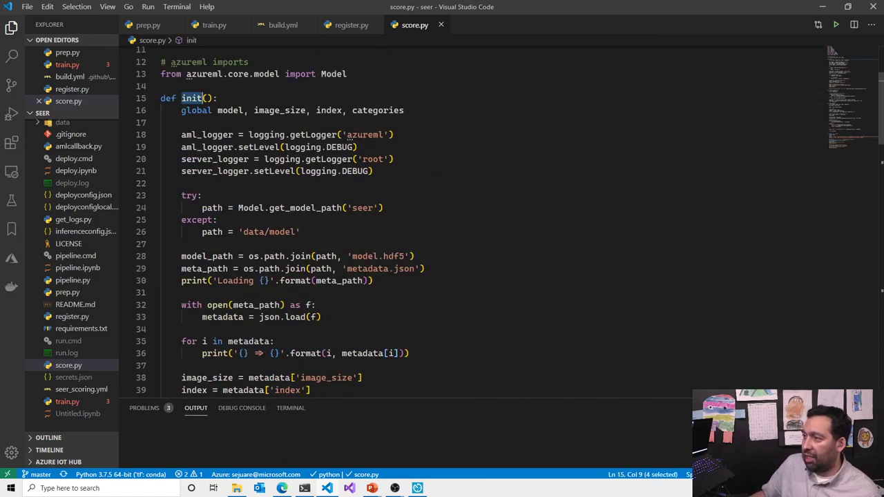
pyautogui.scroll(-9, 442, 221)
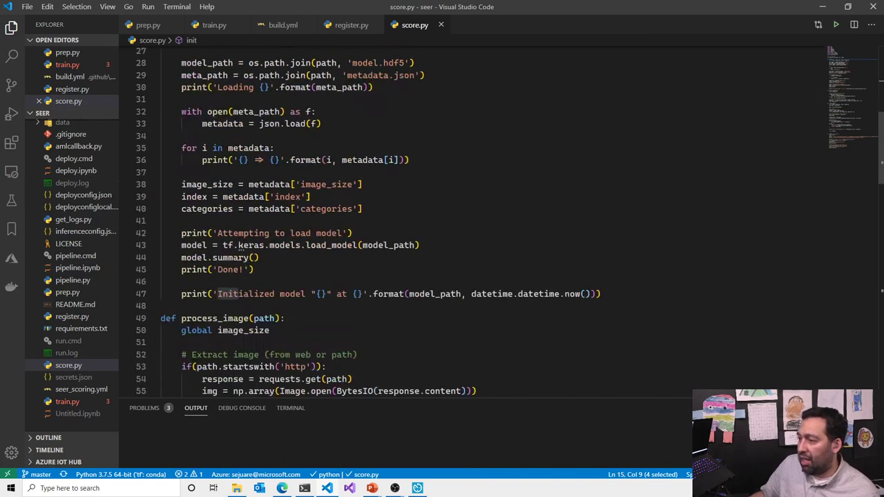
pyautogui.scroll(-5, 442, 221)
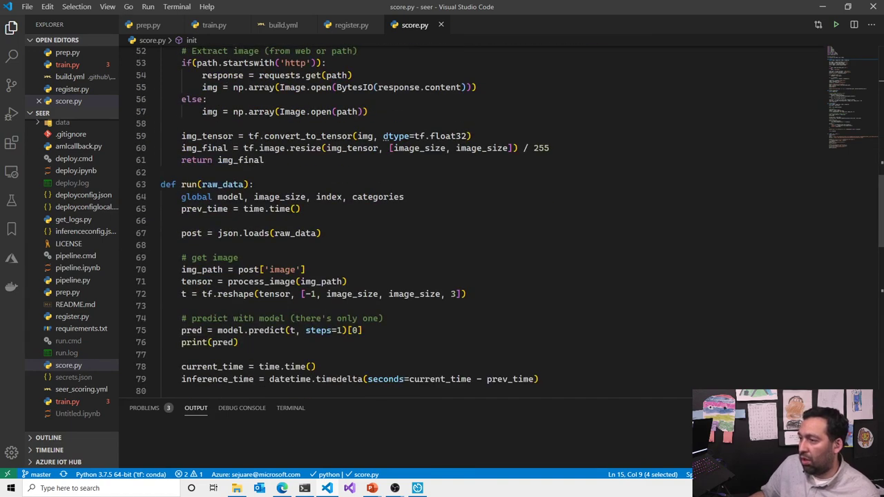
pyautogui.scroll(-2, 442, 221)
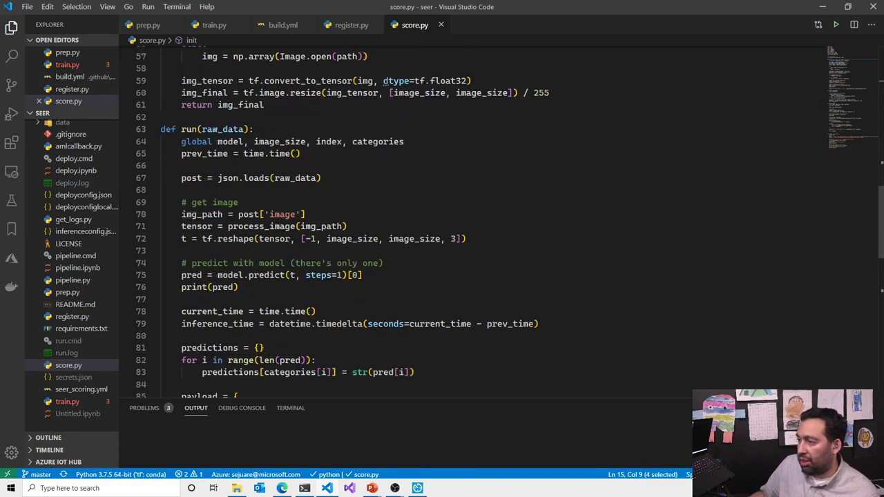
pyautogui.scroll(18, 442, 221)
pyautogui.scroll(-1, 442, 221)
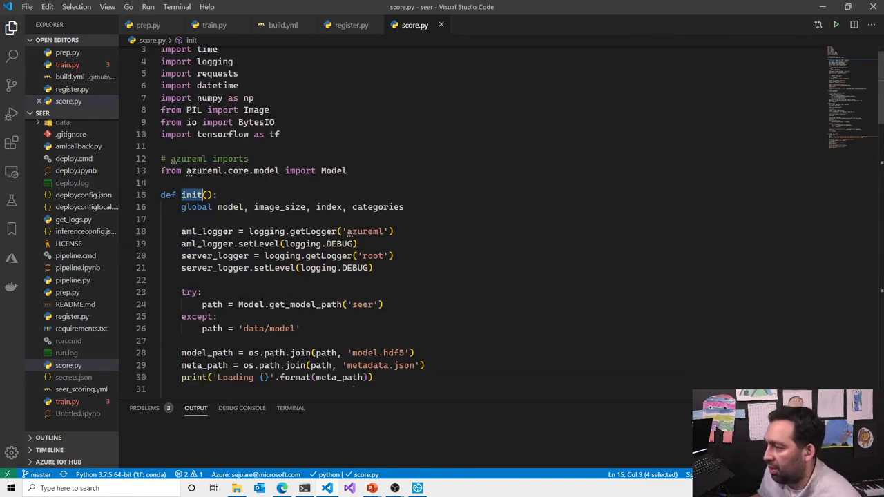
# Step: Examine how init in score.py gets the 'seer' model path, reads metadata.json and loads the Keras model
pyautogui.scroll(-1, 442, 221)
pyautogui.click(374, 239)
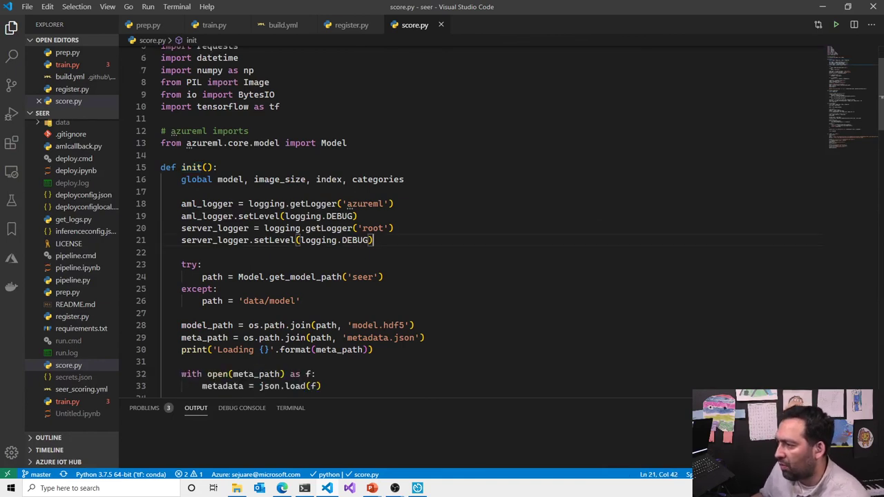
pyautogui.moveTo(383, 277); pyautogui.dragTo(243, 277)
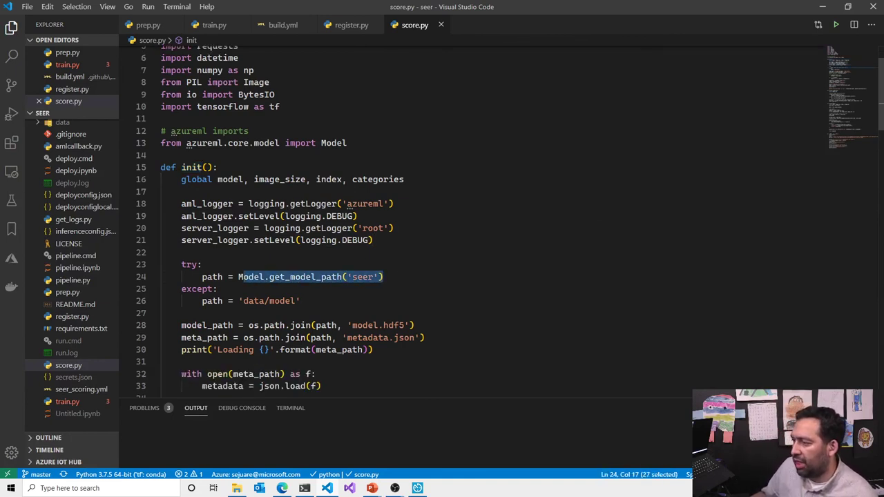
pyautogui.scroll(-2, 442, 221)
pyautogui.scroll(-1, 442, 221)
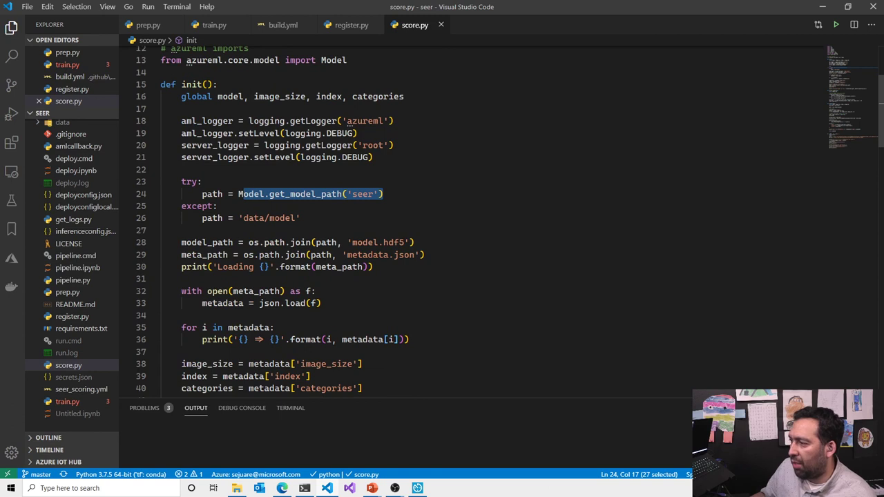
pyautogui.doubleClick(368, 255)
pyautogui.scroll(-1, 442, 221)
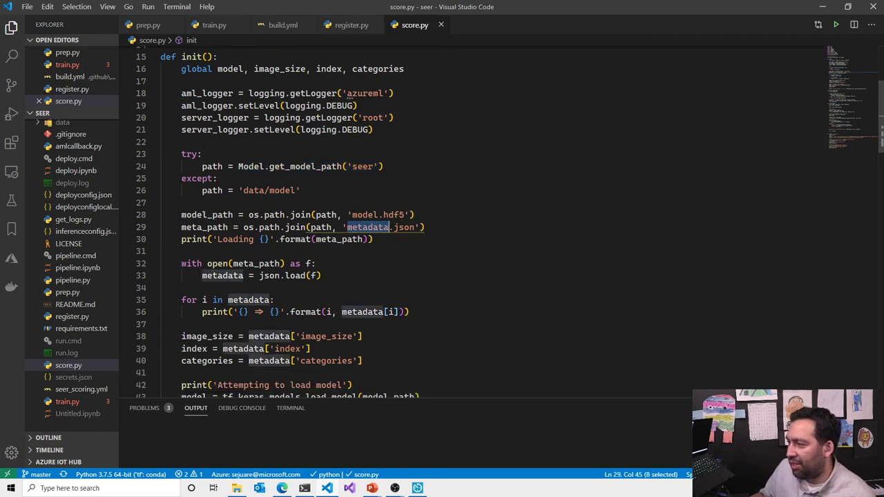
pyautogui.click(322, 276)
pyautogui.scroll(-2, 241, 343)
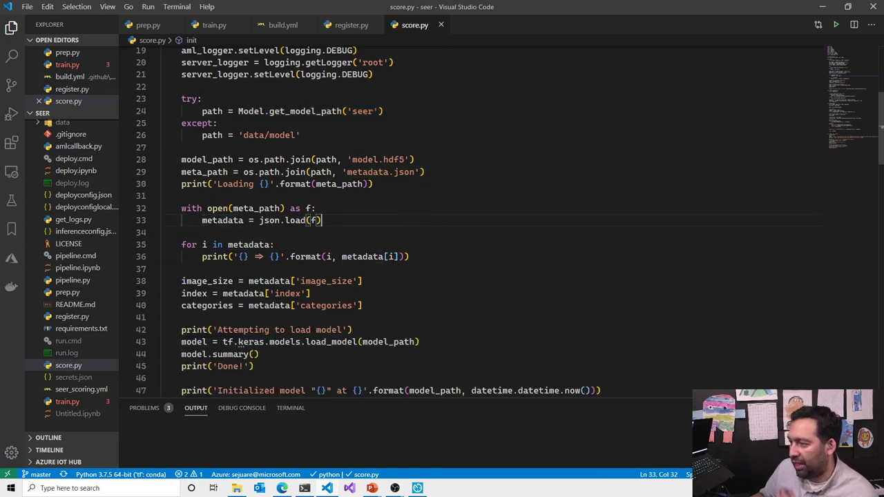
pyautogui.click(419, 342)
pyautogui.keyDown('shift'); pyautogui.click(241, 342); pyautogui.keyUp('shift')
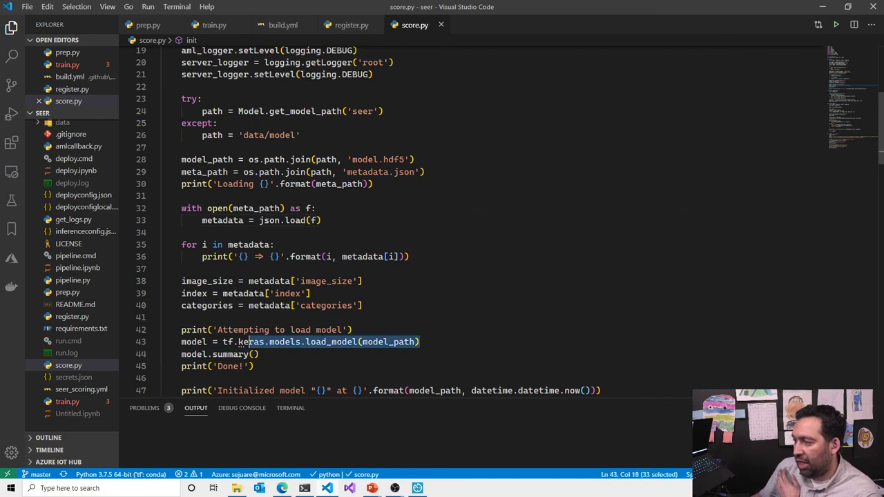
# Step: Review process_image and run in score.py, marking the model.predict call and its t argument on a magnified view
pyautogui.scroll(-3, 242, 342)
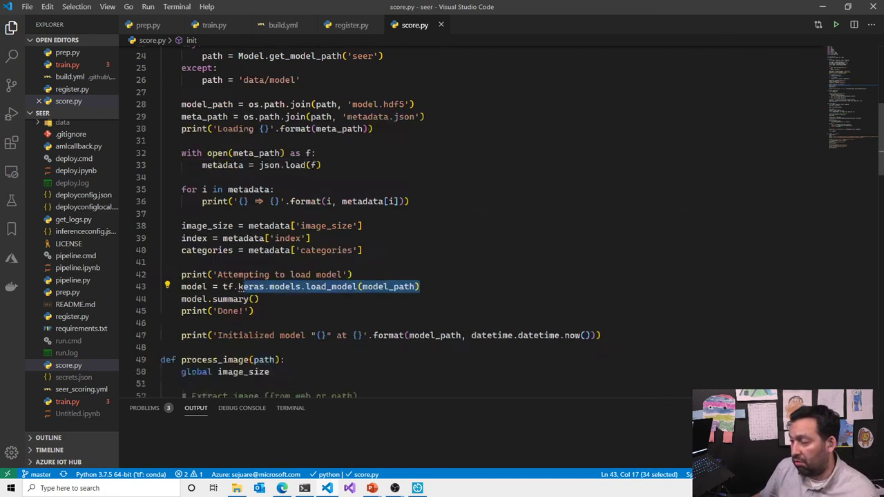
pyautogui.scroll(-3, 242, 342)
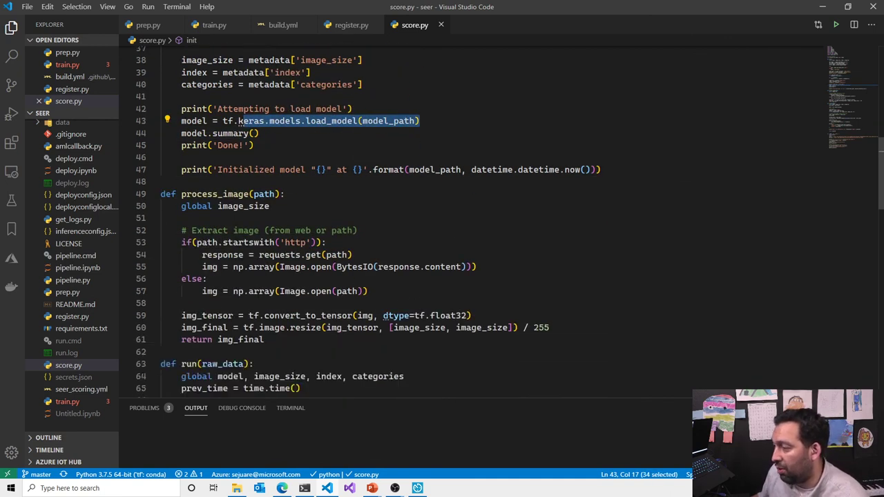
pyautogui.scroll(-3, 483, 221)
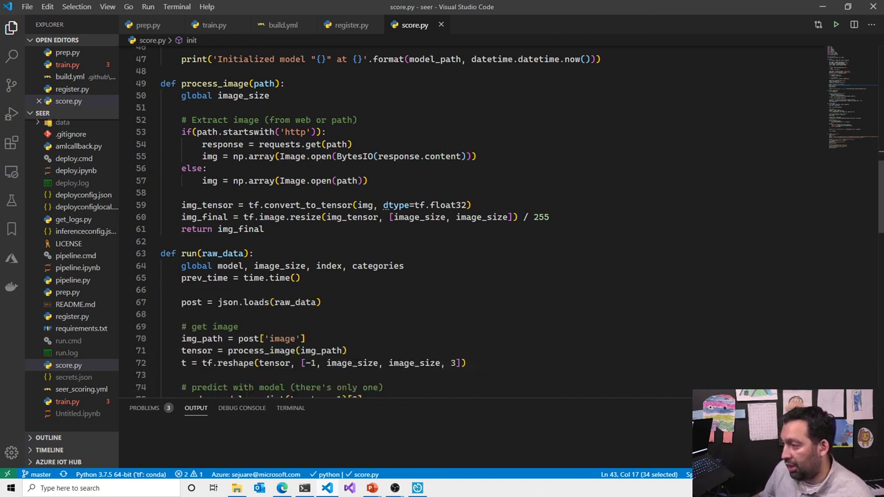
pyautogui.scroll(-2, 483, 221)
pyautogui.scroll(-1, 483, 221)
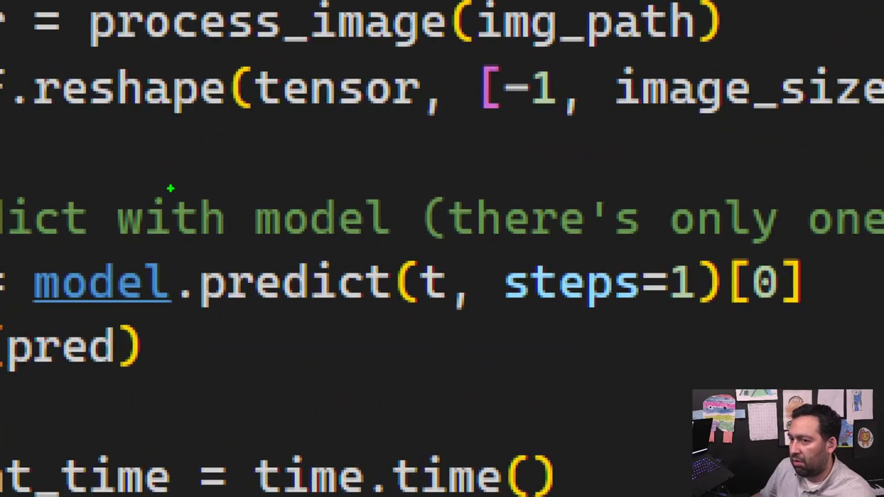
pyautogui.moveTo(269, 206)
pyautogui.mouseDown()
pyautogui.moveTo(3, 207)
pyautogui.moveTo(179, 421)
pyautogui.moveTo(693, 400)
pyautogui.moveTo(882, 246)
pyautogui.moveTo(862, 190)
pyautogui.mouseUp()
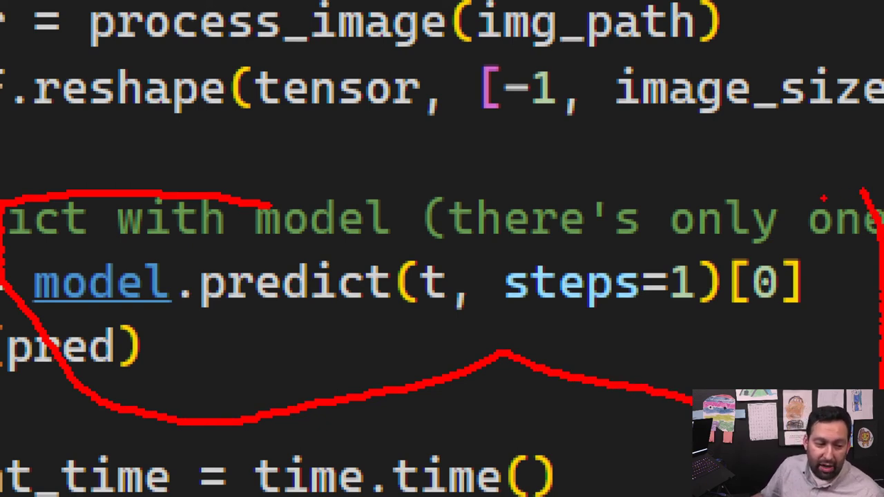
pyautogui.moveTo(443, 253); pyautogui.dragTo(592, 111)
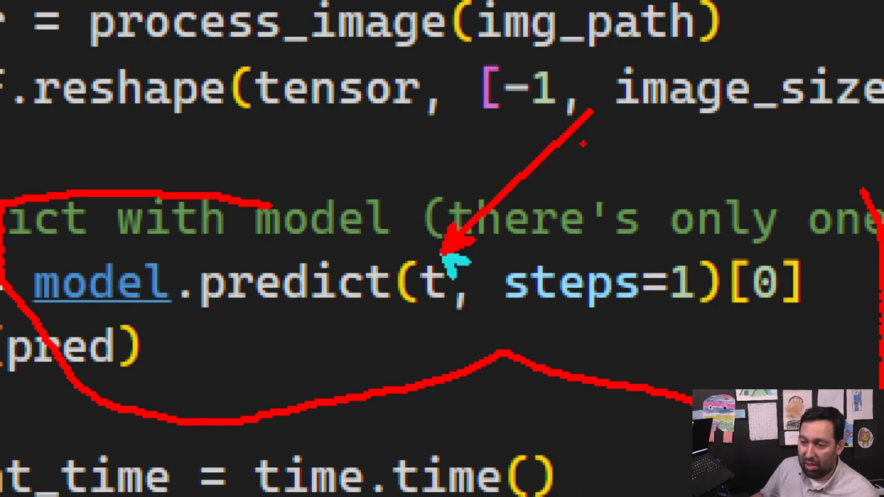
pyautogui.press('Escape')
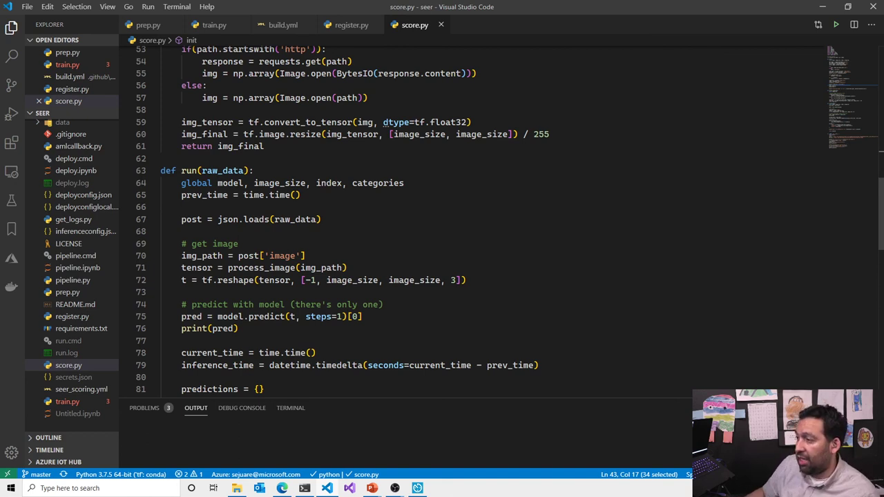
# Step: Examine the image_size and 3 dimensions passed to tf.reshape in the run function
pyautogui.doubleClick(352, 280)
pyautogui.doubleClick(415, 279)
pyautogui.doubleClick(453, 280)
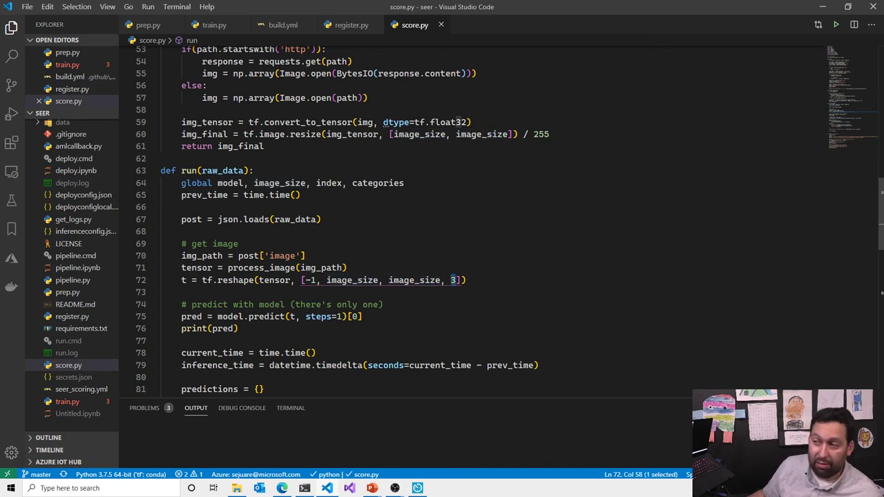
pyautogui.press('Down')
pyautogui.press('Down')
# Step: Review score.py's returned payload and its tacos and burrito test block, and check the contents of the data folder
pyautogui.scroll(-7, 483, 221)
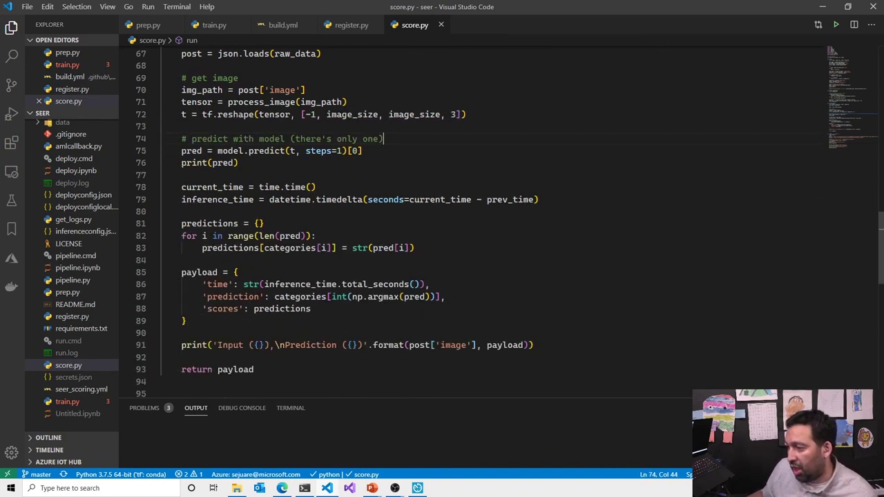
pyautogui.scroll(-5, 484, 221)
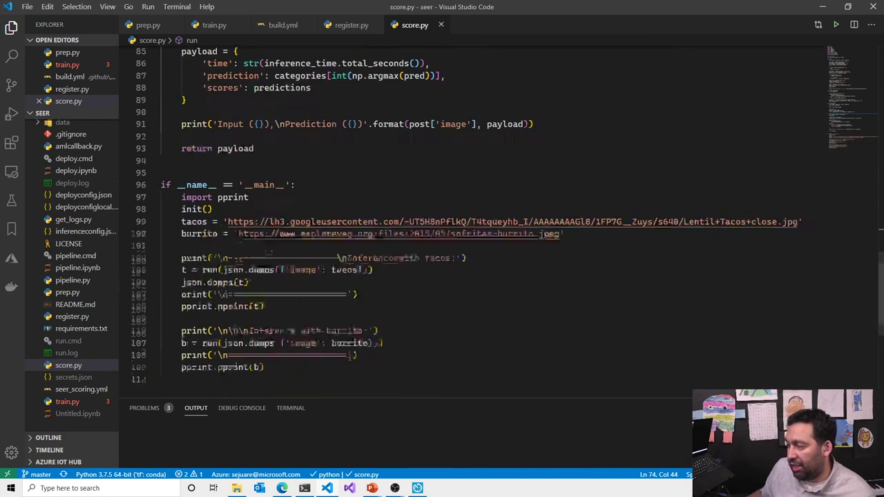
pyautogui.scroll(3, 62, 165)
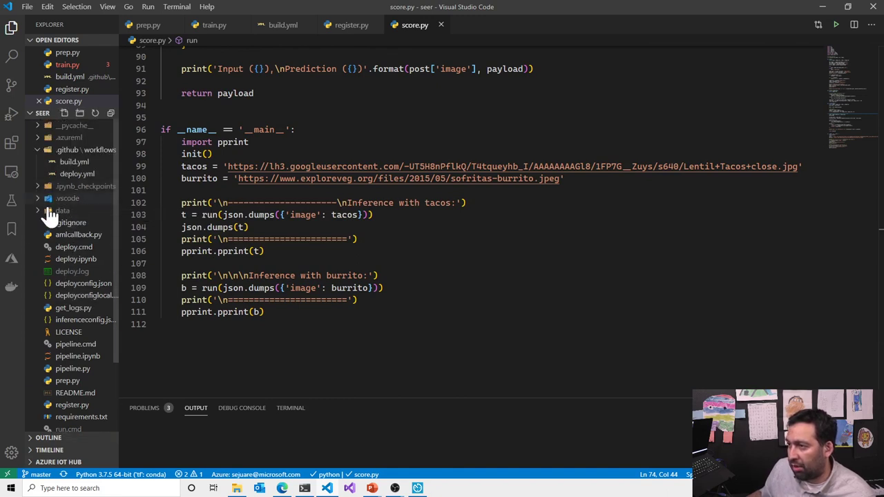
pyautogui.click(41, 213)
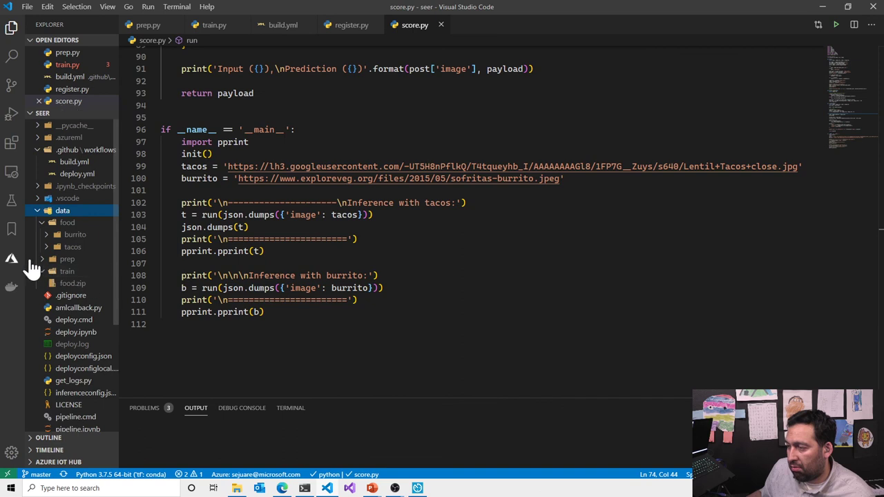
pyautogui.click(42, 214)
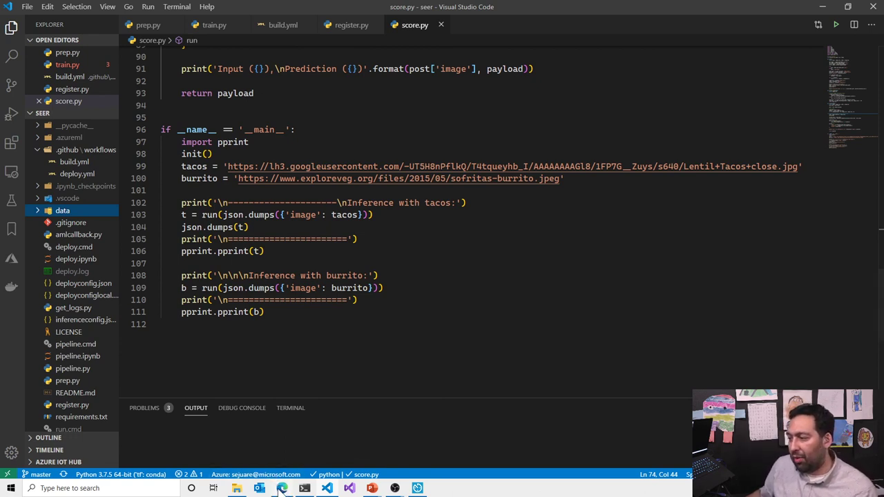
# Step: Switch to the seer repository on GitHub in Edge and inspect the deploy model log of the latest model-registered workflow run
pyautogui.hotkey('alt', 'Tab')
pyautogui.click(59, 9)
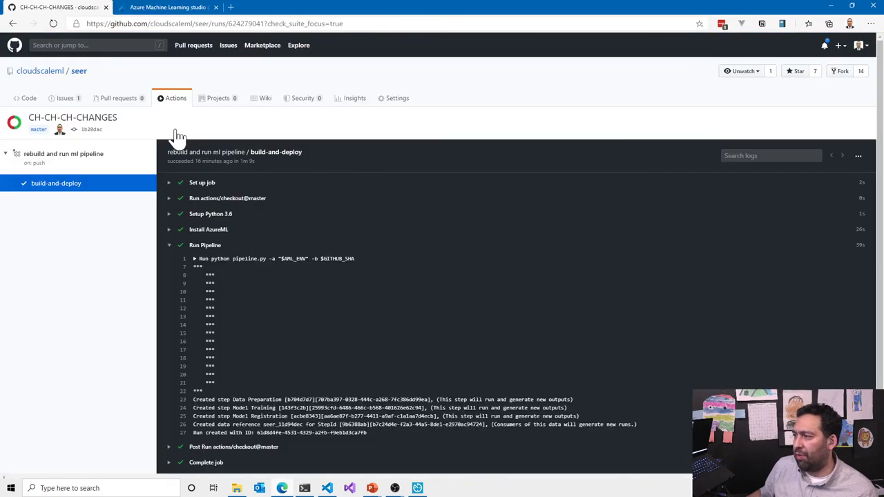
pyautogui.click(166, 101)
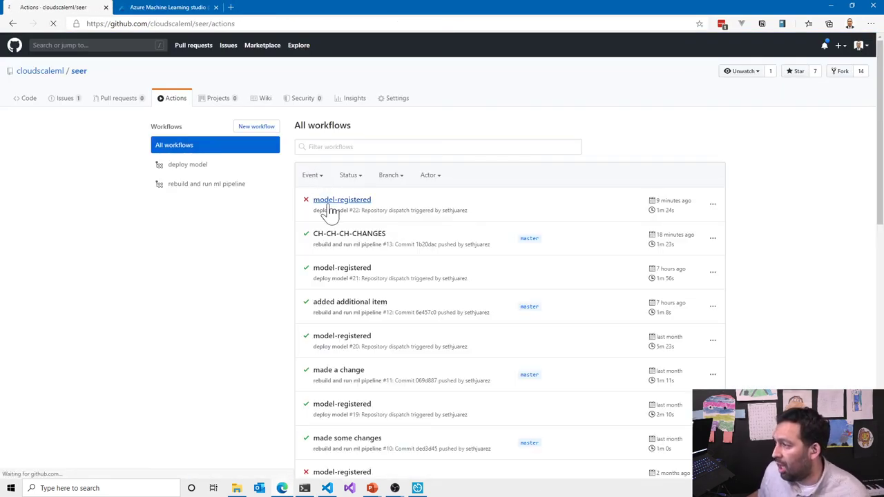
pyautogui.click(325, 201)
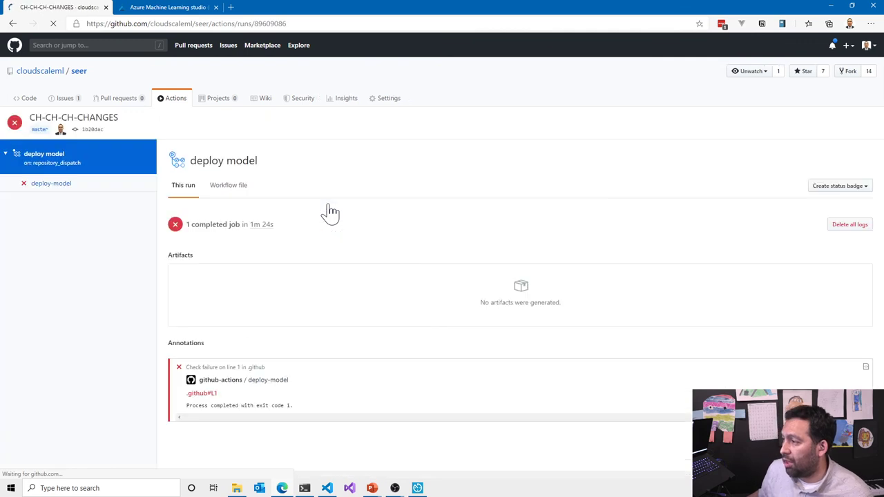
pyautogui.click(66, 186)
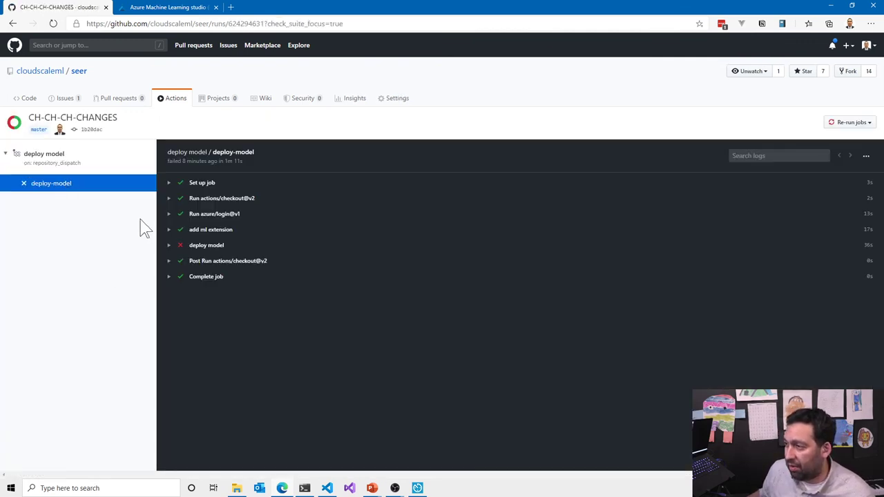
pyautogui.click(170, 245)
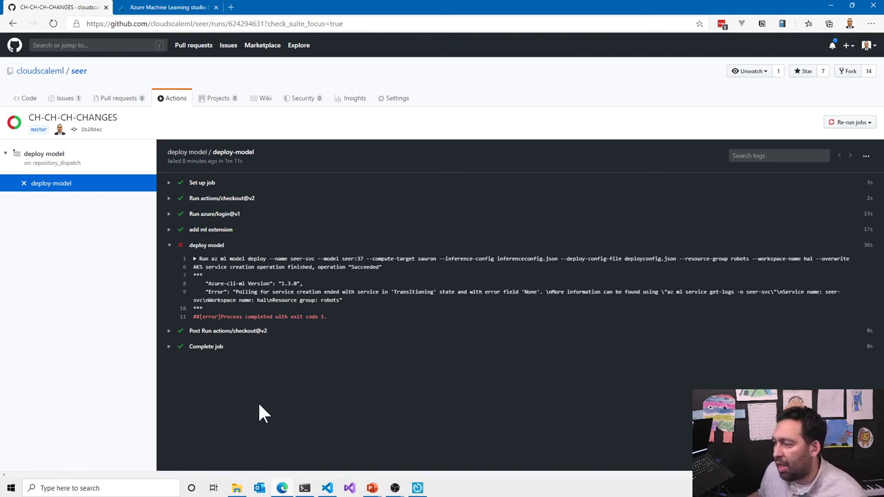
# Step: Switch to score.py in Visual Studio Code, add an 'ANOTHER': 'YAY!' entry after 'scores' in the payload dictionary, and save the file
pyautogui.click(327, 489)
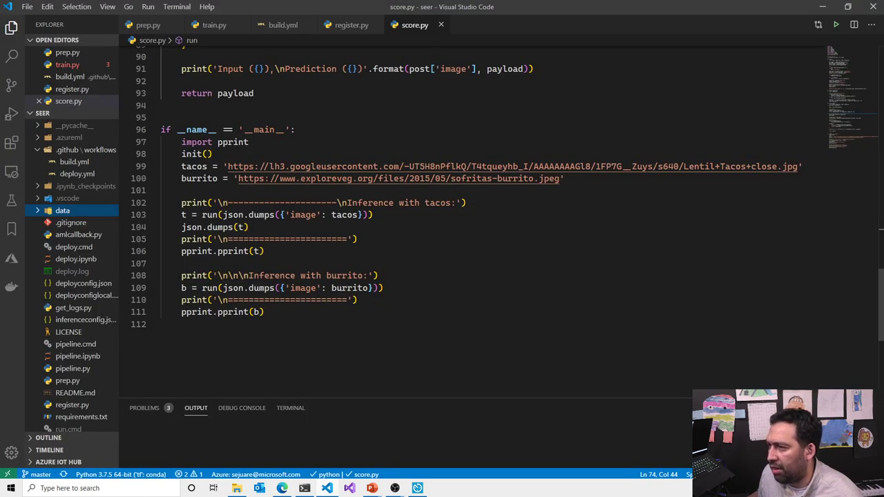
pyautogui.click(161, 80)
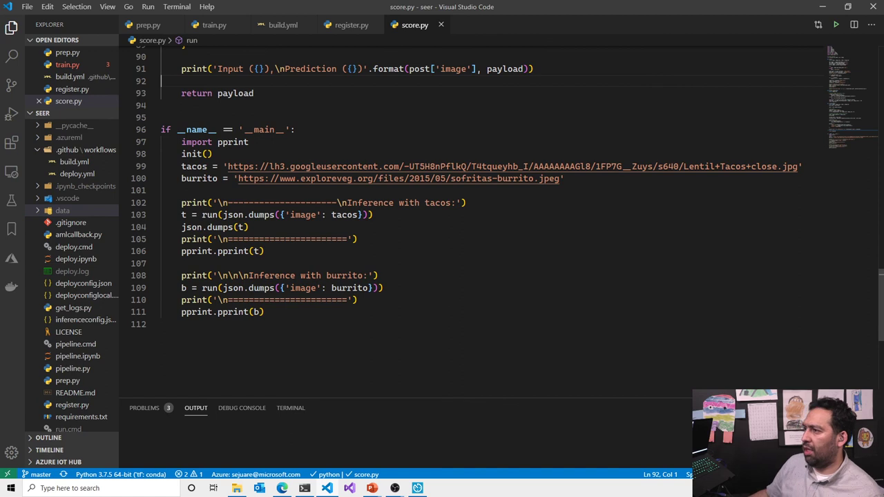
pyautogui.scroll(5, 442, 221)
pyautogui.scroll(2, 442, 221)
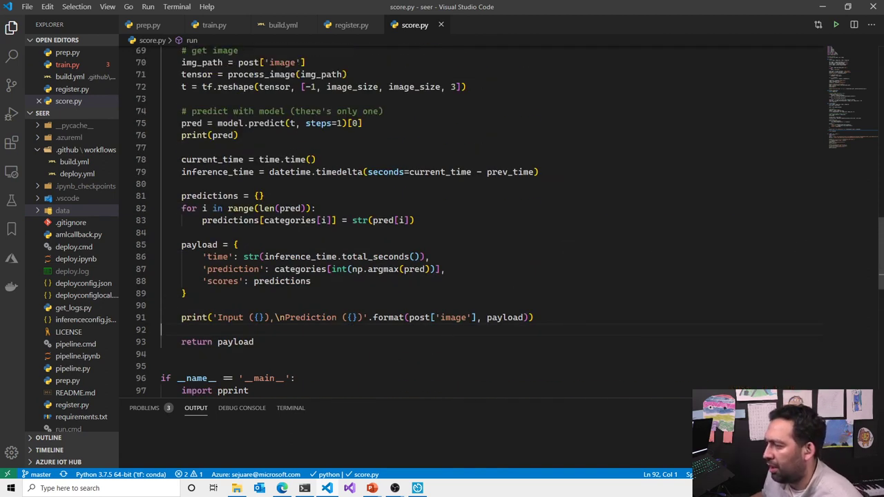
pyautogui.click(311, 281)
pyautogui.write(',')
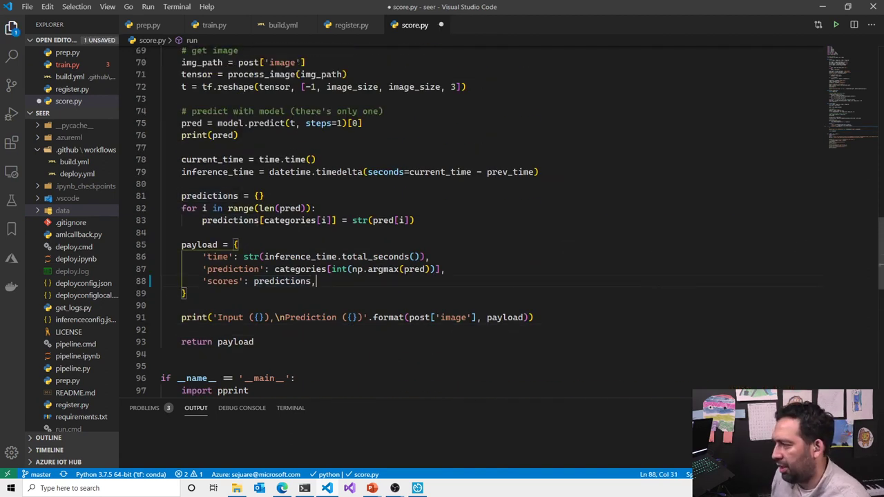
pyautogui.press('Return')
pyautogui.write("'ANOTHW")
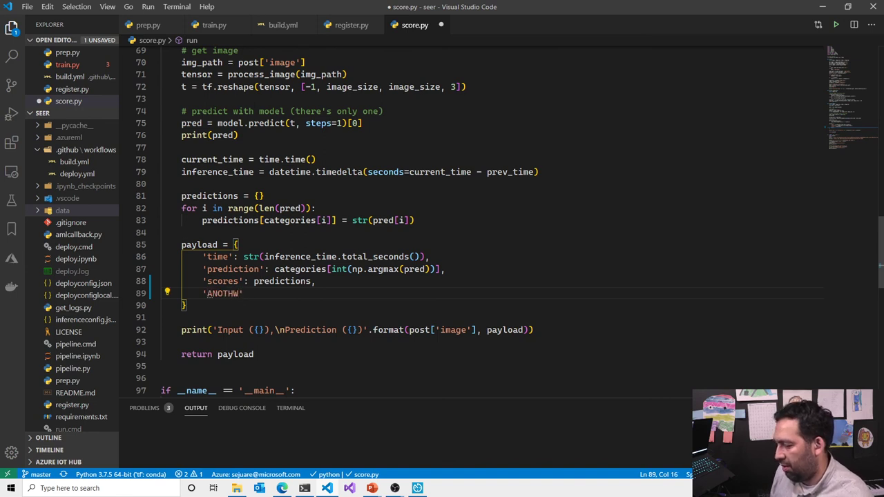
pyautogui.press('BackSpace')
pyautogui.write("ER'")
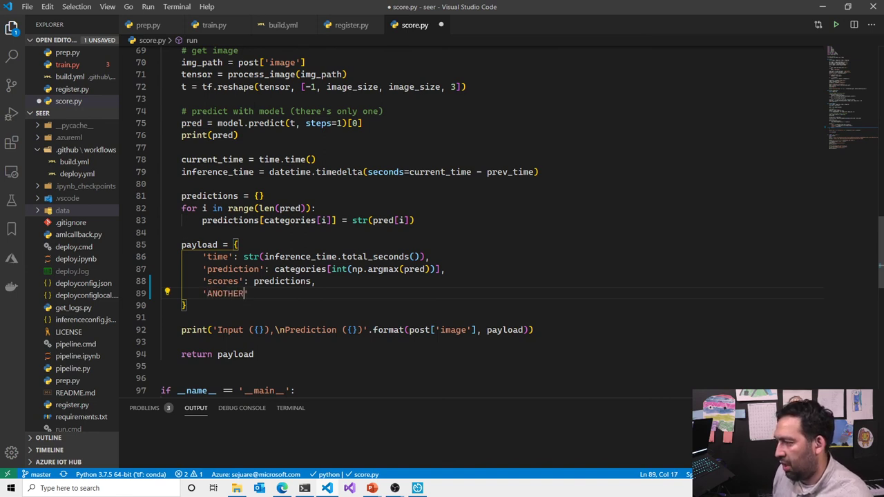
pyautogui.write(": 'YAY!")
pyautogui.hotkey('ctrl', 's')
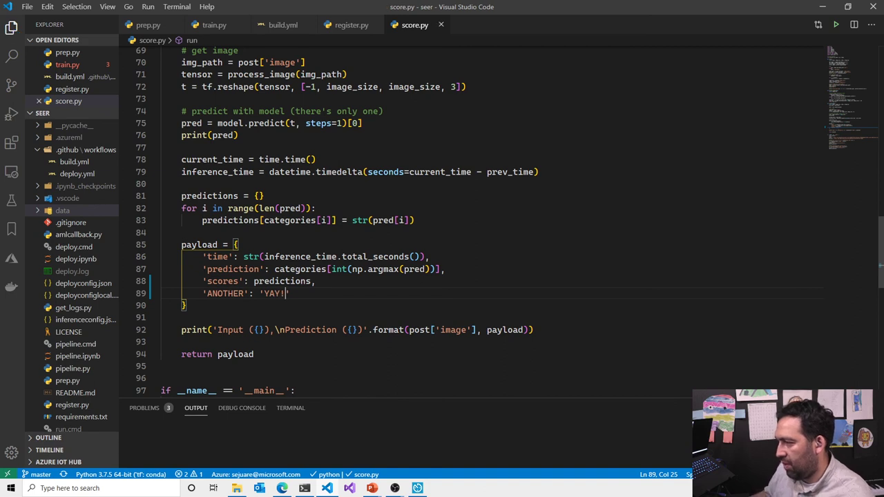
# Step: Switch to the terminal, check the seer repository's git status and stage all changes with git add
pyautogui.click(304, 488)
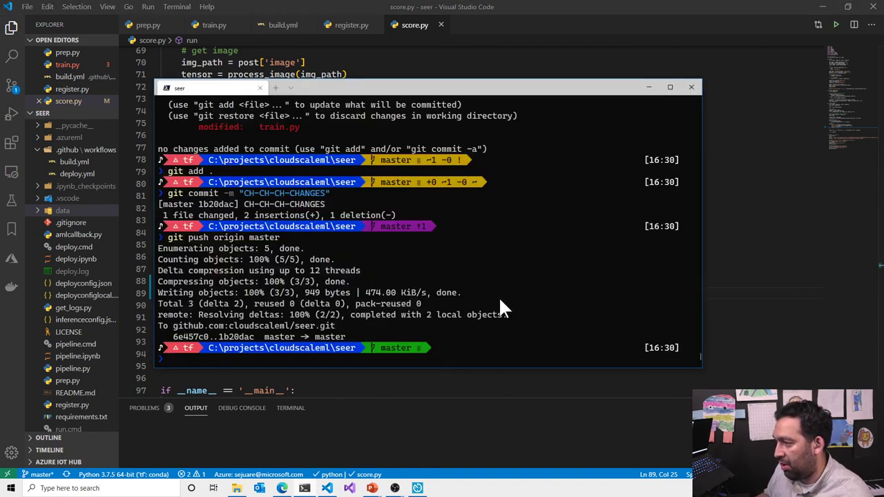
pyautogui.write('git')
pyautogui.press('BackSpace')
pyautogui.write('t status')
pyautogui.press('Return')
pyautogui.write('git ad')
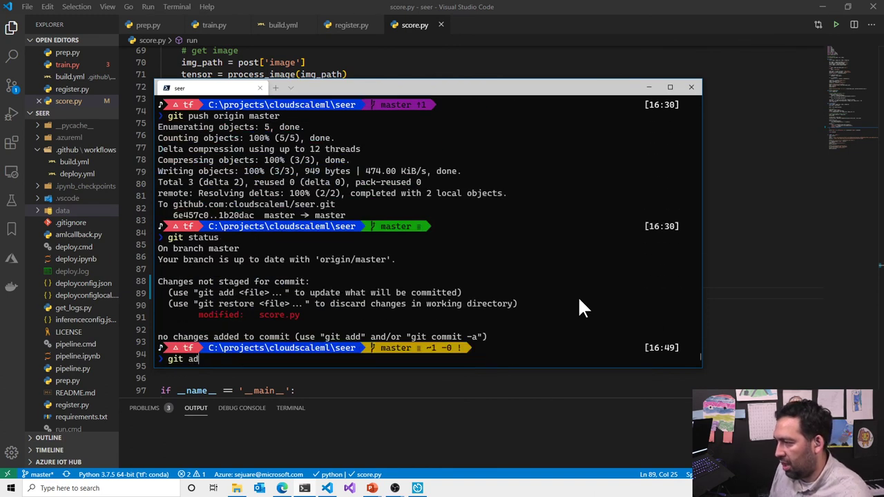
pyautogui.write('d .')
pyautogui.press('Return')
# Step: Commit the staged change with the message "added scoring output" and enter the signing key's passphrase
pyautogui.write('git comm9i')
pyautogui.press('BackSpace')
pyautogui.press('BackSpace')
pyautogui.press('BackSpace')
pyautogui.write('mit -m "added scoring output"')
pyautogui.press('Return')
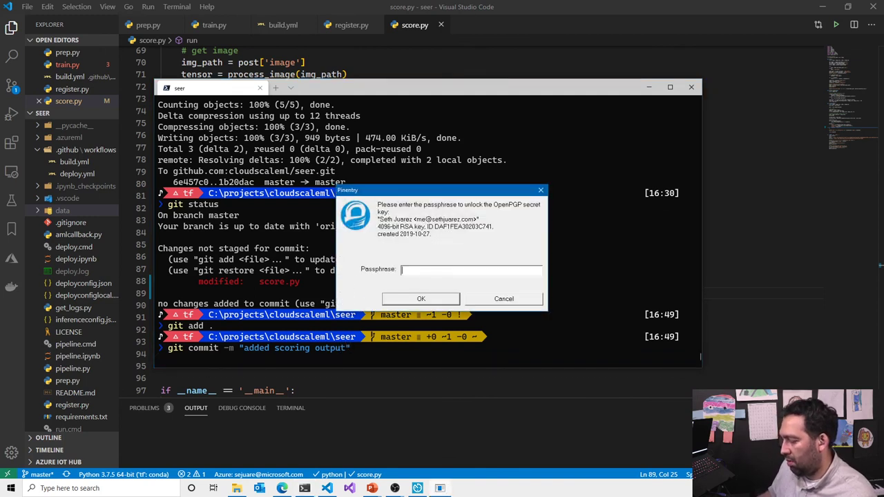
pyautogui.write('*******')
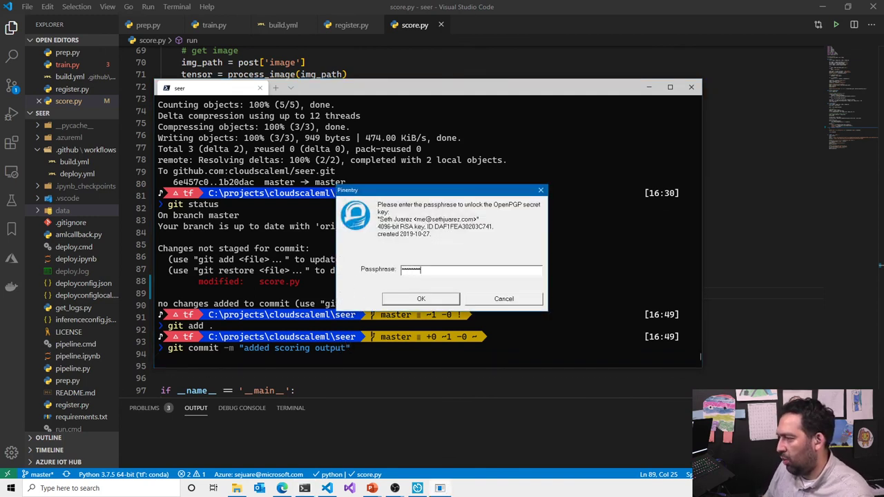
pyautogui.press('Return')
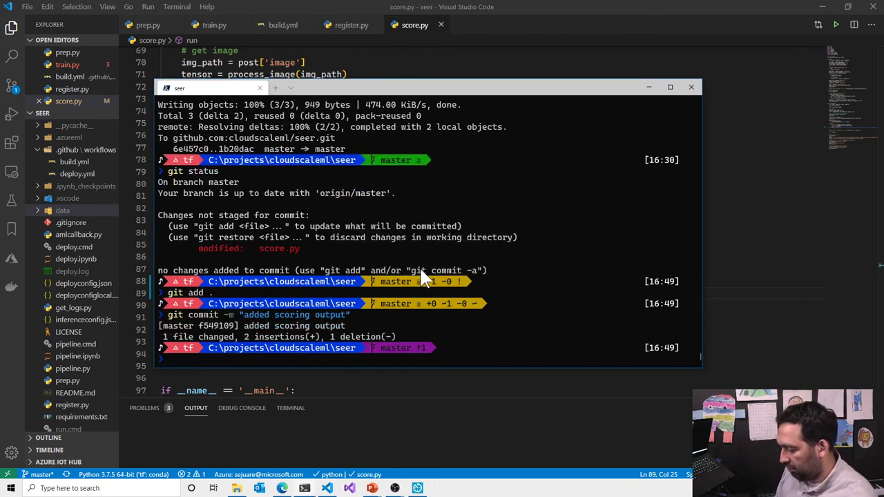
# Step: Push the commit to origin master
pyautogui.write('git push origin')
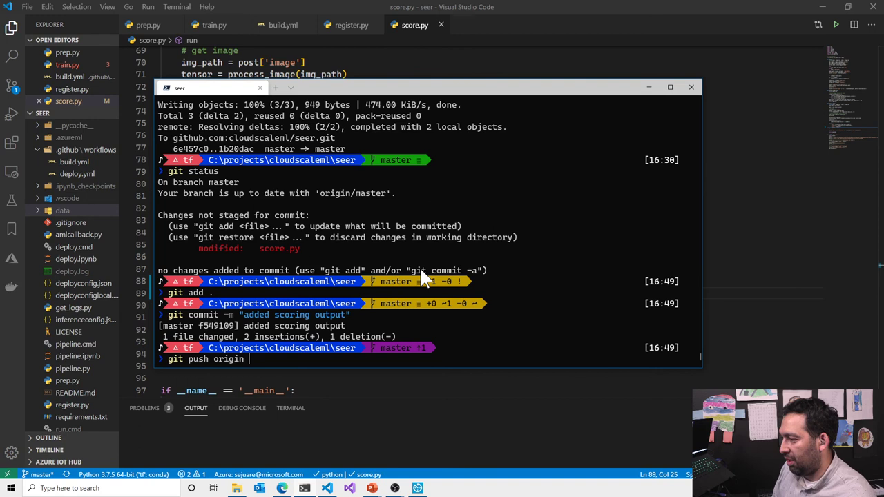
pyautogui.write(' master')
pyautogui.press('Return')
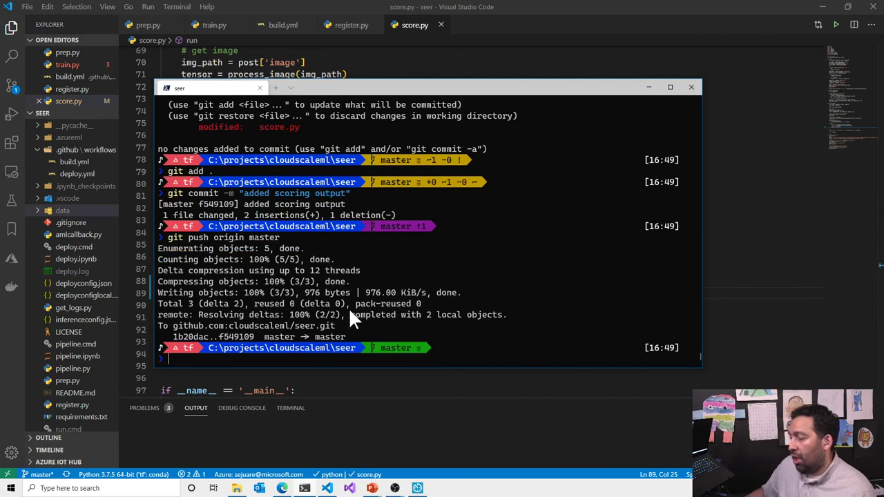
# Step: Switch to Azure Machine Learning studio in Edge and open Run 168 from the list of pipeline runs
pyautogui.click(282, 488)
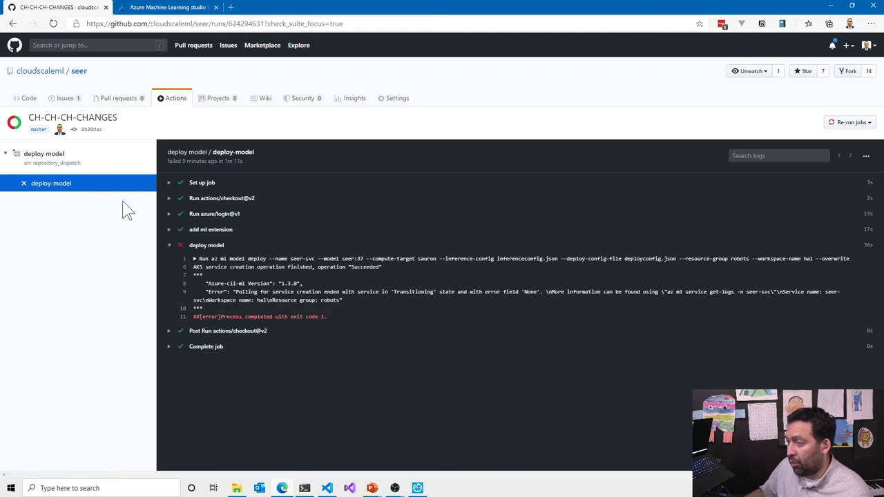
pyautogui.click(327, 488)
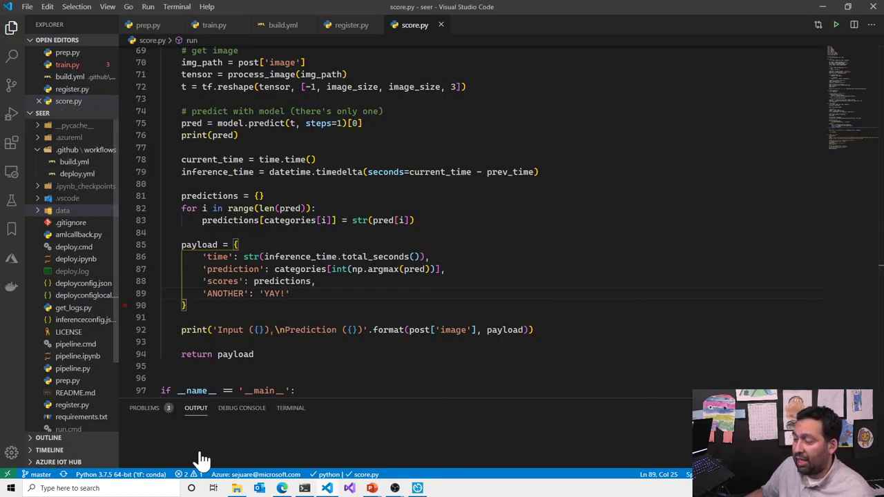
pyautogui.click(281, 487)
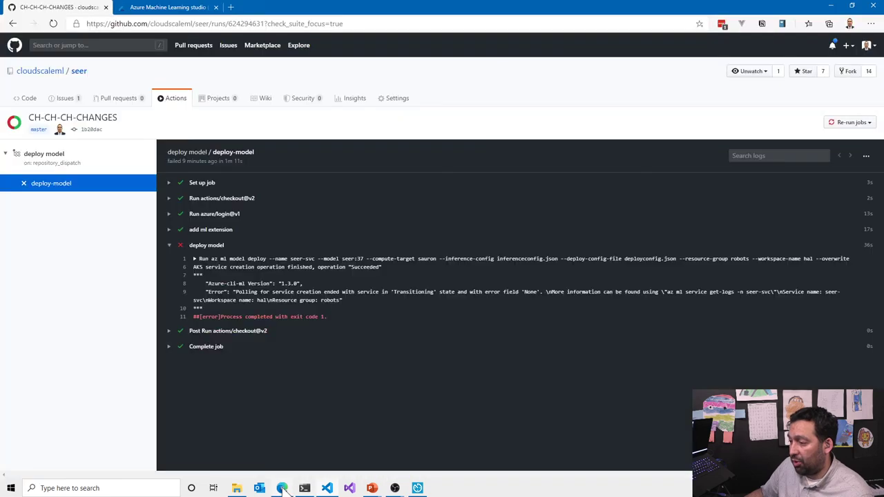
pyautogui.click(145, 8)
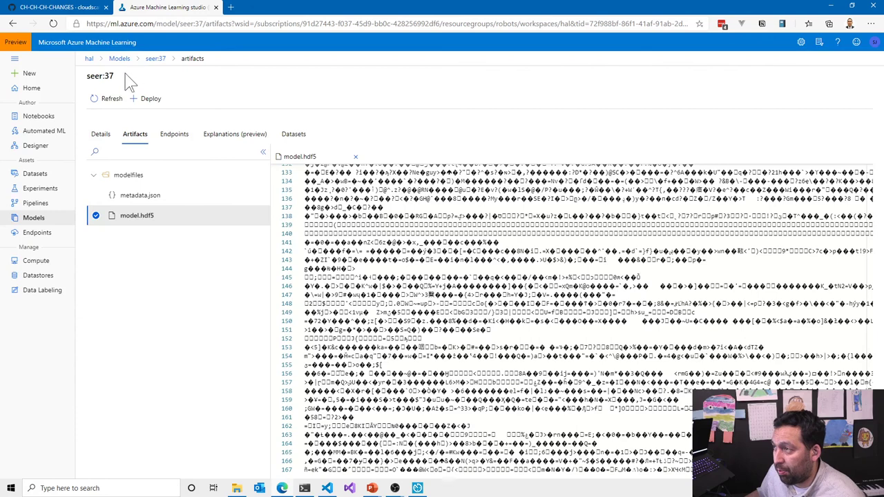
pyautogui.click(43, 203)
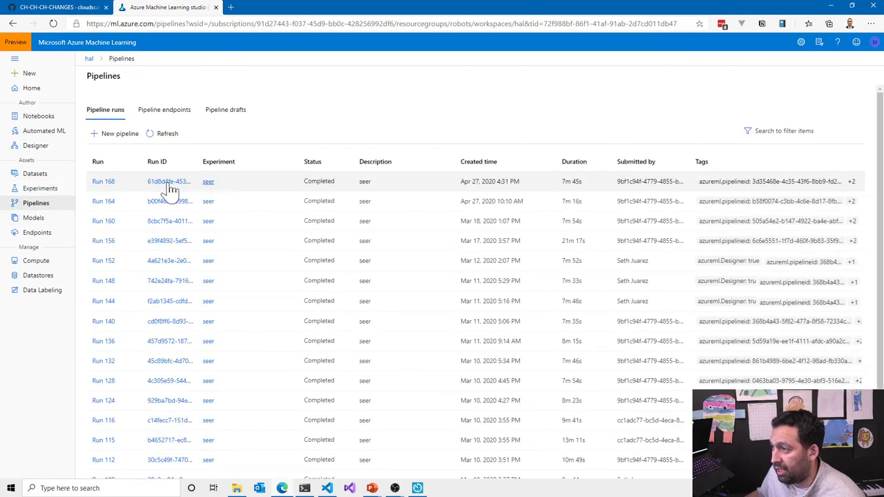
pyautogui.click(168, 184)
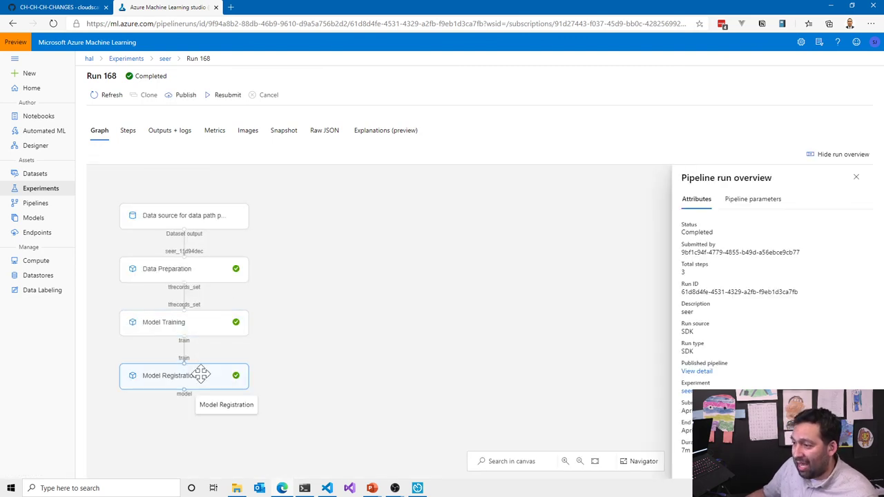
# Step: Examine the Model Registration step's driver log, marking its input arguments and best-model scores, and open the list of registered models
pyautogui.click(200, 374)
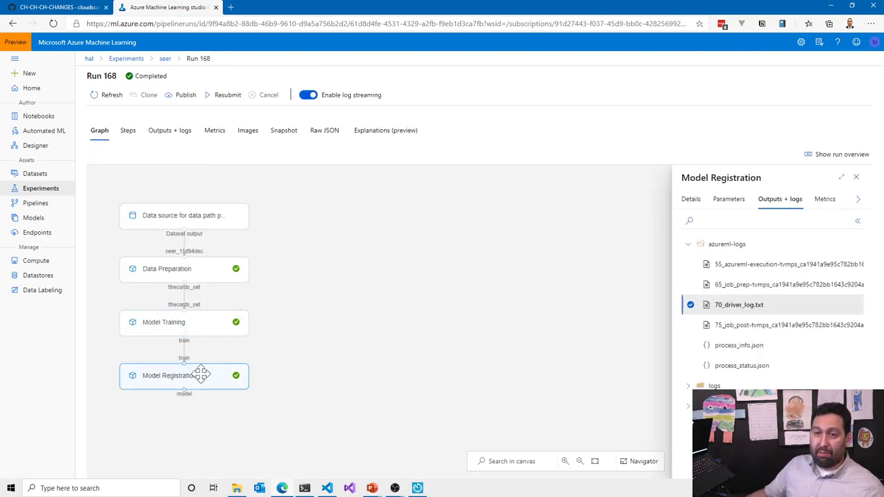
pyautogui.doubleClick(200, 374)
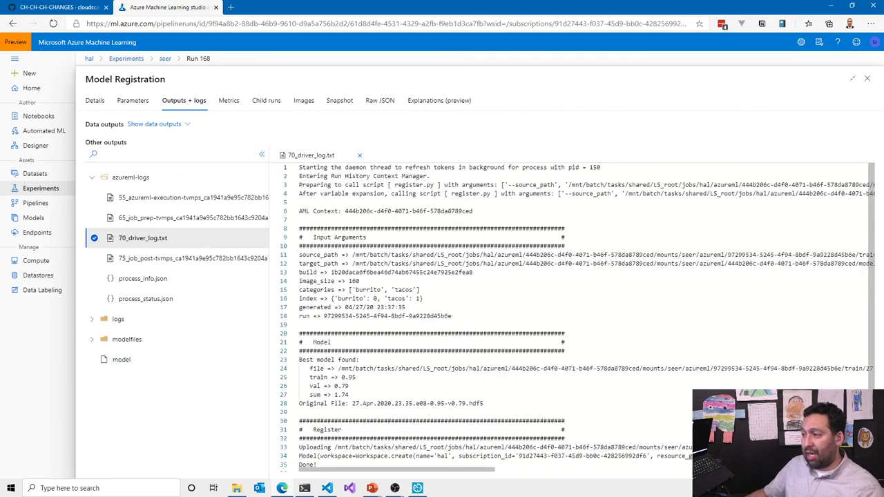
pyautogui.moveTo(483, 333); pyautogui.dragTo(299, 289)
pyautogui.moveTo(316, 393); pyautogui.dragTo(300, 375)
pyautogui.click(29, 219)
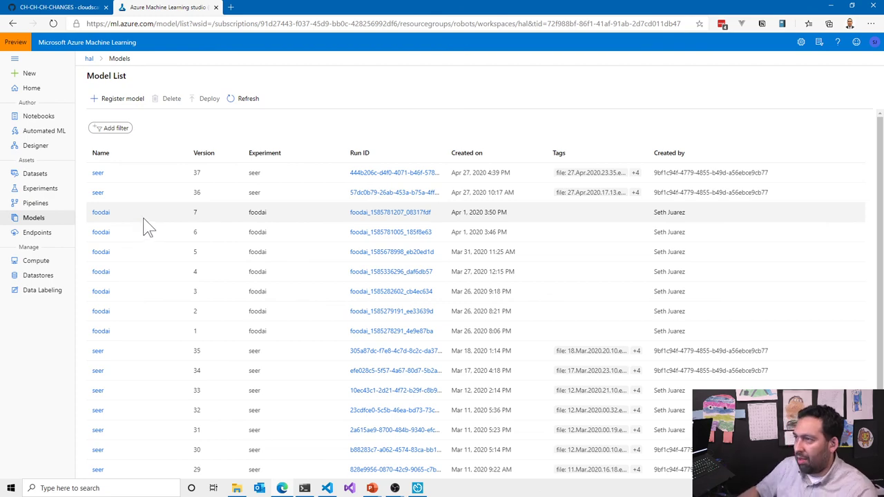
# Step: Bring up the Azure portal window with the robots resource group, maximize it, and open the hal workspace's event subscriptions
pyautogui.click(230, 7)
pyautogui.moveTo(258, 7); pyautogui.dragTo(0, 69)
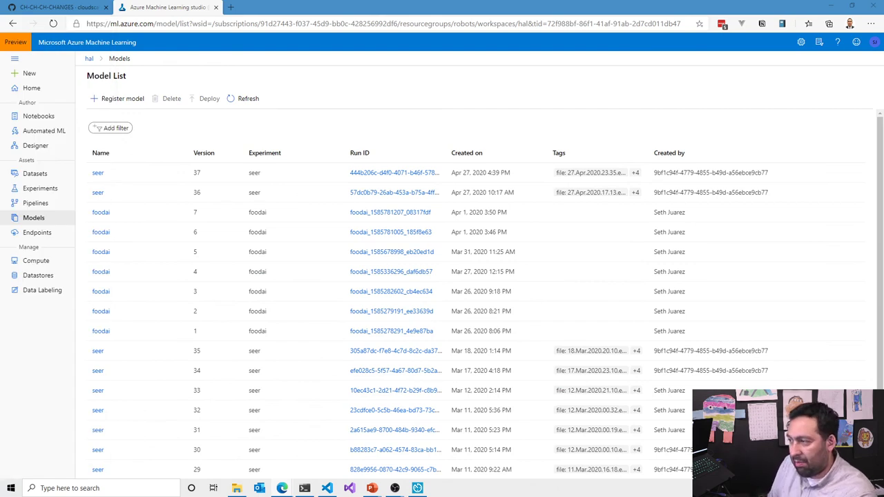
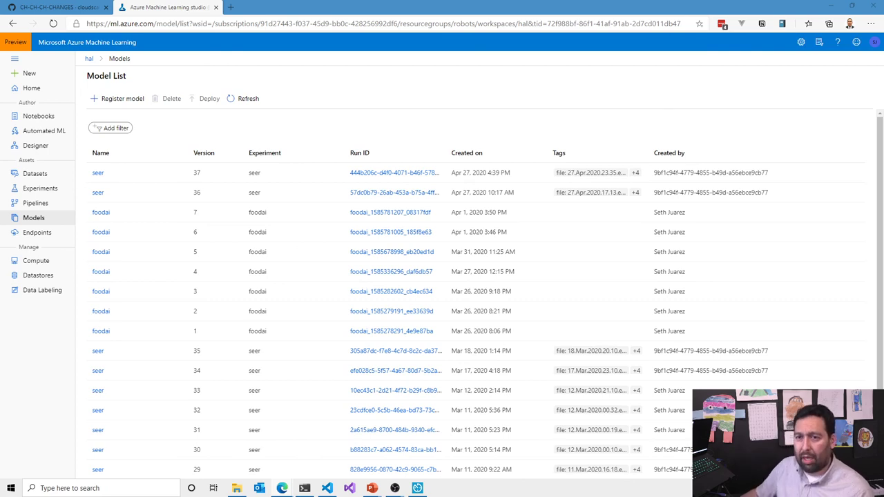
pyautogui.moveTo(0, 186); pyautogui.dragTo(560, 383)
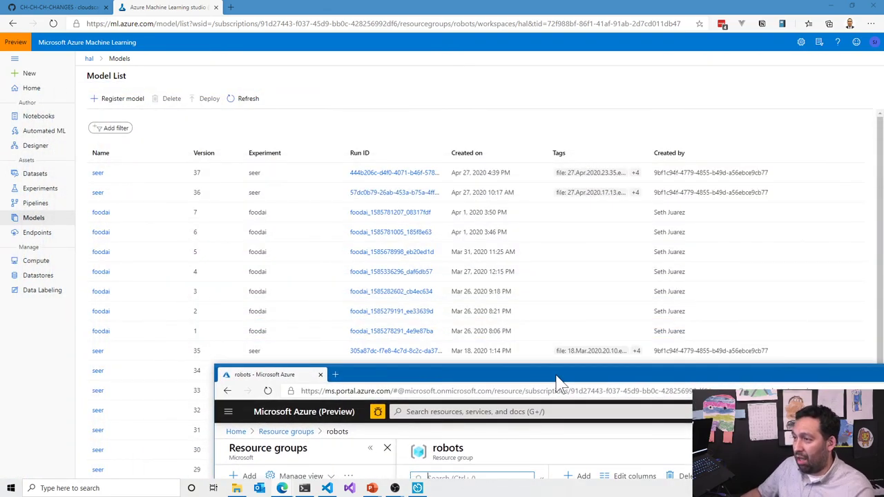
pyautogui.doubleClick(559, 383)
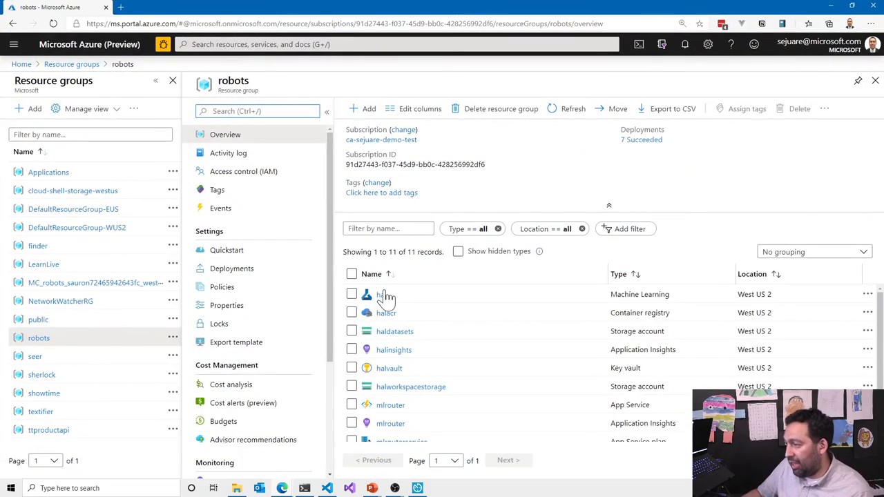
pyautogui.scroll(-1, 435, 314)
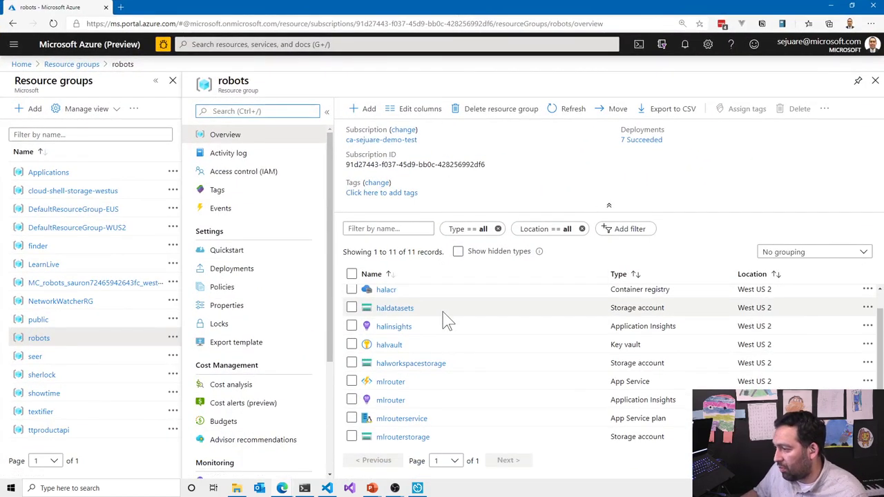
pyautogui.scroll(-1, 435, 316)
pyautogui.scroll(2, 408, 312)
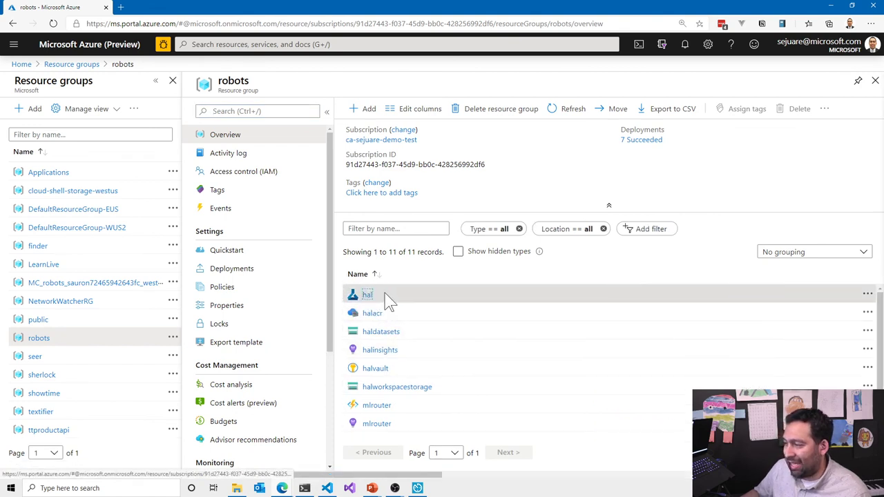
pyautogui.click(384, 299)
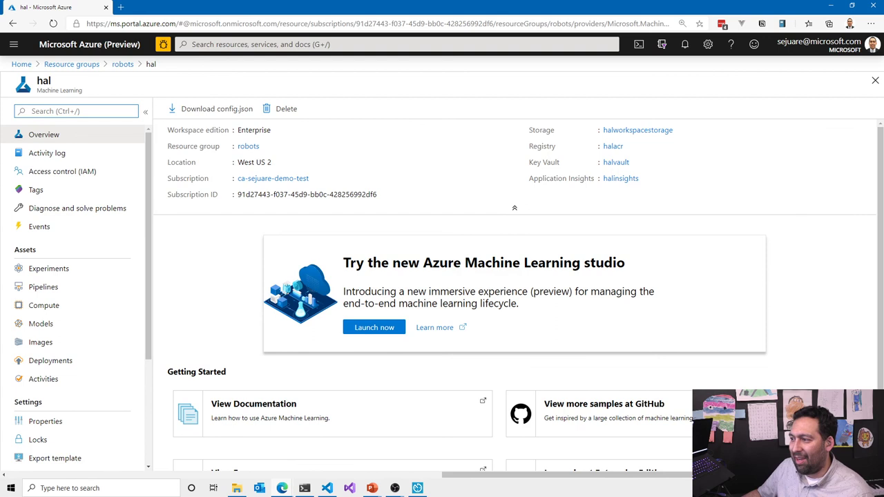
pyautogui.click(72, 235)
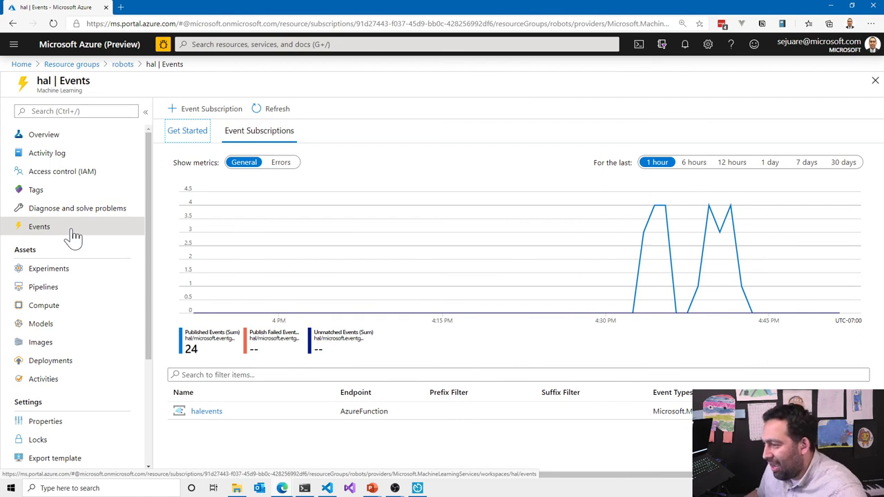
# Step: Start a new event subscription for the hal workspace and name it sdlkcsdlkjsdkljsdl
pyautogui.click(204, 112)
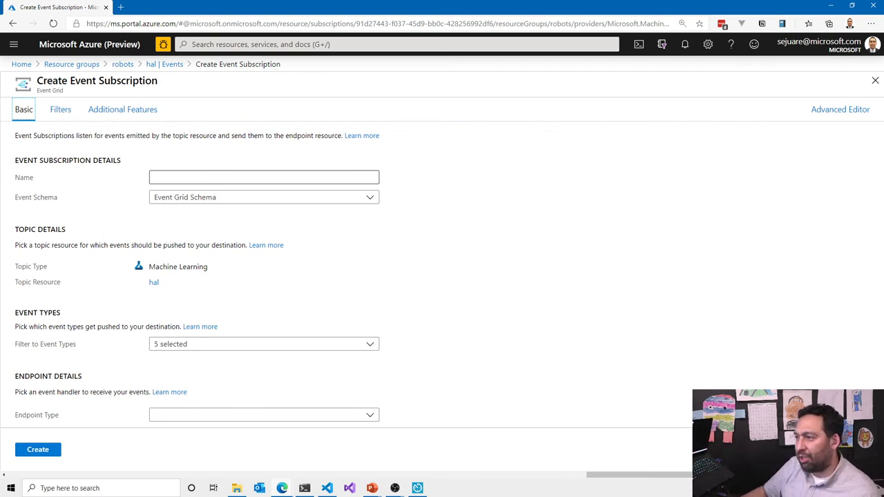
pyautogui.click(263, 178)
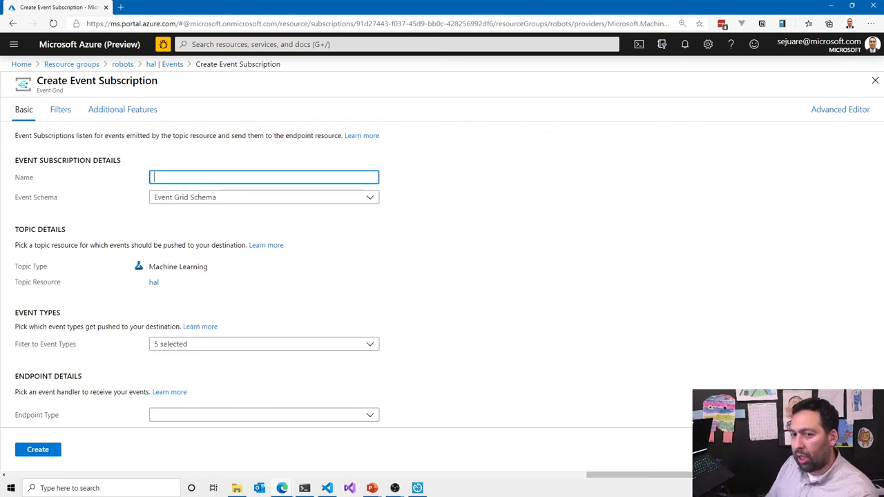
pyautogui.write('osdfivjh dfoivh dsfiovuhsd foviuh')
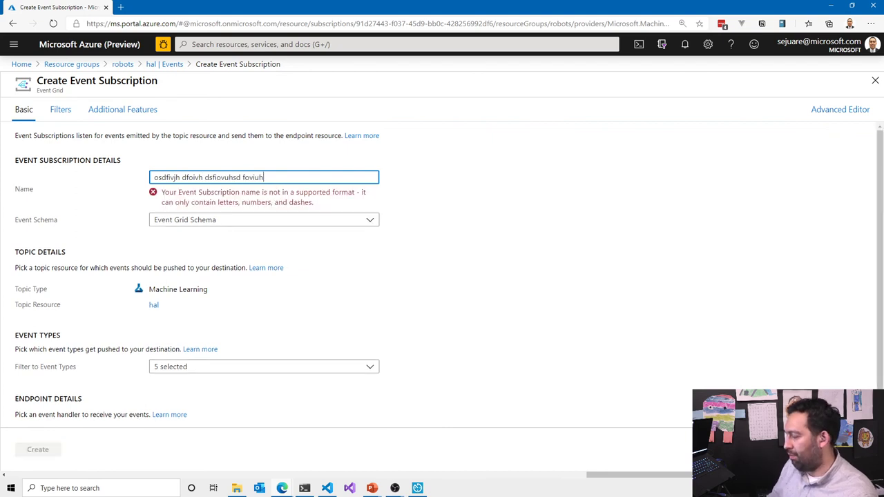
pyautogui.hotkey('ctrl', 'a')
pyautogui.write('sdlkcsdlkjsdl')
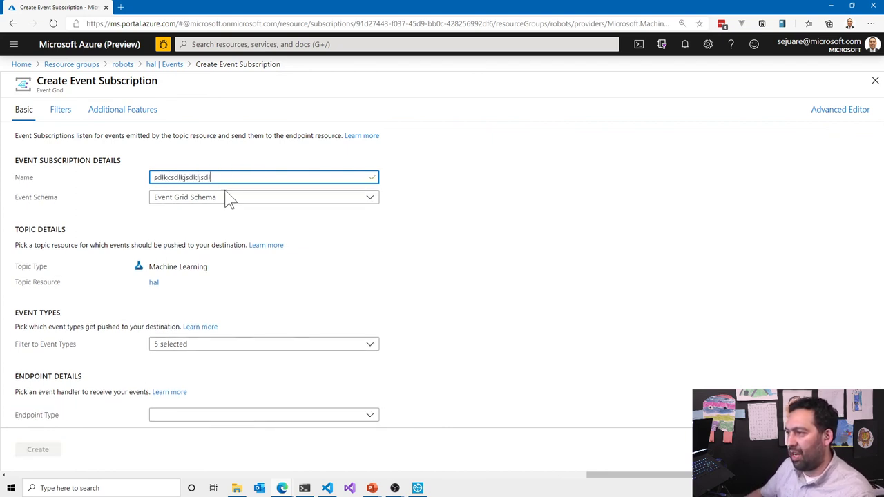
# Step: Check the event schema field and the filterable event types offered for the new event subscription
pyautogui.click(262, 202)
pyautogui.click(263, 209)
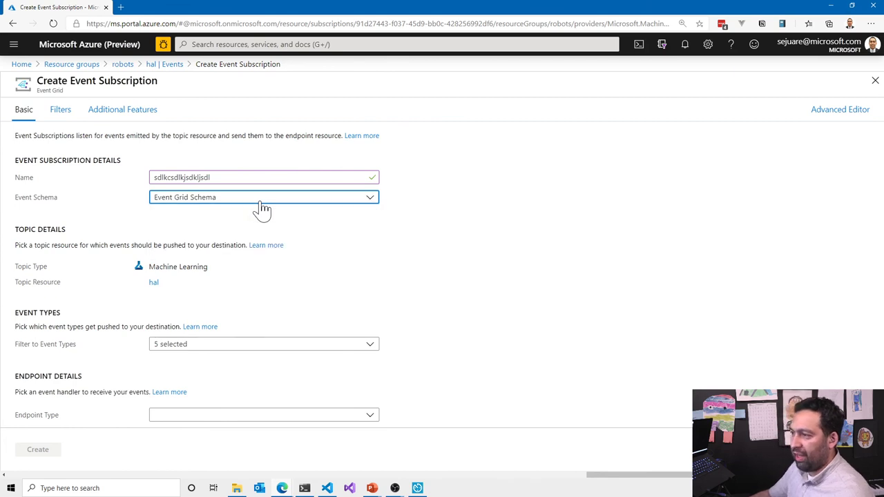
pyautogui.click(379, 354)
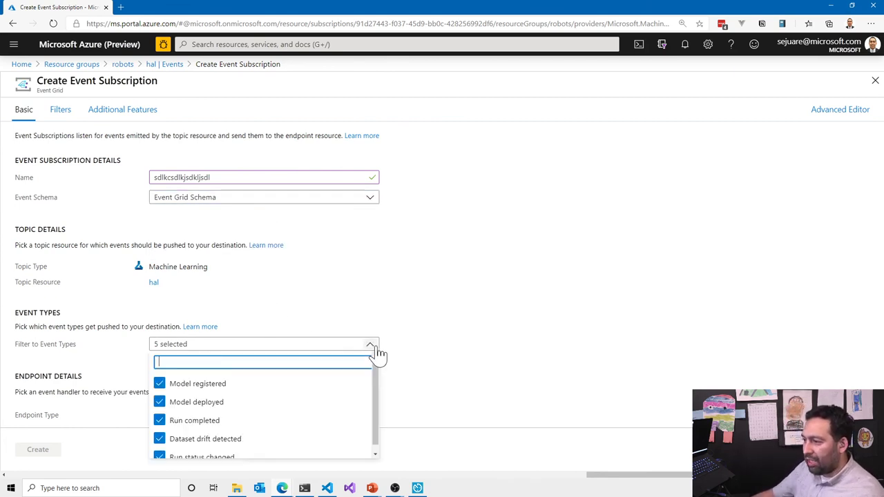
pyautogui.click(508, 341)
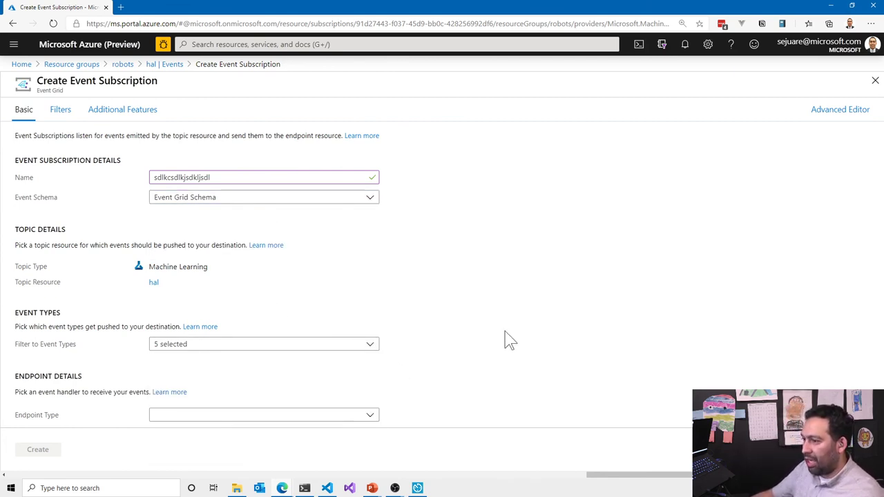
pyautogui.click(371, 347)
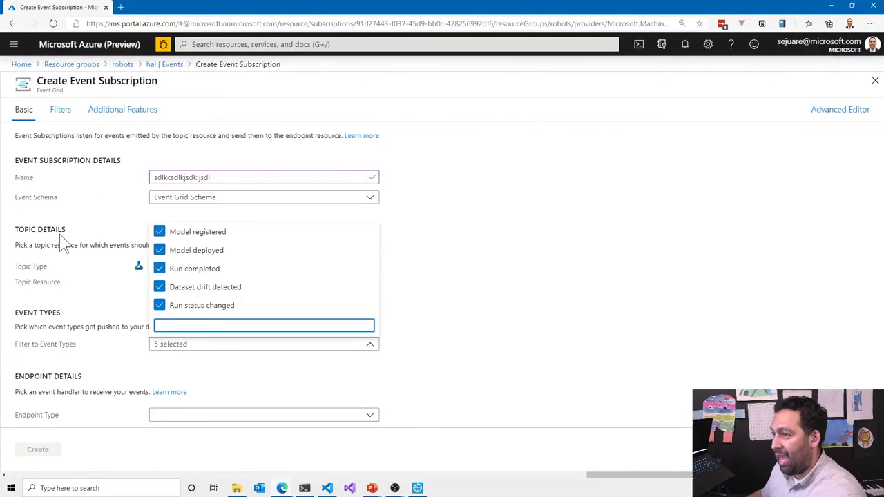
# Step: Leave the new subscription form, open the existing halevents subscription and follow its endpoint link to Function Apps before going back
pyautogui.click(165, 65)
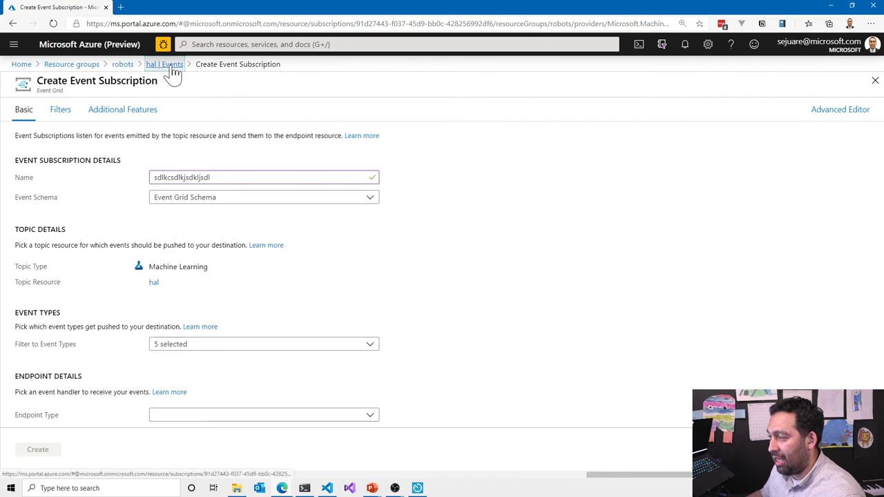
pyautogui.click(209, 414)
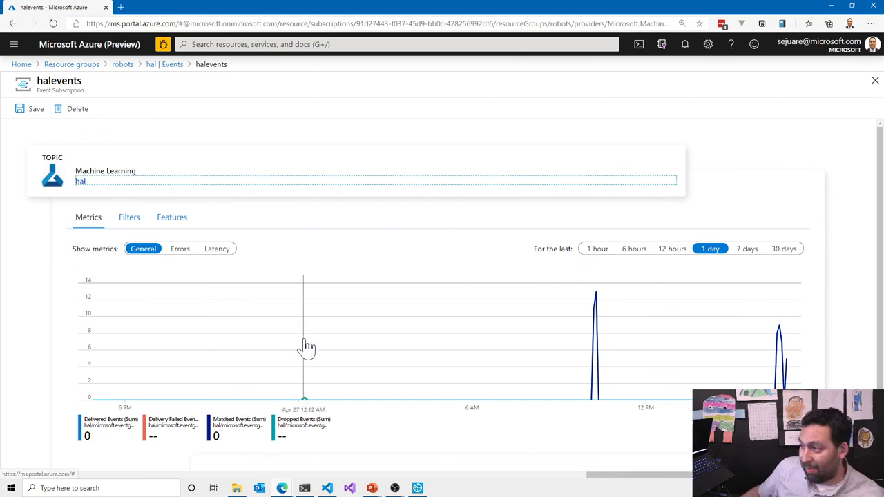
pyautogui.scroll(-1, 304, 327)
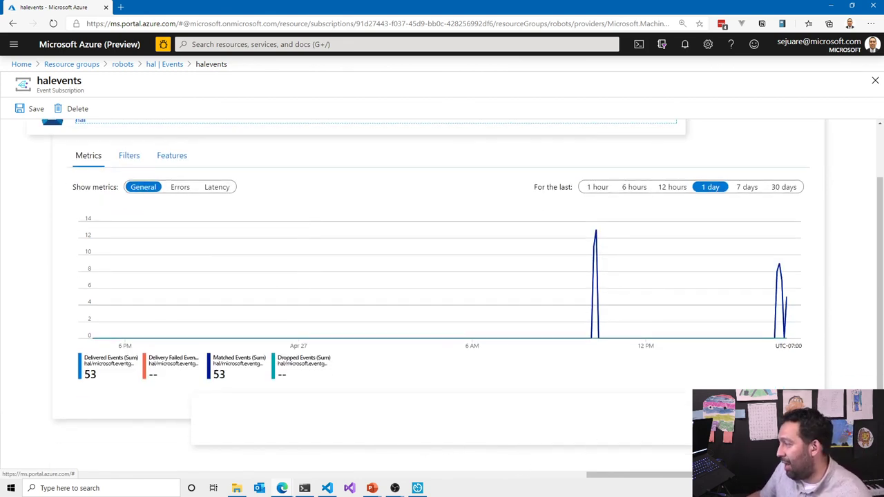
pyautogui.click(448, 429)
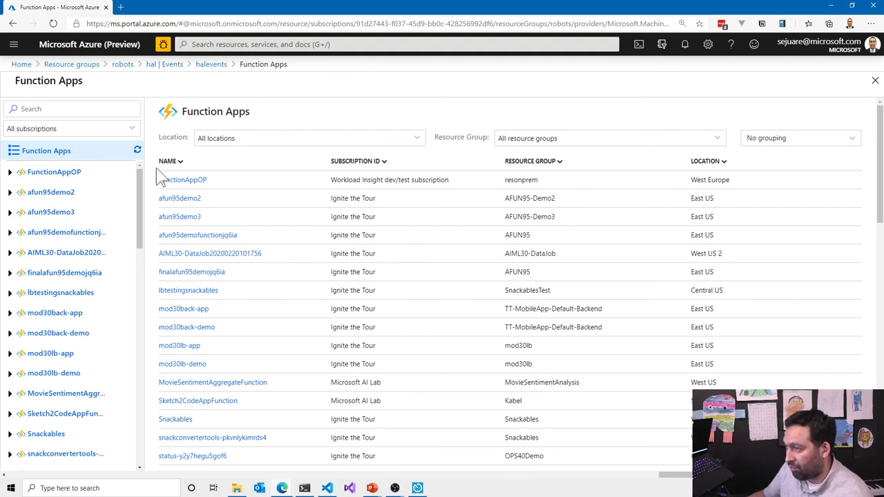
pyautogui.click(12, 23)
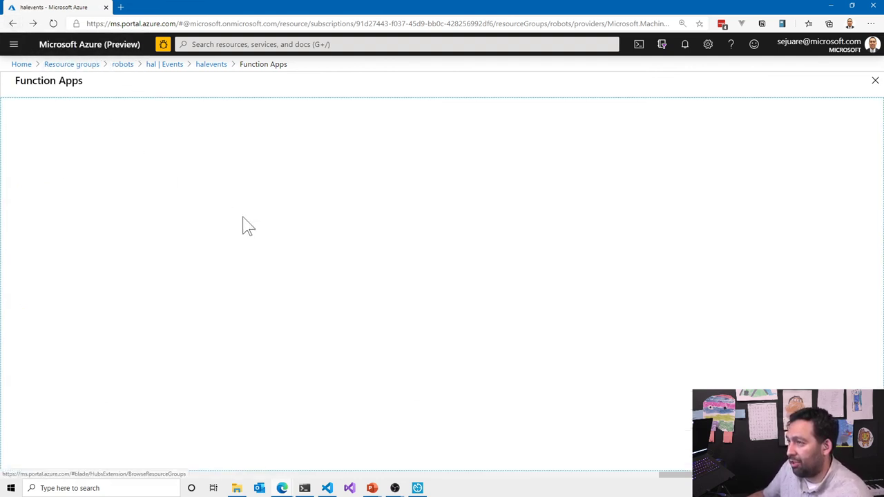
# Step: Switch to the terminal, move up to the cloudscaleml folder and list its contents
pyautogui.click(305, 488)
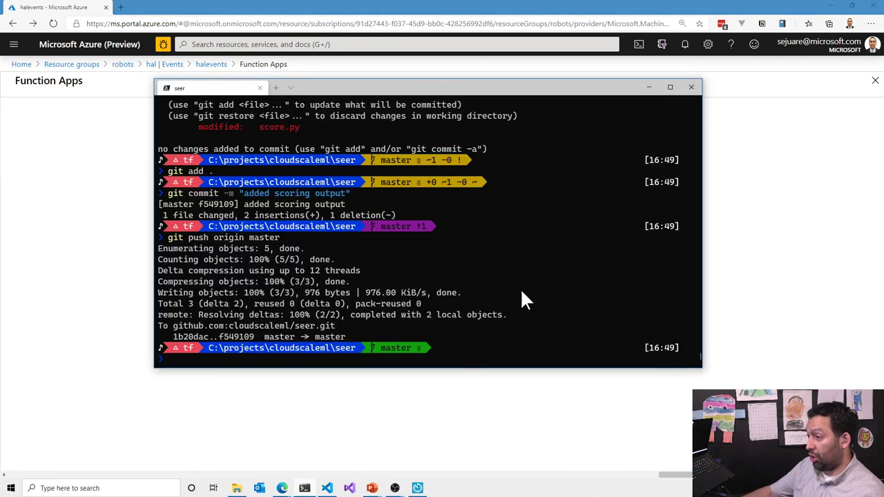
pyautogui.write('cd ..')
pyautogui.press('Return')
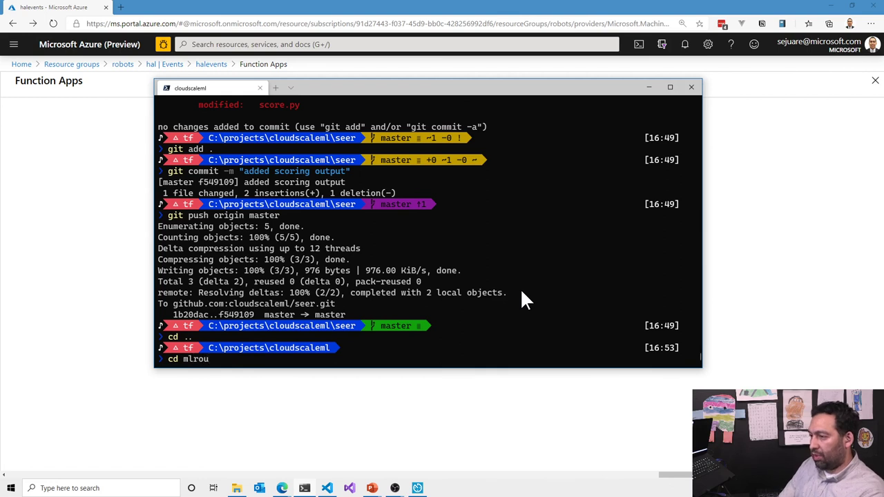
pyautogui.press('BackSpace')
pyautogui.press('BackSpace')
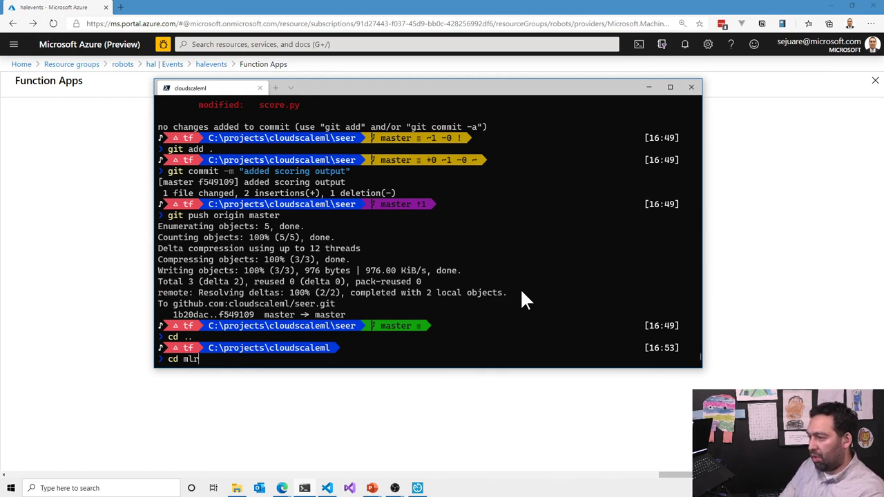
pyautogui.write('ls')
pyautogui.press('Return')
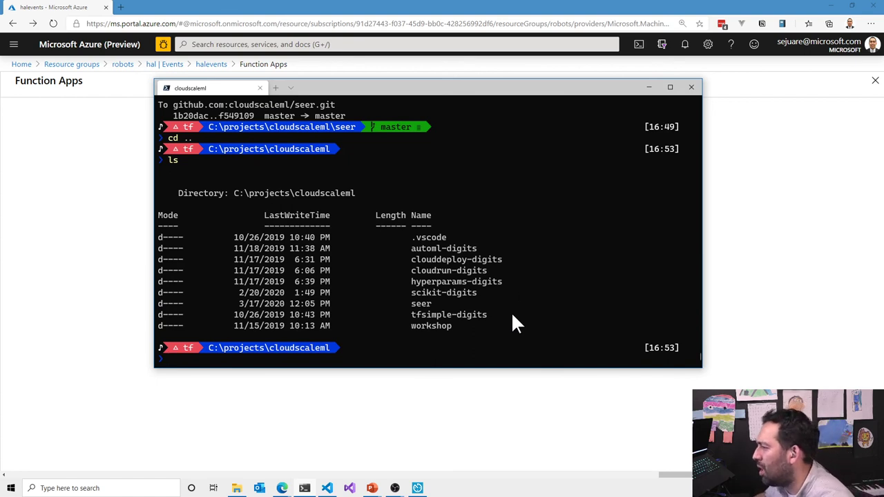
# Step: Move the halevents portal tab into the browser window that holds the GitHub and Azure Machine Learning studio tabs
pyautogui.click(118, 7)
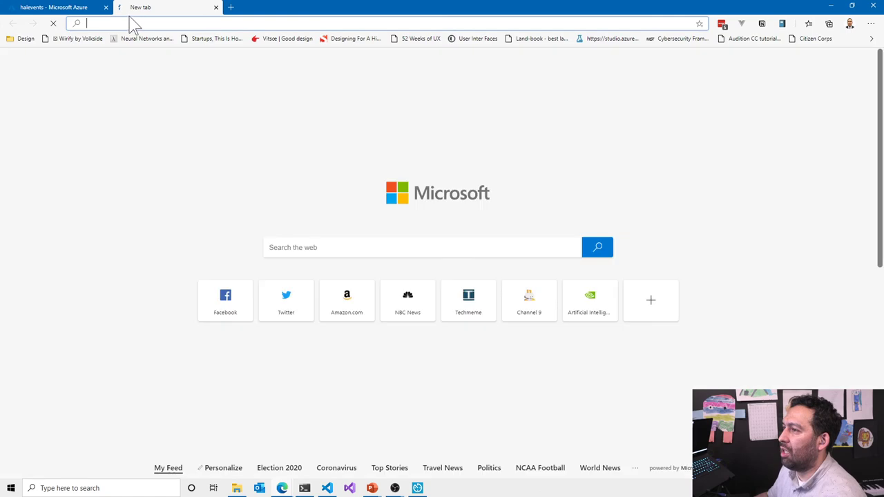
pyautogui.hotkey('ctrl', 'w')
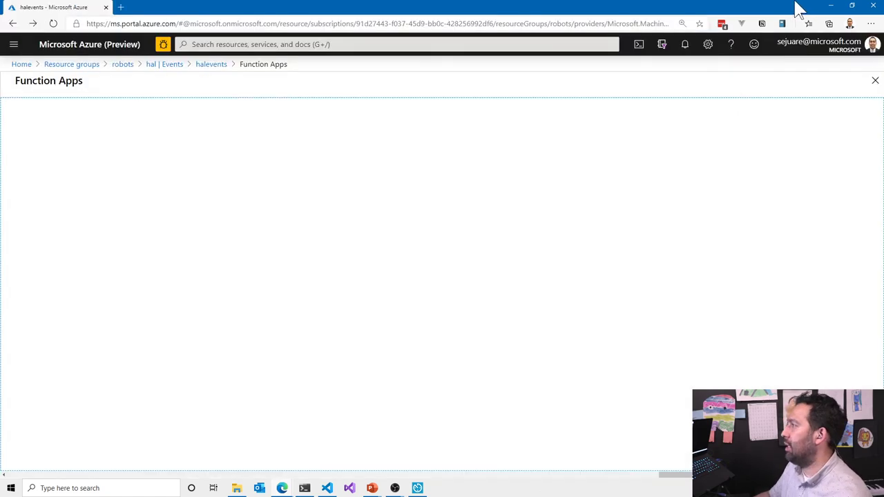
pyautogui.moveTo(60, 8); pyautogui.dragTo(237, 22)
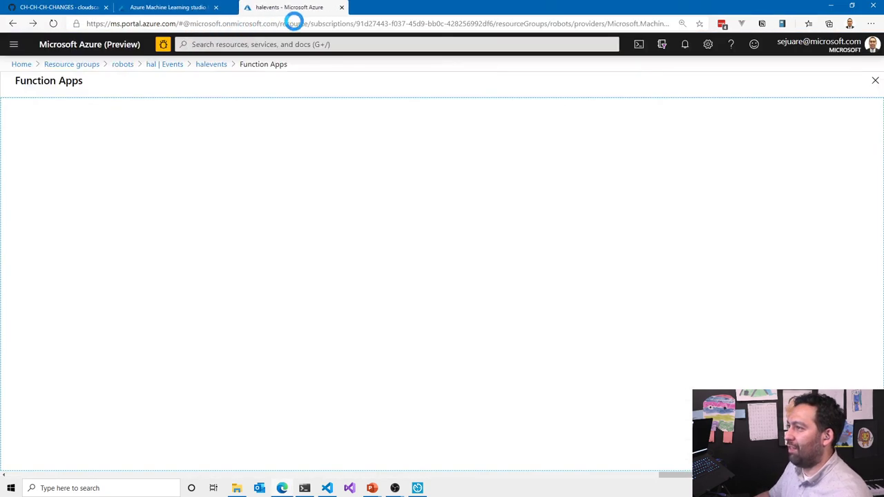
# Step: On GitHub, go to the cloudscaleml organization and open func.py in the mlrouter repository's router folder
pyautogui.click(75, 10)
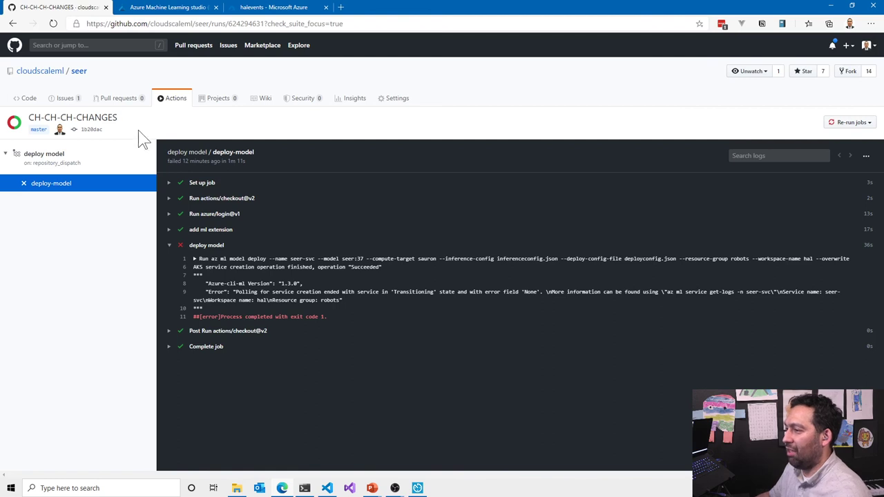
pyautogui.click(25, 100)
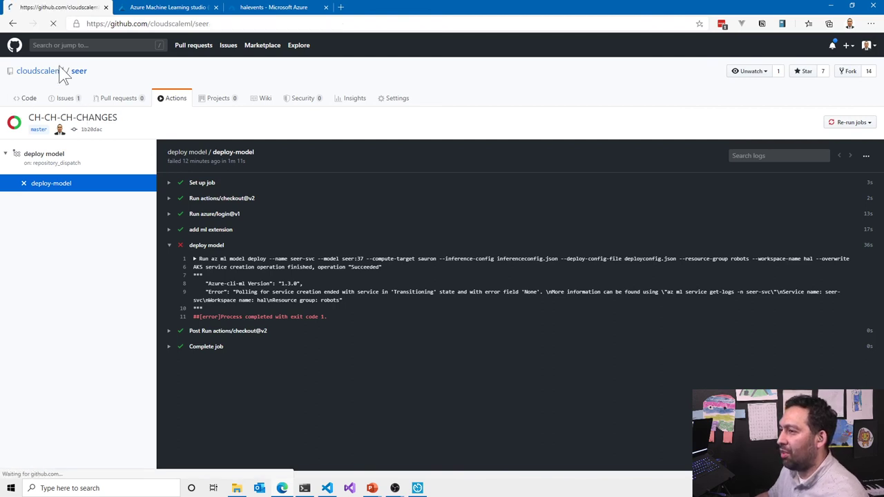
pyautogui.click(267, 74)
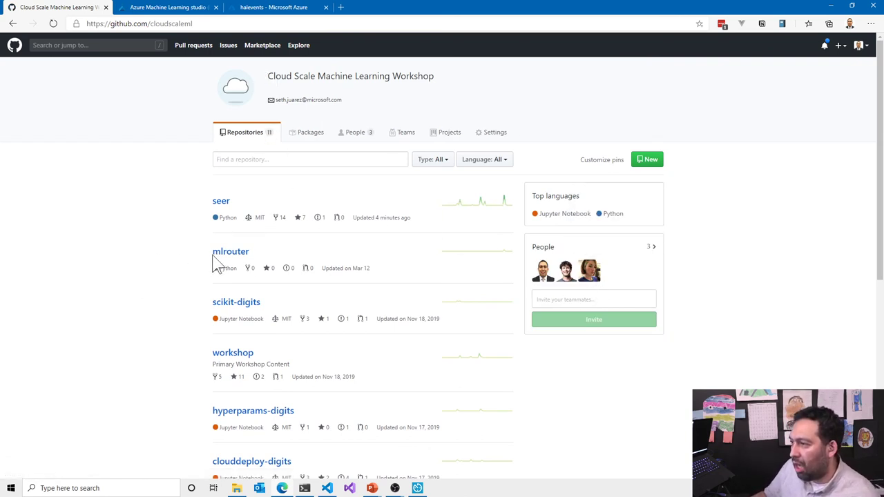
pyautogui.click(248, 256)
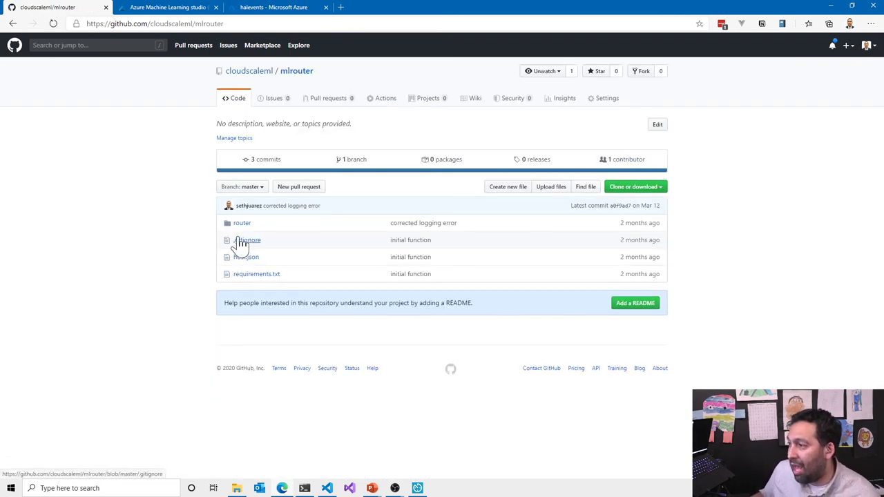
pyautogui.click(243, 228)
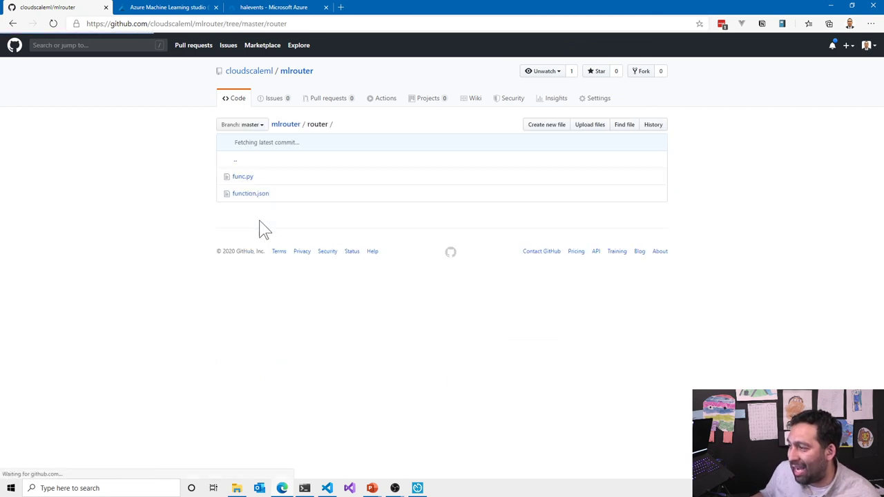
pyautogui.click(243, 182)
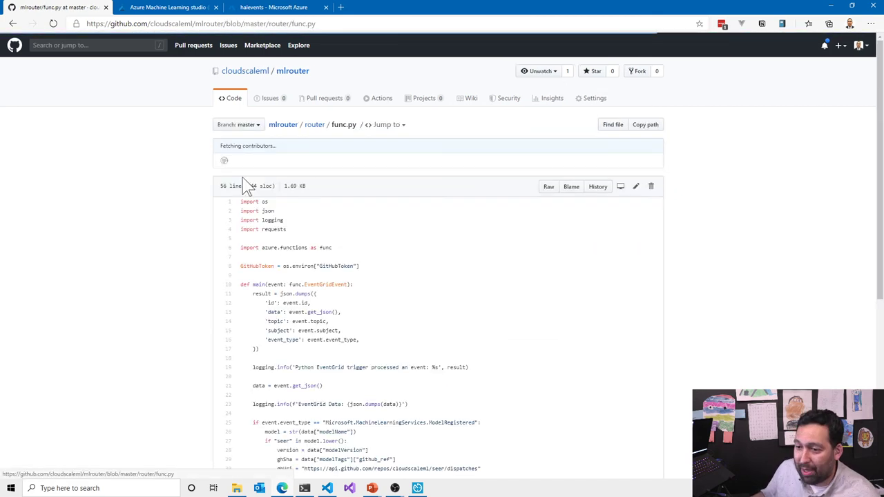
# Step: Review the ModelRegistered event handling in func.py and highlight the ghUri line with the seer dispatches URL
pyautogui.scroll(-1, 373, 296)
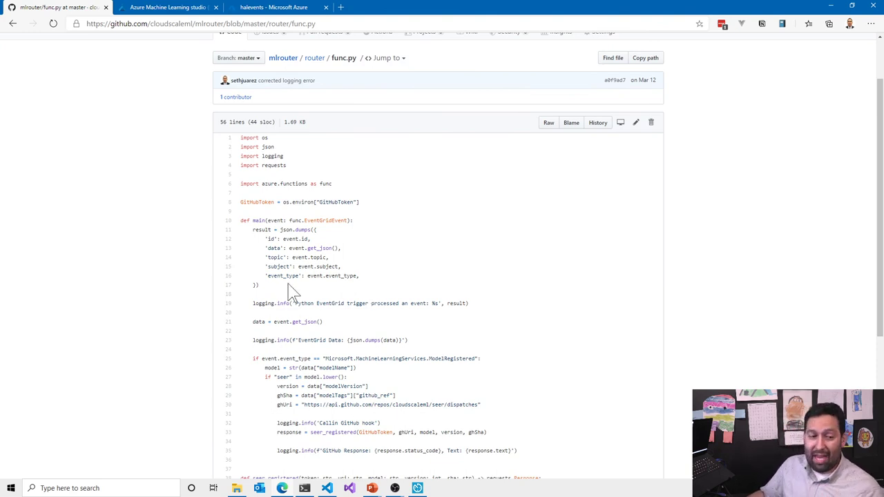
pyautogui.scroll(-1, 294, 293)
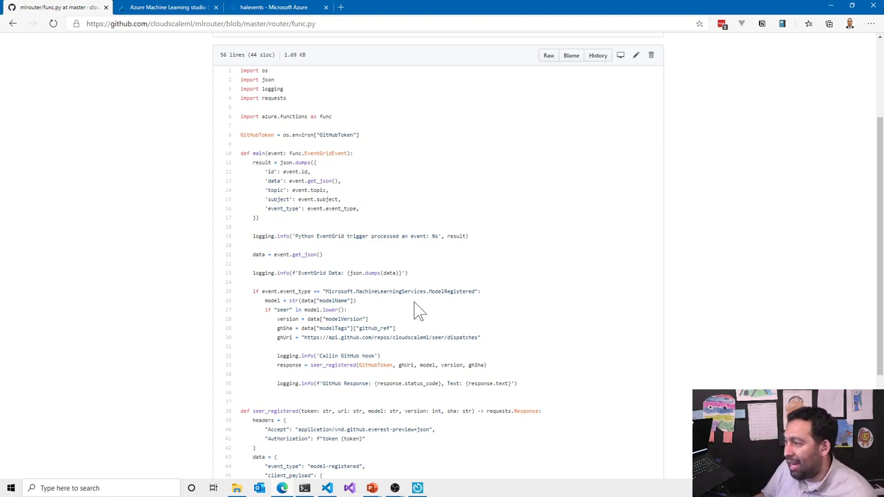
pyautogui.scroll(-1, 420, 311)
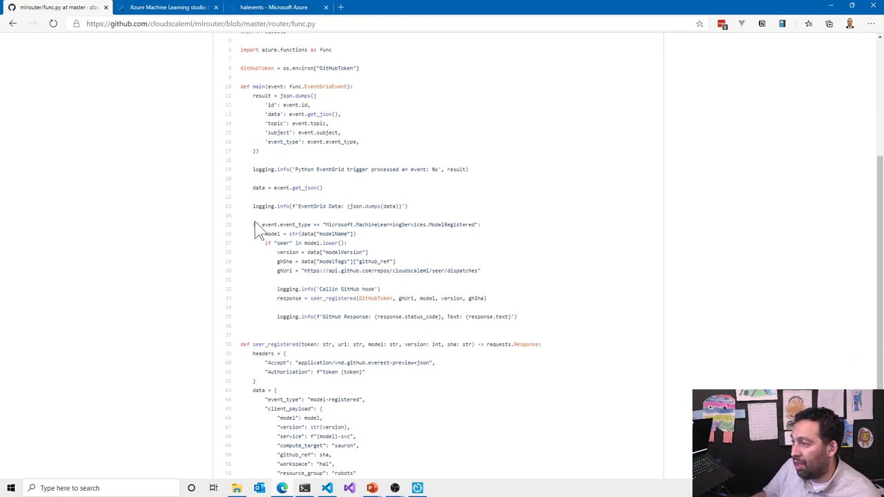
pyautogui.moveTo(276, 271); pyautogui.dragTo(480, 270)
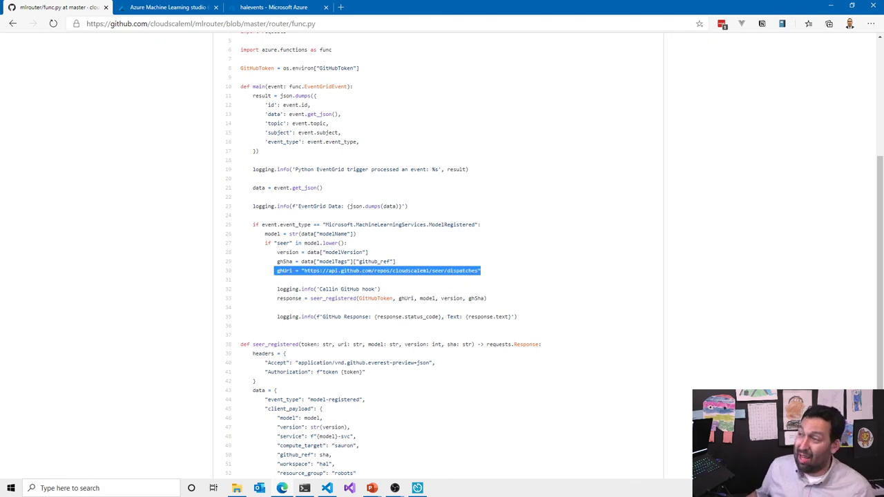
# Step: Switch to Visual Studio Code and open the deploy.yml workflow file to show its repository_dispatch trigger
pyautogui.click(328, 488)
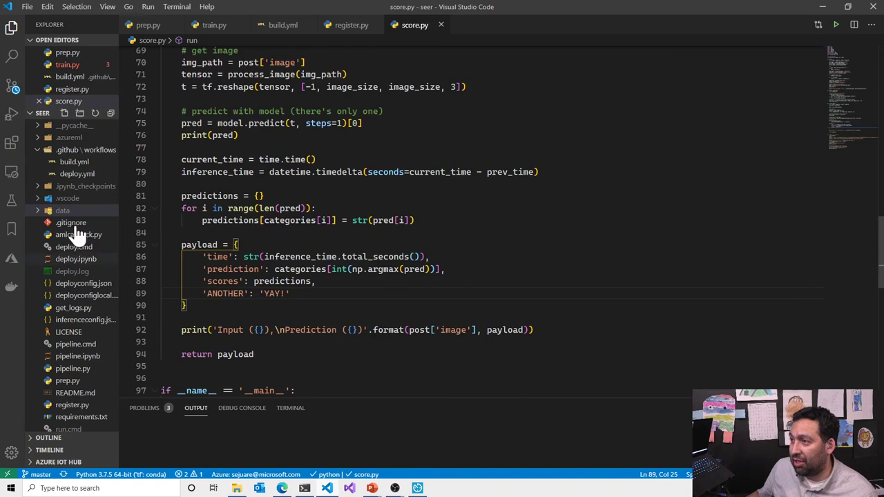
pyautogui.click(77, 174)
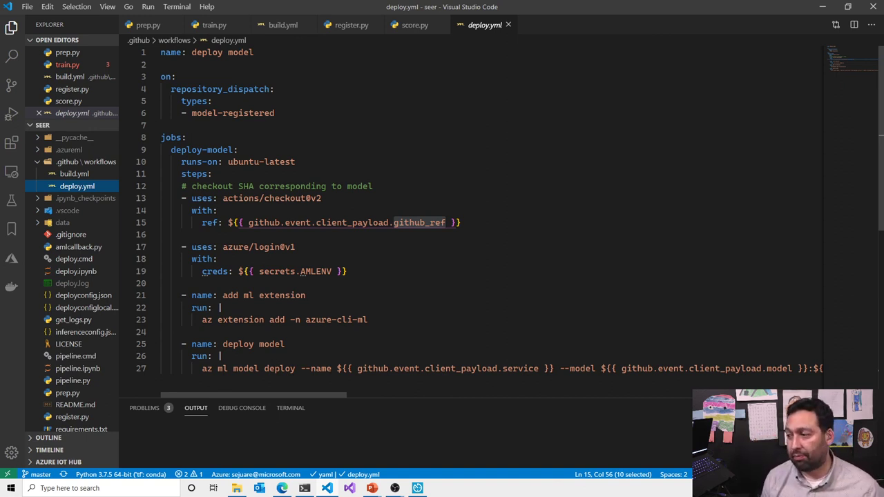
# Step: Return to the Azure portal in Edge and go back to the halevents event subscription
pyautogui.hotkey('alt', 'Tab')
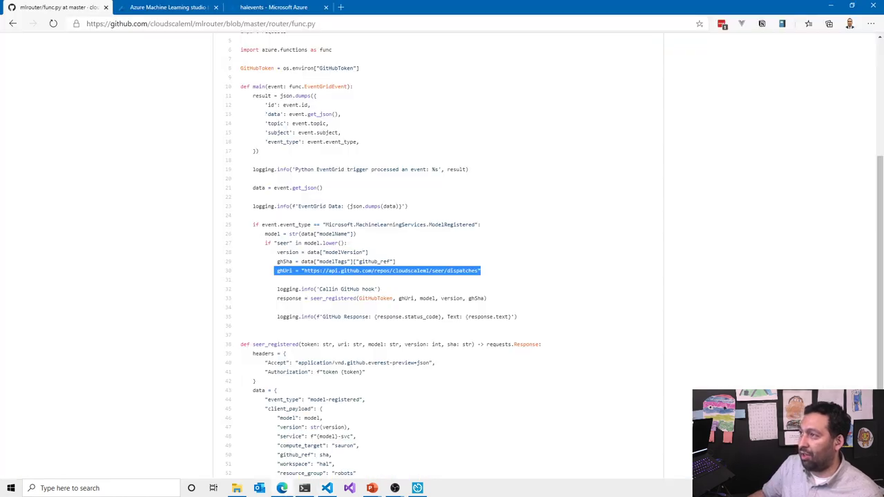
pyautogui.click(278, 7)
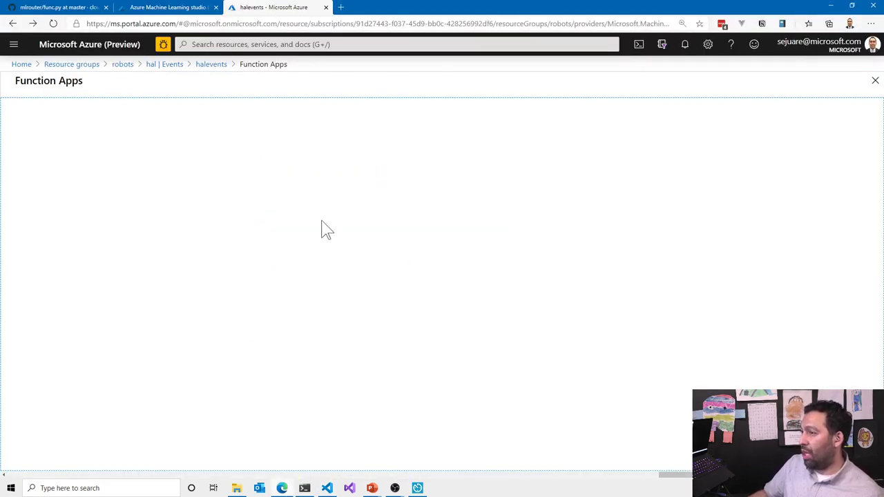
pyautogui.click(210, 64)
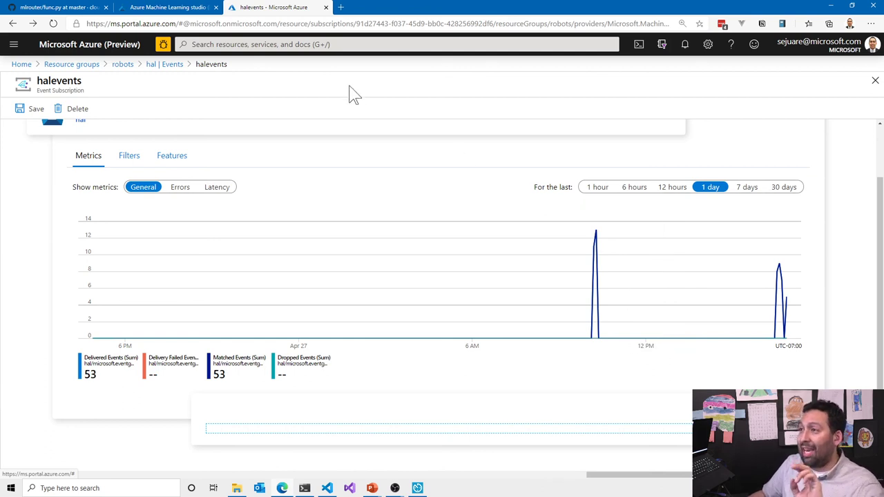
# Step: Go back to func.py on GitHub, clear the highlighted line and look through the event routing code again
pyautogui.click(66, 7)
pyautogui.click(426, 258)
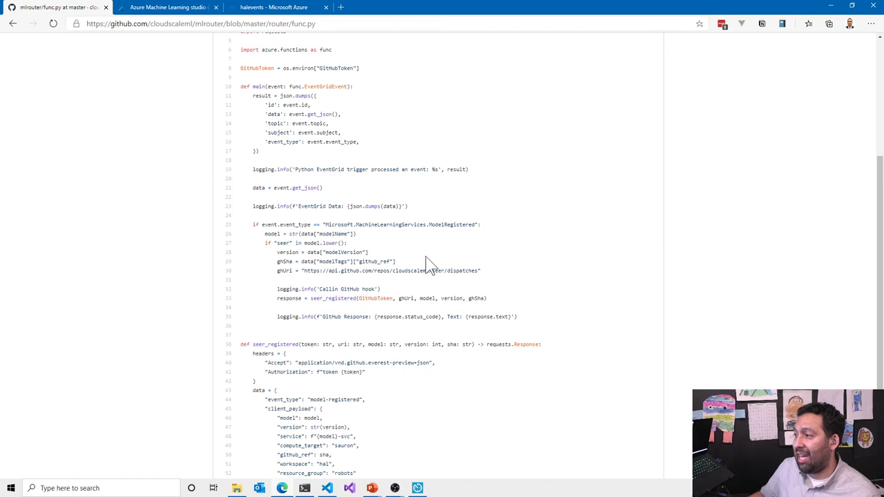
pyautogui.scroll(1, 426, 256)
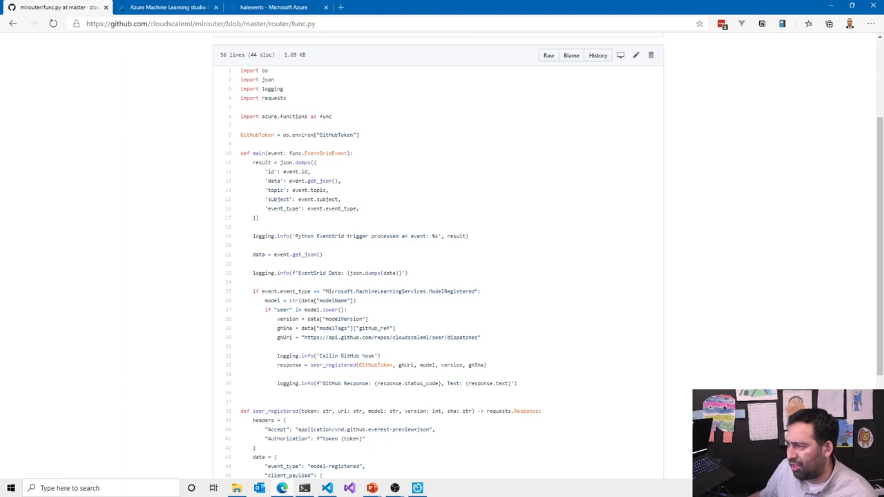
pyautogui.scroll(-1, 439, 255)
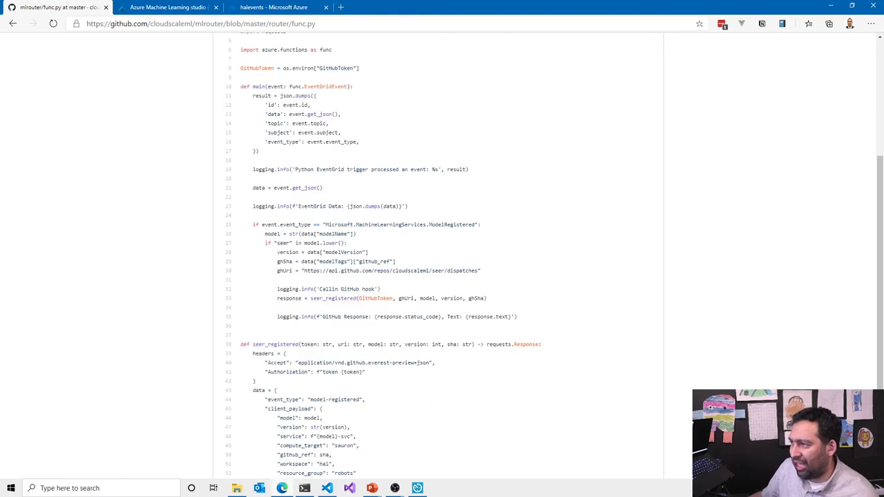
pyautogui.scroll(3, 285, 193)
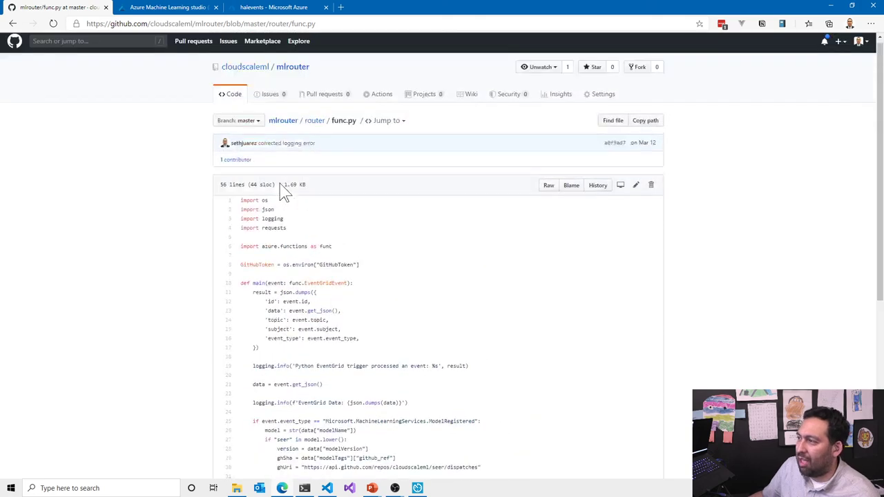
# Step: Review func.py from its imports to the ModelRegistered branch, highlighting the "seer" model check and the ghUri line
pyautogui.scroll(1, 285, 193)
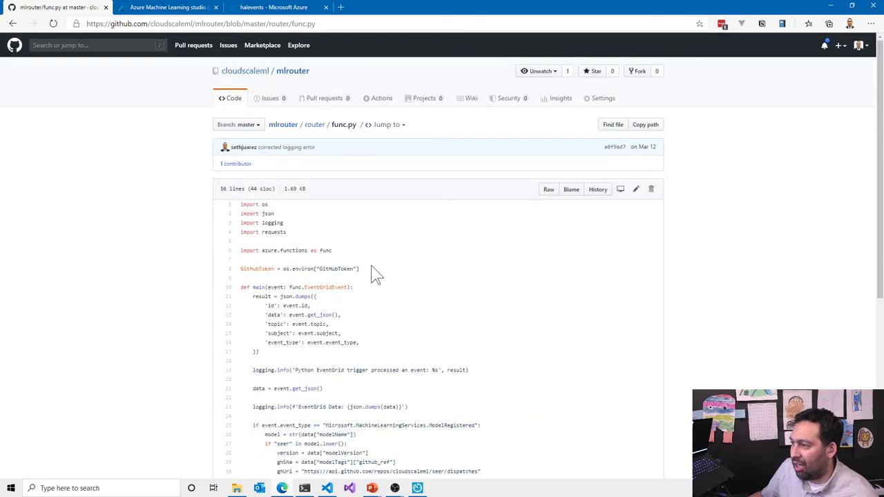
pyautogui.scroll(-2, 387, 266)
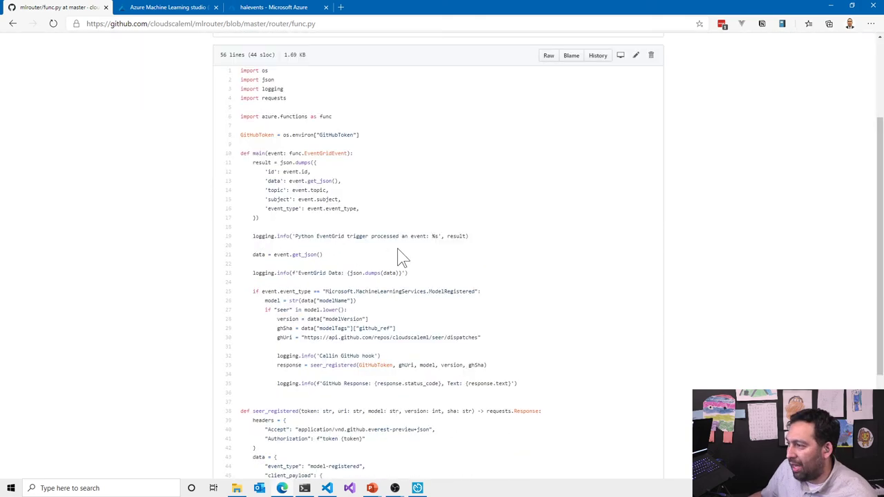
pyautogui.scroll(-1, 400, 257)
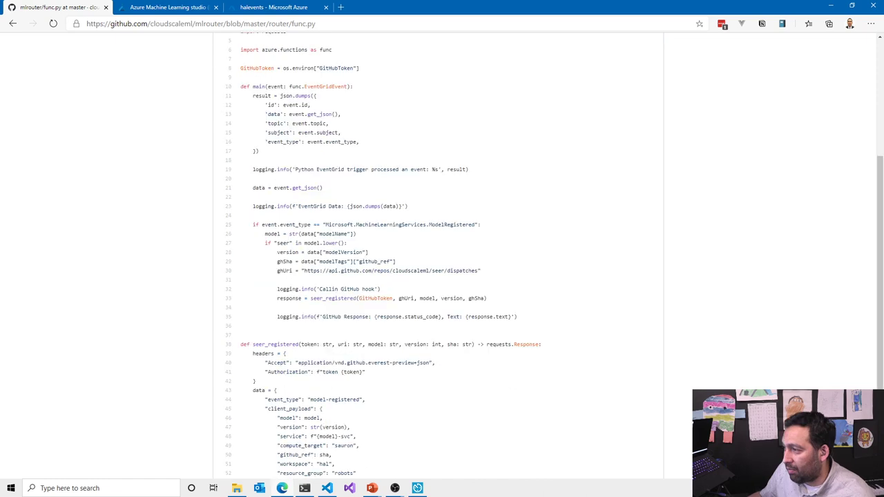
pyautogui.doubleClick(283, 243)
pyautogui.scroll(-1, 461, 263)
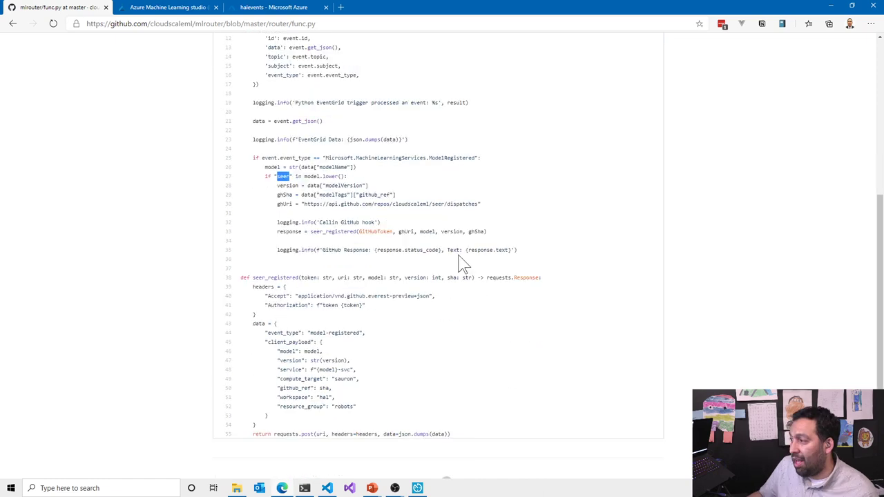
pyautogui.moveTo(481, 203); pyautogui.dragTo(279, 207)
pyautogui.click(306, 288)
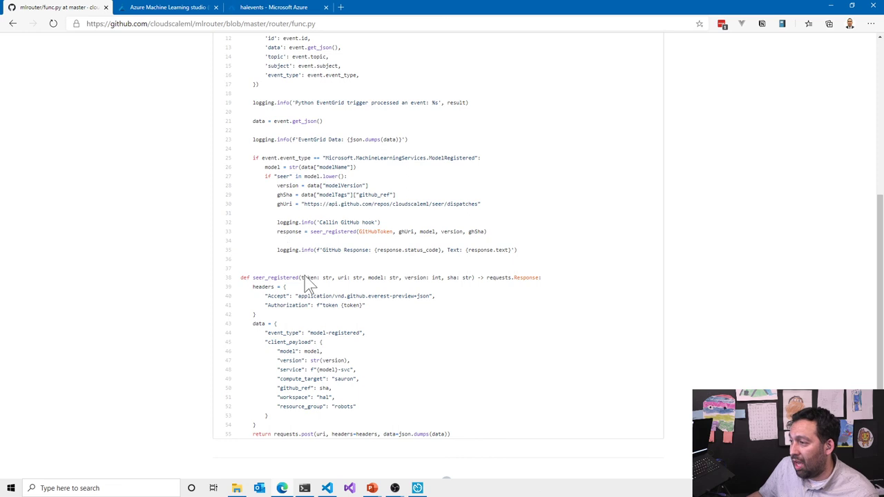
# Step: Highlight the model-registered event type and client_payload in seer_registered, followed by the ghUri dispatches line
pyautogui.scroll(-1, 344, 306)
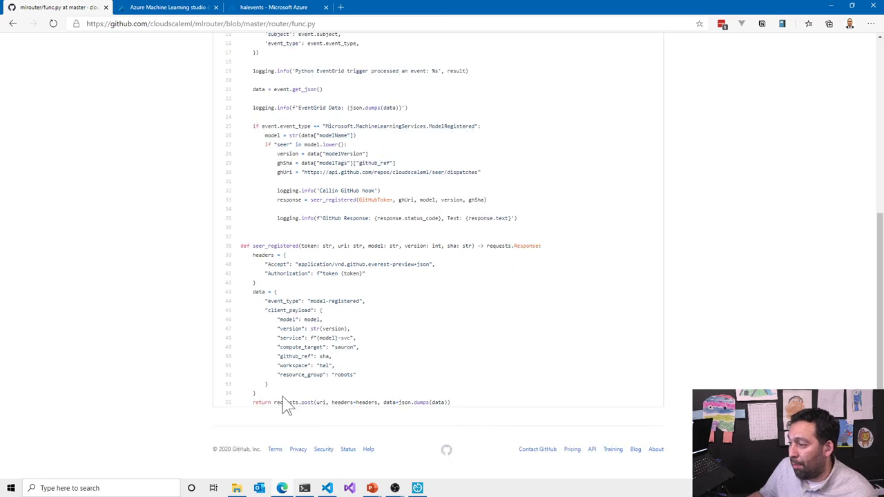
pyautogui.moveTo(268, 385); pyautogui.dragTo(240, 302)
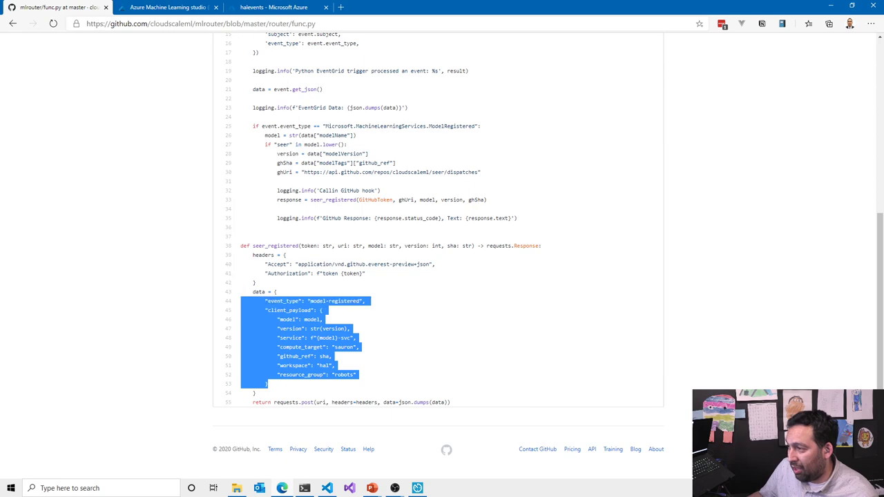
pyautogui.click(241, 302)
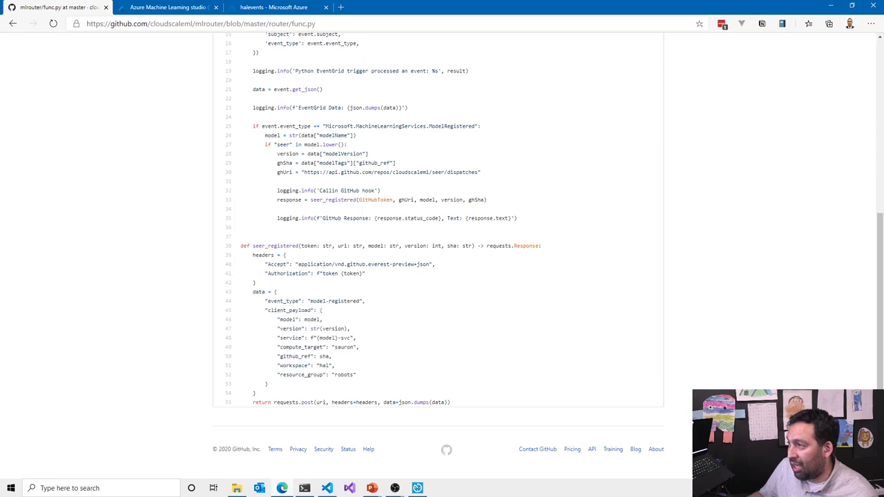
pyautogui.tripleClick(379, 172)
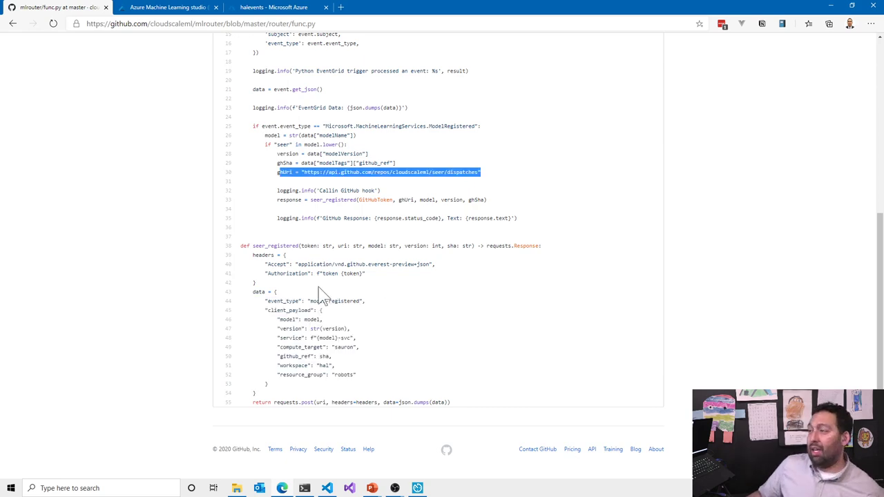
pyautogui.scroll(5, 322, 296)
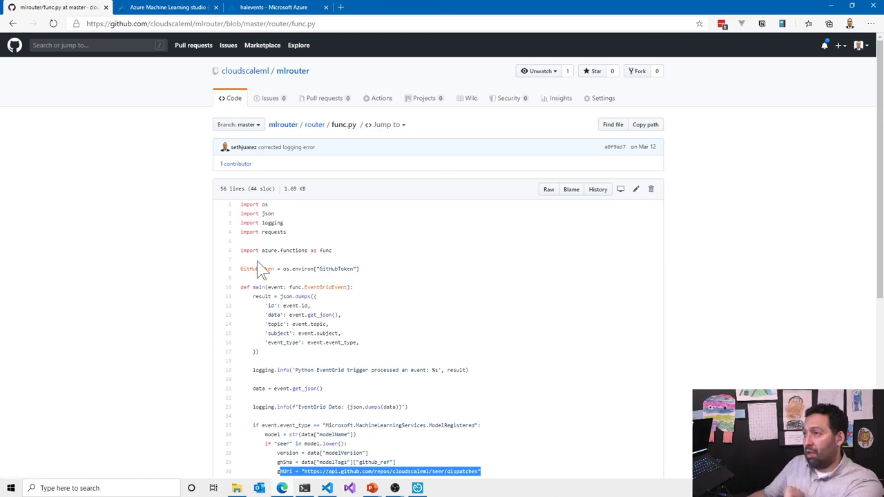
# Step: Go back to the cloudscaleml organization and open the build-and-deploy job of the "added scoring output" run in the seer repository's Actions
pyautogui.click(13, 24)
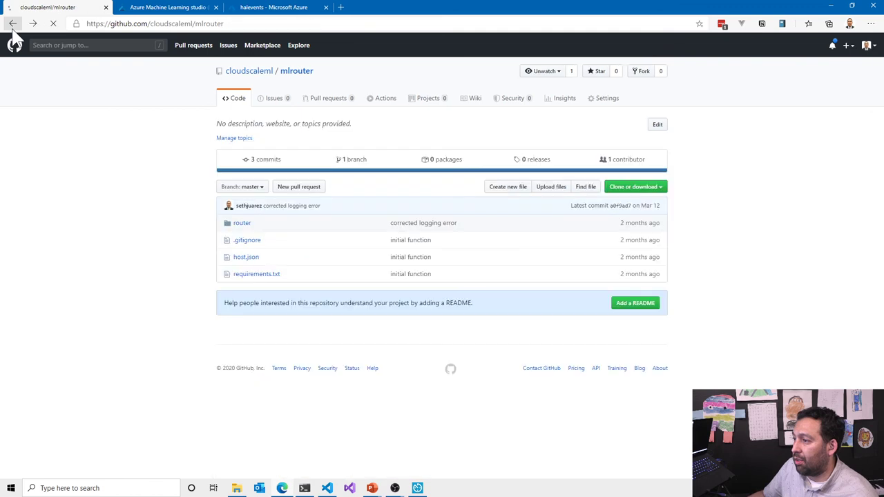
pyautogui.click(12, 25)
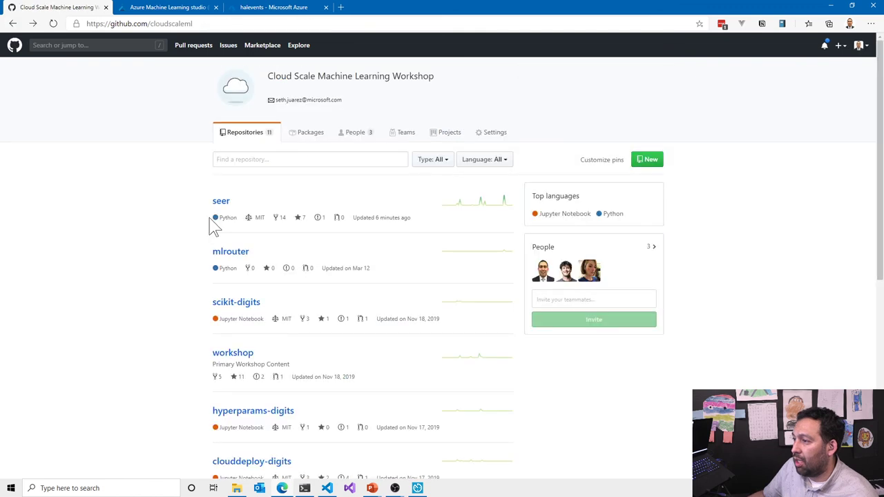
pyautogui.click(220, 202)
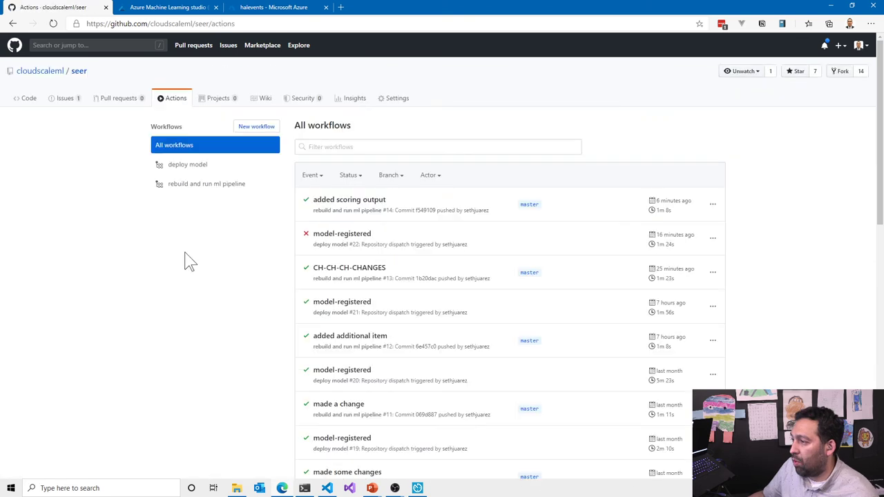
pyautogui.click(360, 206)
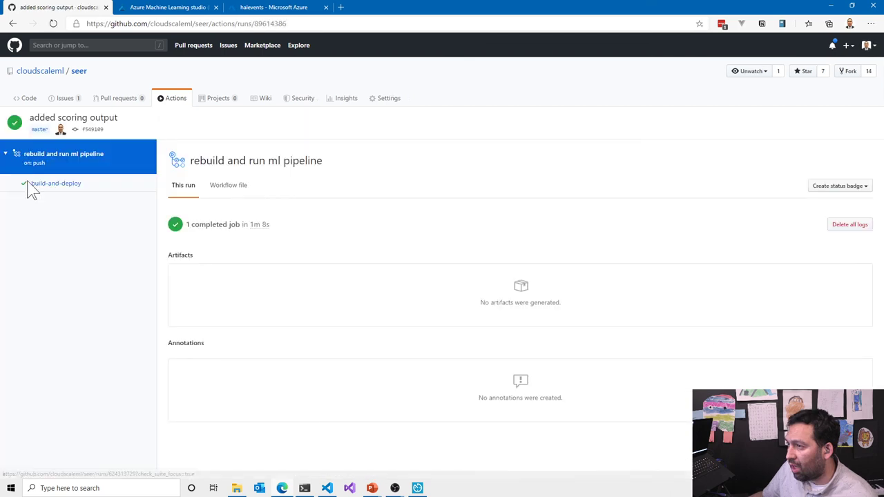
pyautogui.click(30, 185)
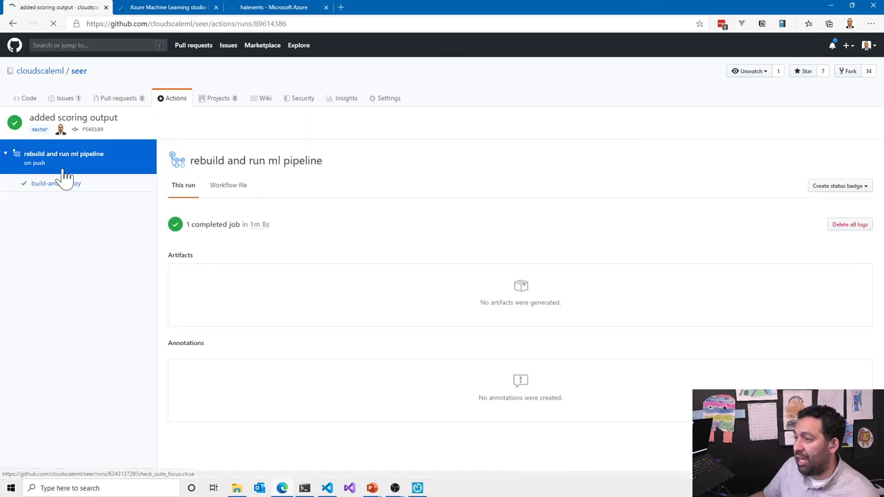
# Step: Switch to Azure Machine Learning studio and open run 172 of the seer experiment to view its pipeline graph
pyautogui.click(166, 7)
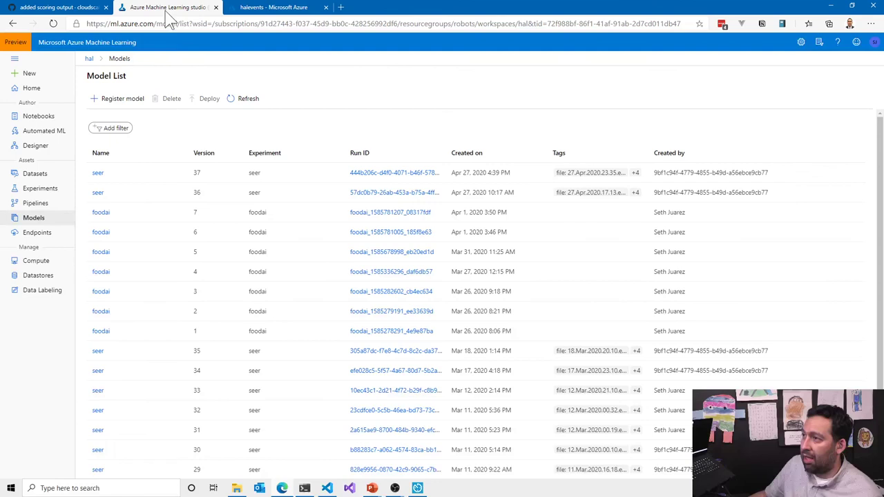
pyautogui.click(40, 188)
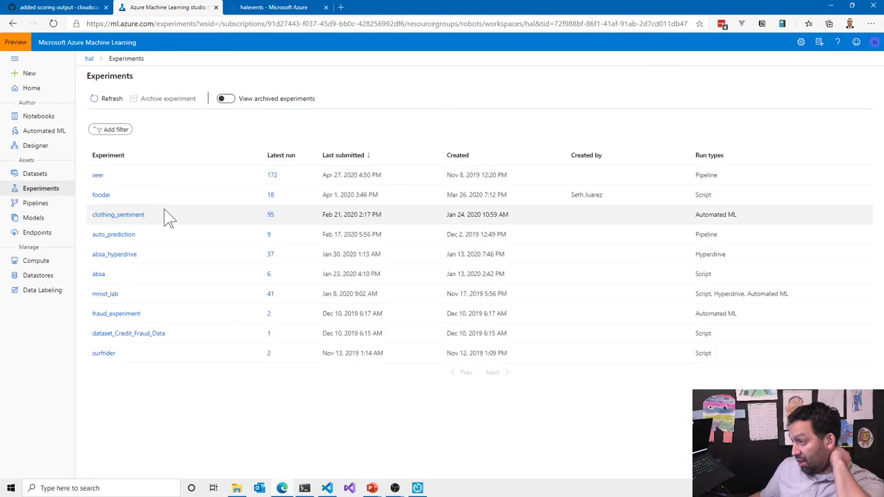
pyautogui.click(272, 175)
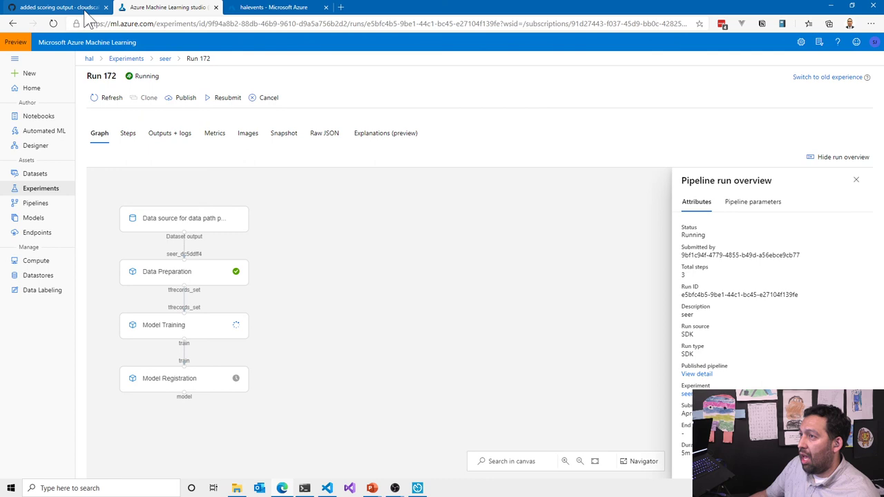
# Step: Check the build-and-deploy job steps on GitHub and the halevents subscription metrics in the Azure portal, ending back on the job
pyautogui.click(59, 7)
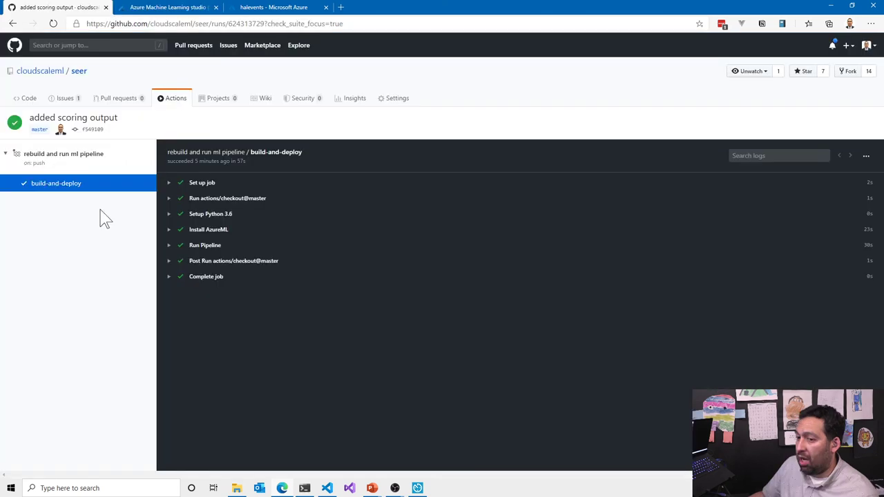
pyautogui.click(261, 7)
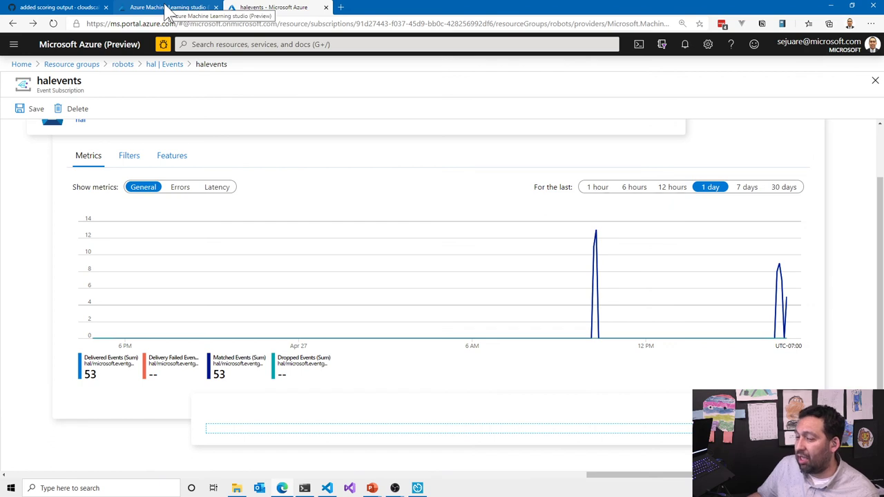
pyautogui.click(75, 8)
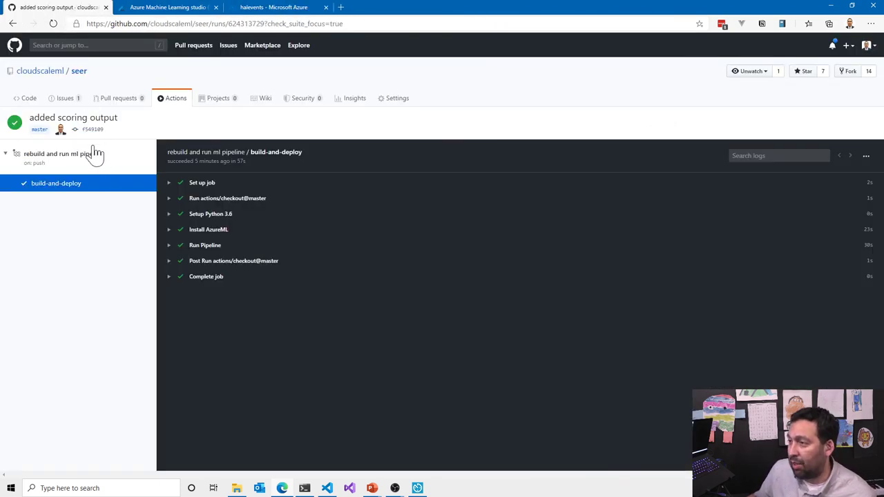
# Step: Show all seer workflow runs and mark up "added scoring output" and model-registered runs #21 and #22 on the zoomed screen, then clear the markup
pyautogui.click(165, 105)
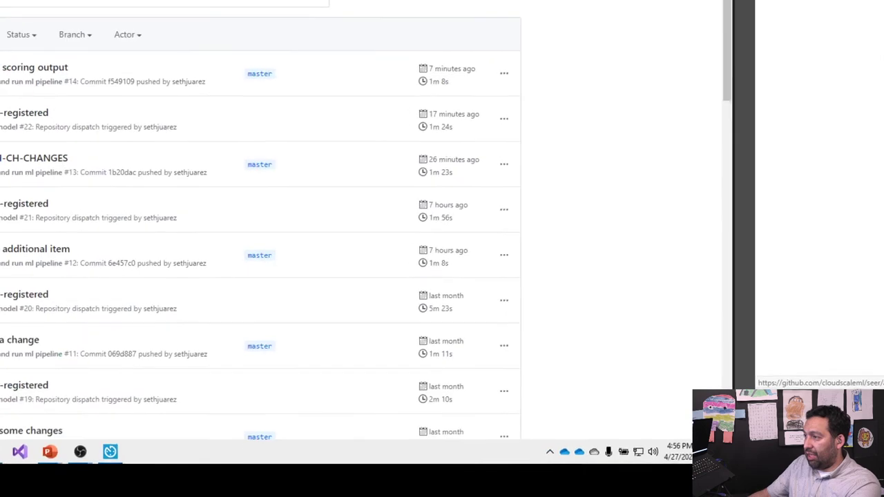
pyautogui.moveTo(202, 247); pyautogui.dragTo(100, 254)
pyautogui.moveTo(109, 209)
pyautogui.mouseDown()
pyautogui.moveTo(150, 251)
pyautogui.moveTo(212, 224)
pyautogui.mouseUp()
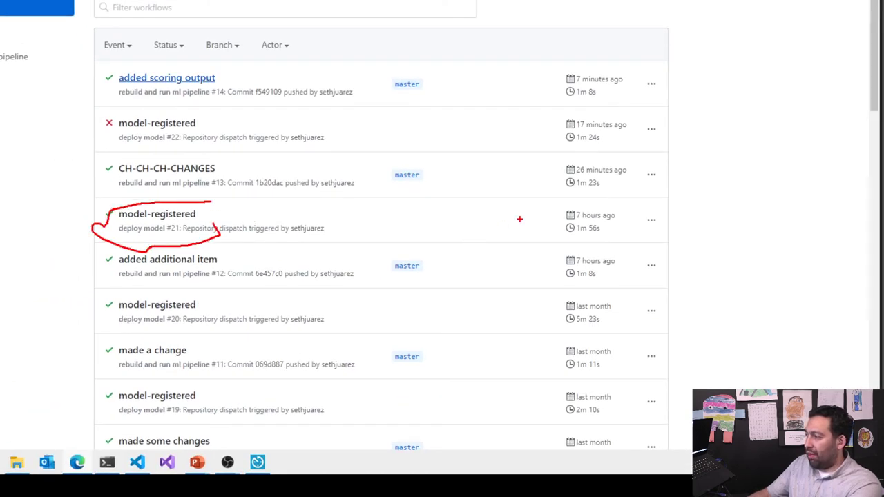
pyautogui.moveTo(419, 71)
pyautogui.mouseDown()
pyautogui.moveTo(157, 52)
pyautogui.moveTo(137, 104)
pyautogui.moveTo(483, 89)
pyautogui.moveTo(471, 64)
pyautogui.mouseUp()
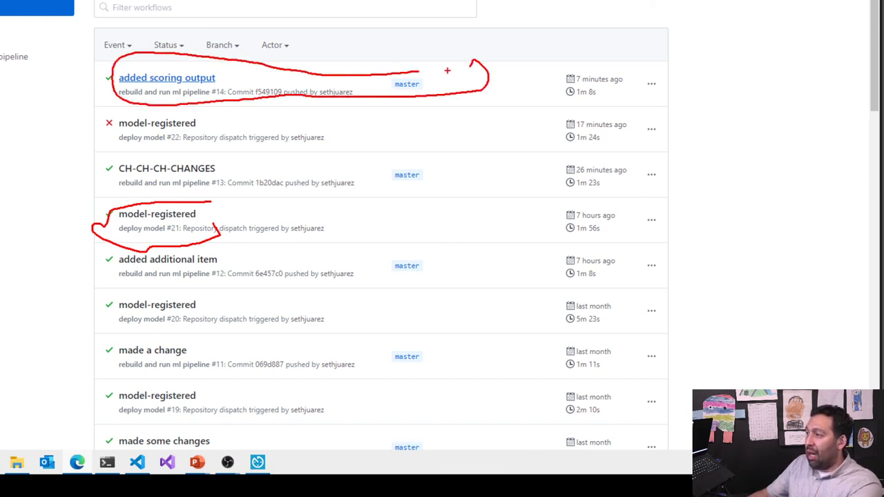
pyautogui.moveTo(412, 69); pyautogui.dragTo(442, 43)
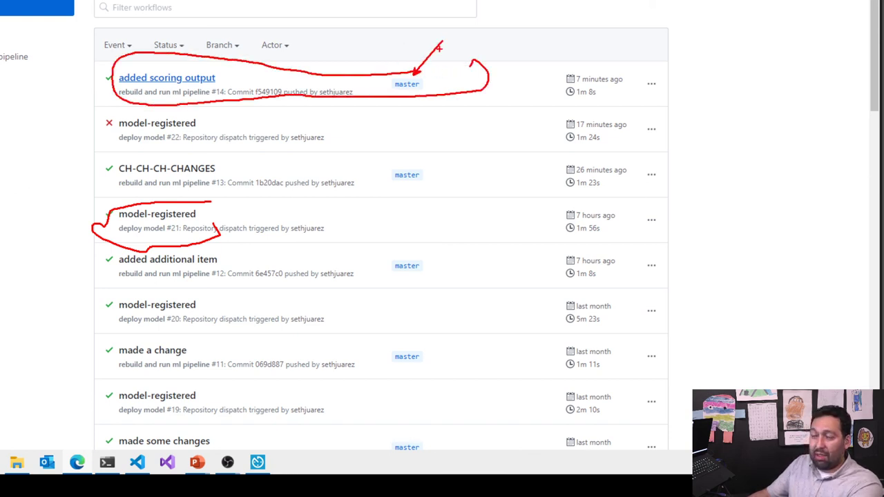
pyautogui.moveTo(214, 114)
pyautogui.mouseDown()
pyautogui.moveTo(93, 144)
pyautogui.moveTo(191, 119)
pyautogui.moveTo(221, 128)
pyautogui.moveTo(475, 127)
pyautogui.mouseUp()
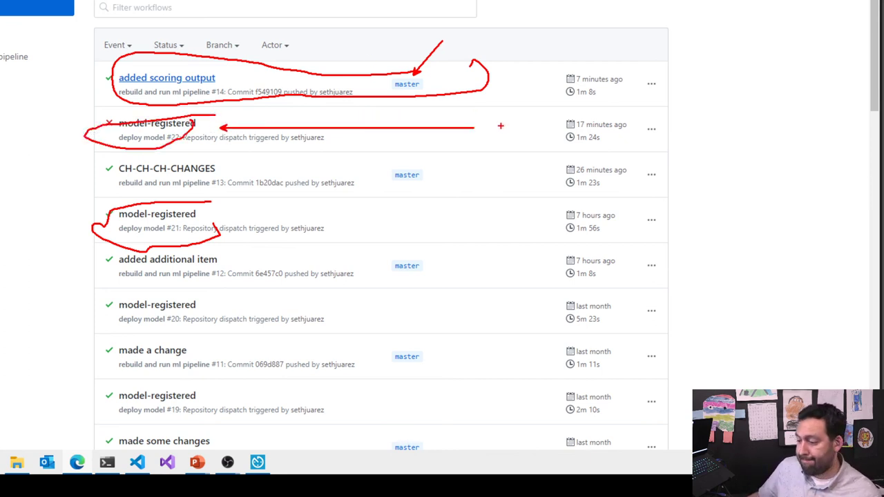
pyautogui.press('Escape')
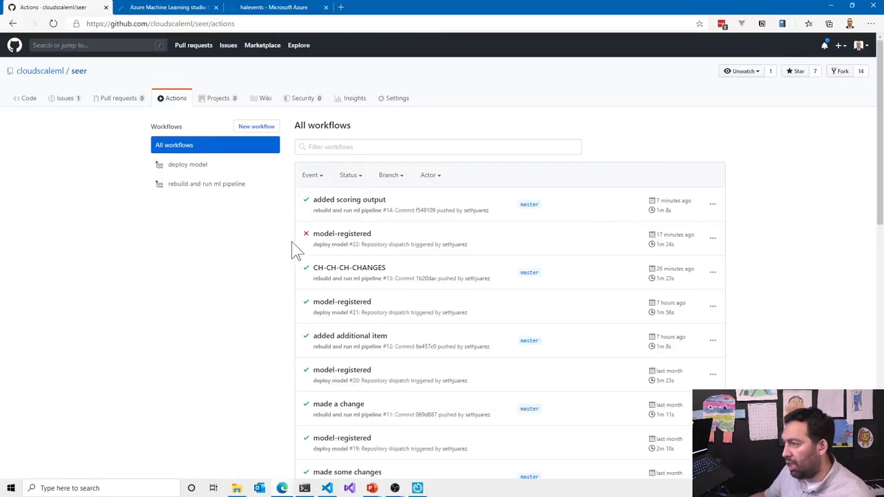
# Step: Switch to run 172 in Azure Machine Learning studio and show the details of the Model Registration step
pyautogui.click(194, 7)
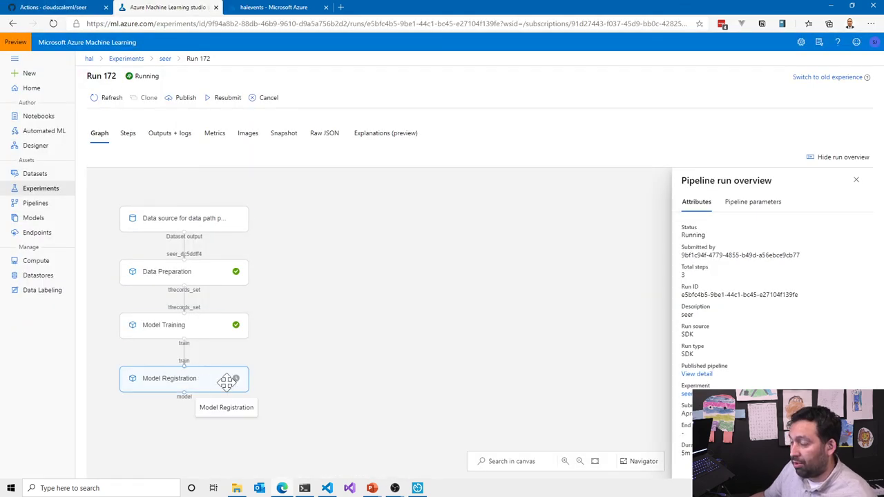
pyautogui.click(227, 382)
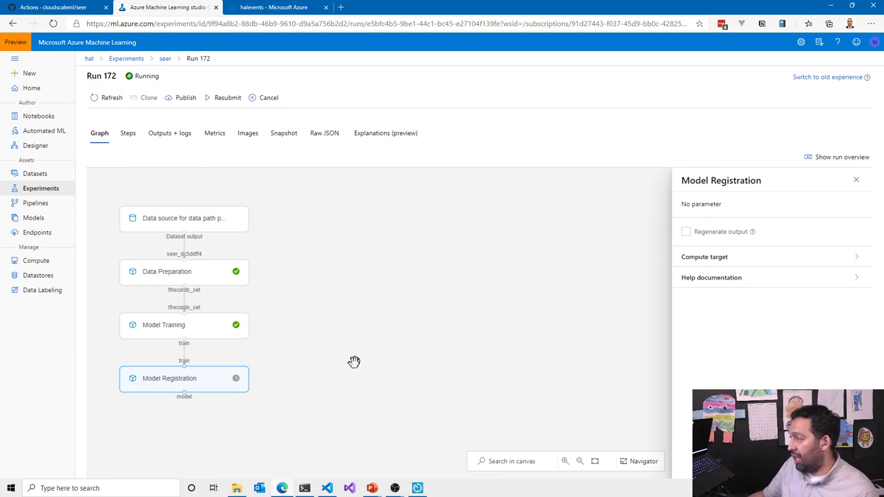
# Step: Return to GitHub Actions, open the deploy-model job of model-registered run #22 and expand its deploy model log
pyautogui.click(44, 8)
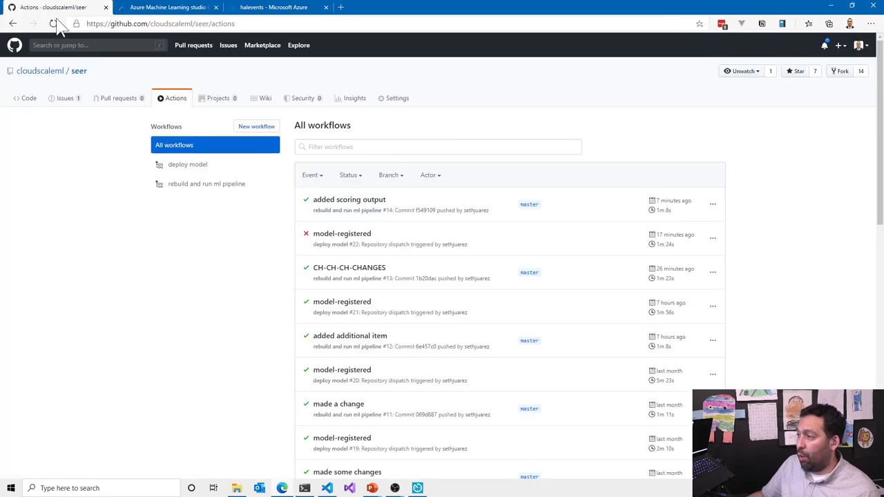
pyautogui.click(336, 238)
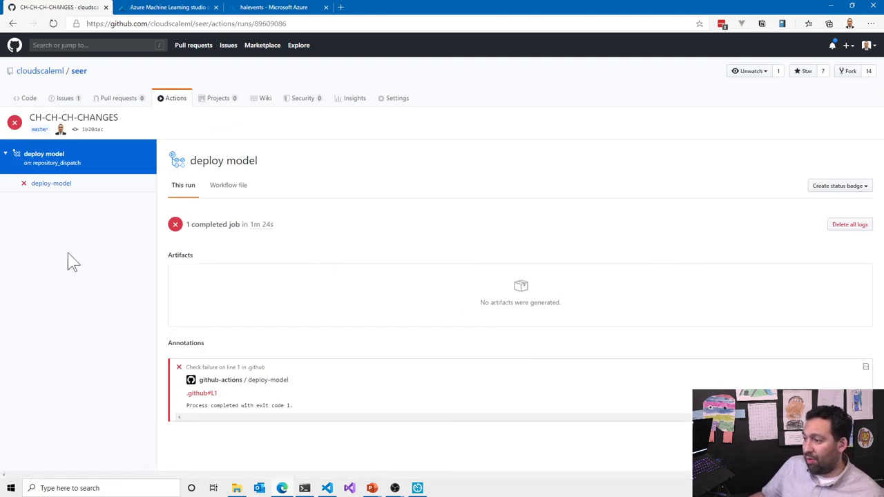
pyautogui.click(51, 187)
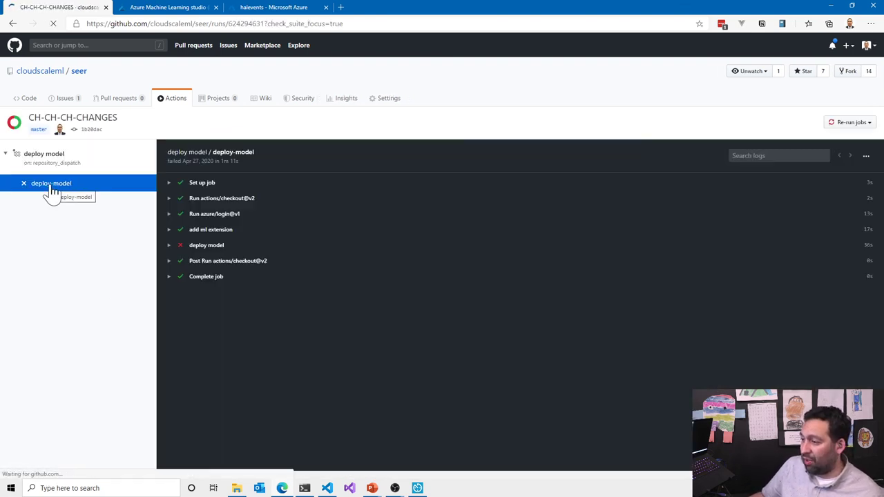
pyautogui.click(171, 247)
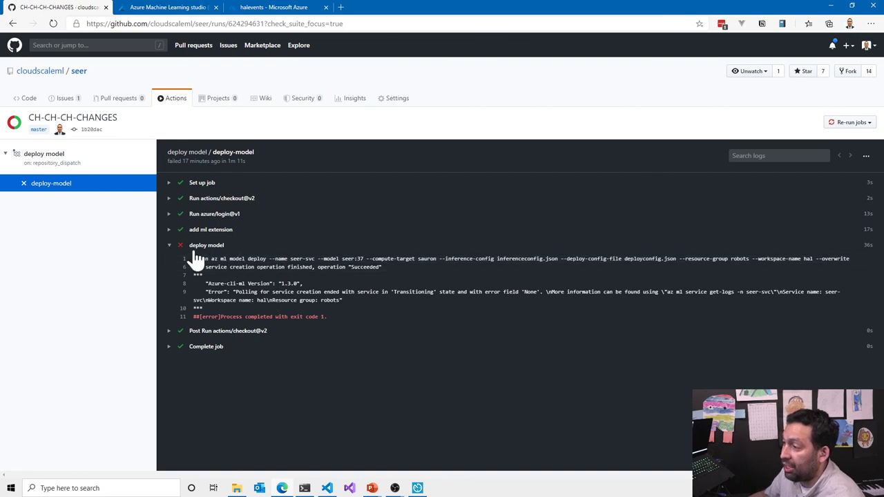
# Step: Switch to Visual Studio Code and review the deploy-model job steps in deploy.yml down to the az ml model deploy command
pyautogui.click(326, 488)
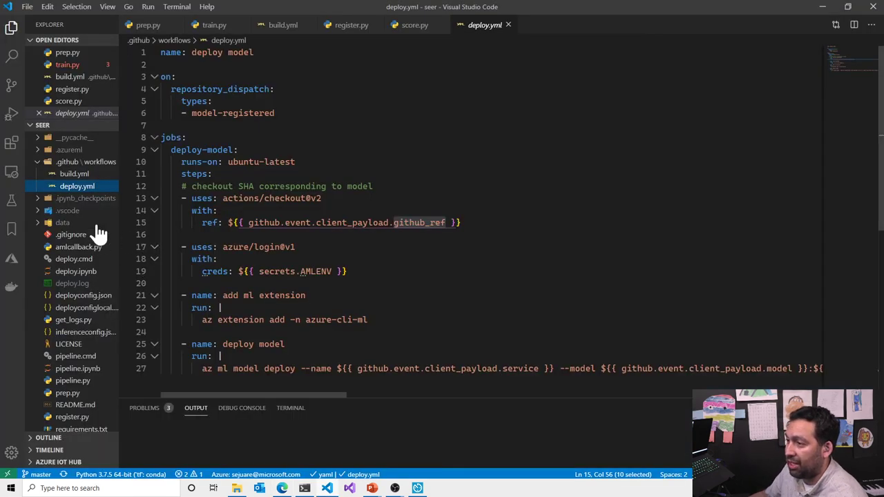
pyautogui.click(212, 173)
pyautogui.scroll(-1, 477, 207)
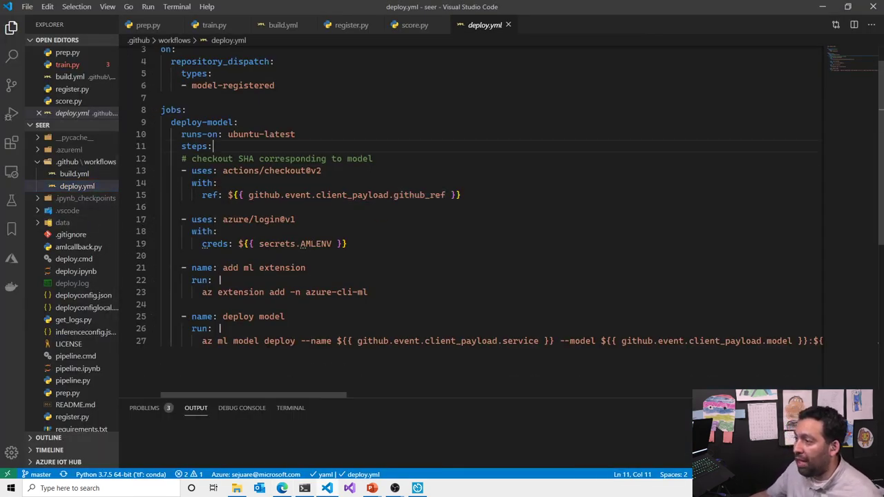
# Step: Select github_ref in the checkout step's ref value in deploy.yml, circle it on the zoomed screen, then clear the markup
pyautogui.moveTo(462, 194); pyautogui.dragTo(155, 187)
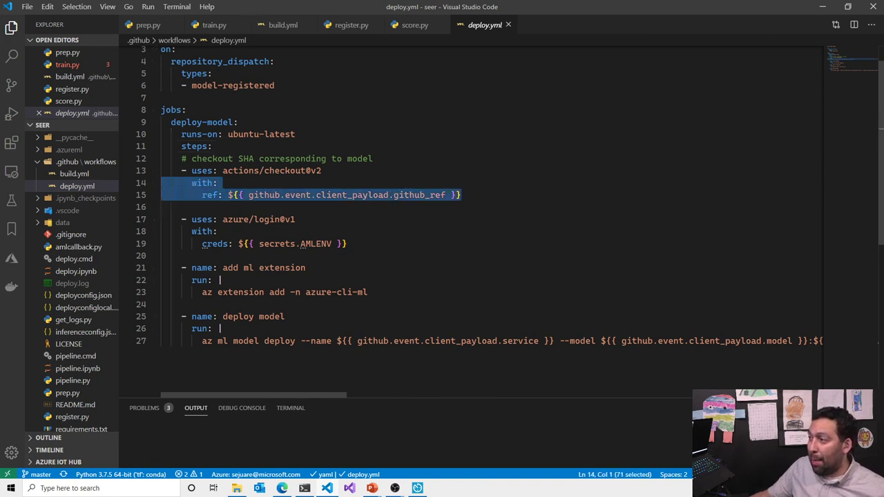
pyautogui.doubleClick(419, 195)
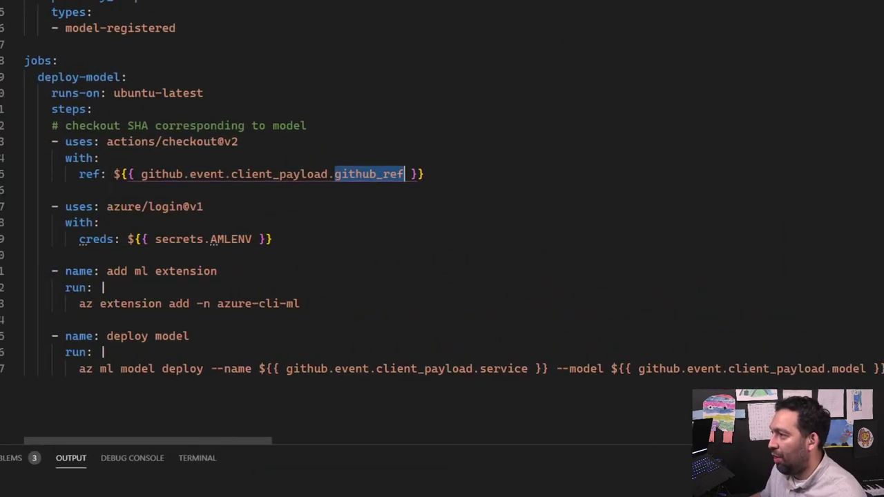
pyautogui.moveTo(348, 135)
pyautogui.mouseDown()
pyautogui.moveTo(379, 207)
pyautogui.moveTo(345, 147)
pyautogui.mouseUp()
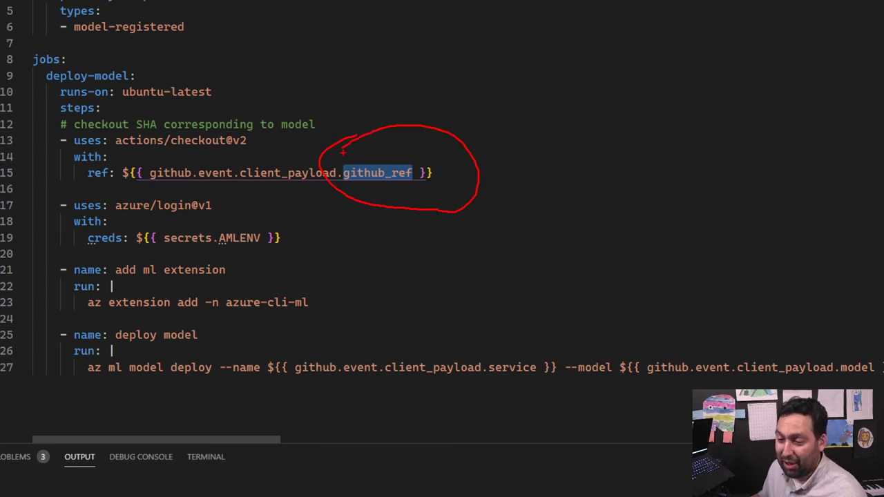
pyautogui.press('Escape')
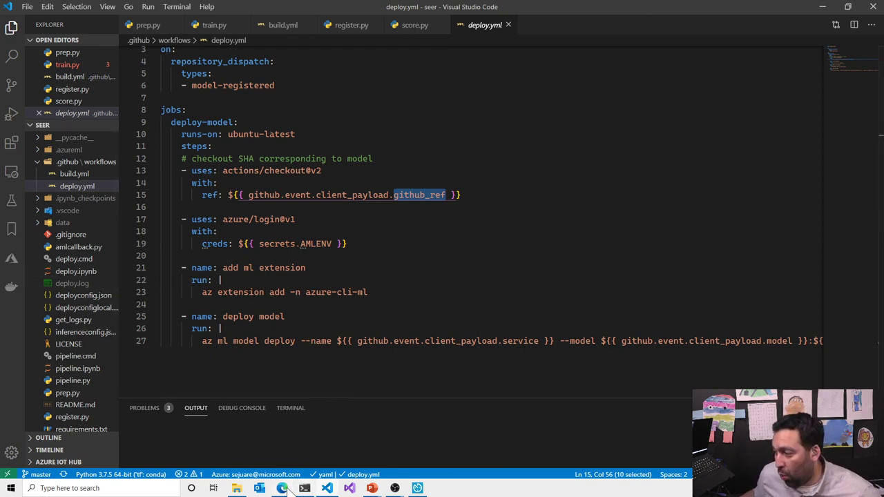
# Step: Switch to the browser and load the cloudscaleml/mlrouter GitHub repository in place of the halevents page
pyautogui.click(282, 488)
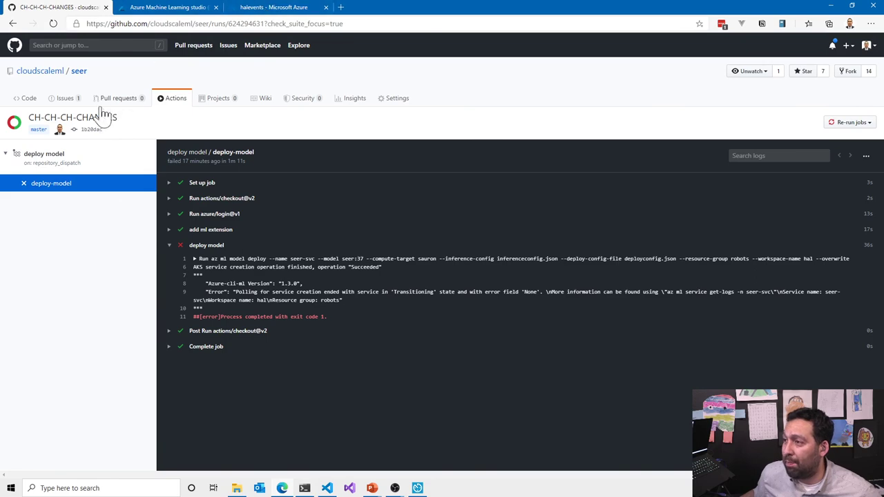
pyautogui.click(253, 7)
pyautogui.click(244, 24)
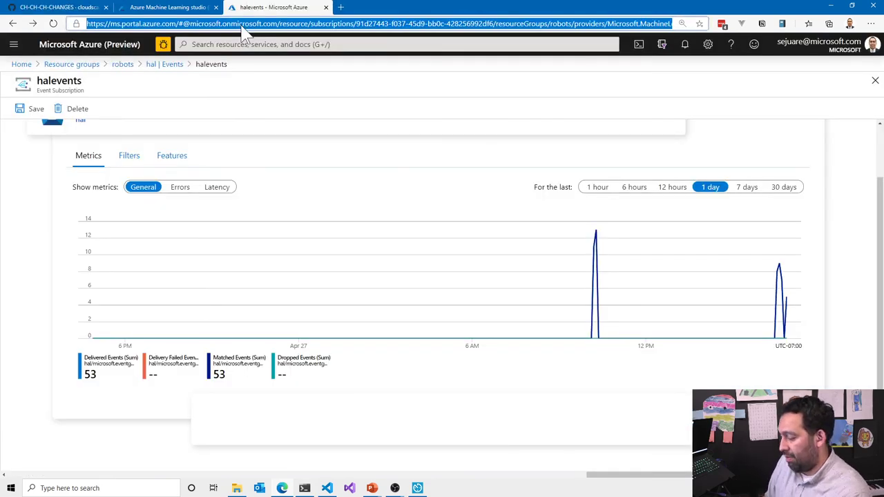
pyautogui.write('gith')
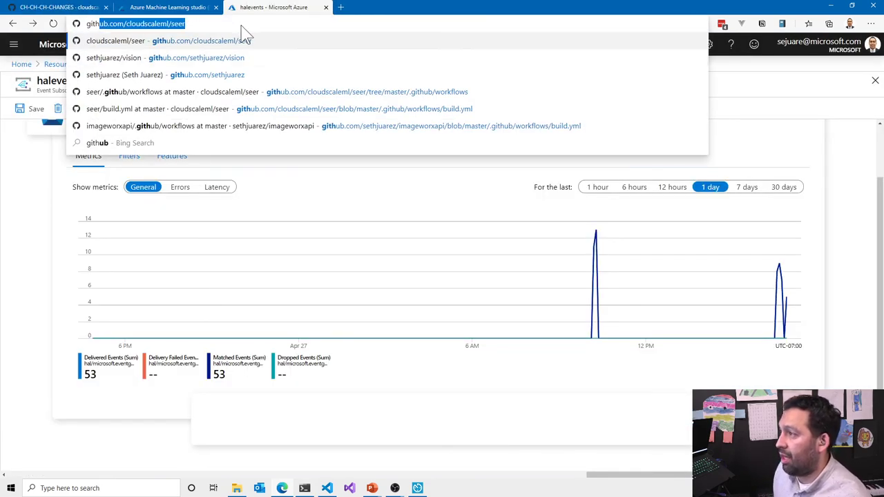
pyautogui.press('Return')
pyautogui.doubleClick(202, 23)
pyautogui.write('mlrouter')
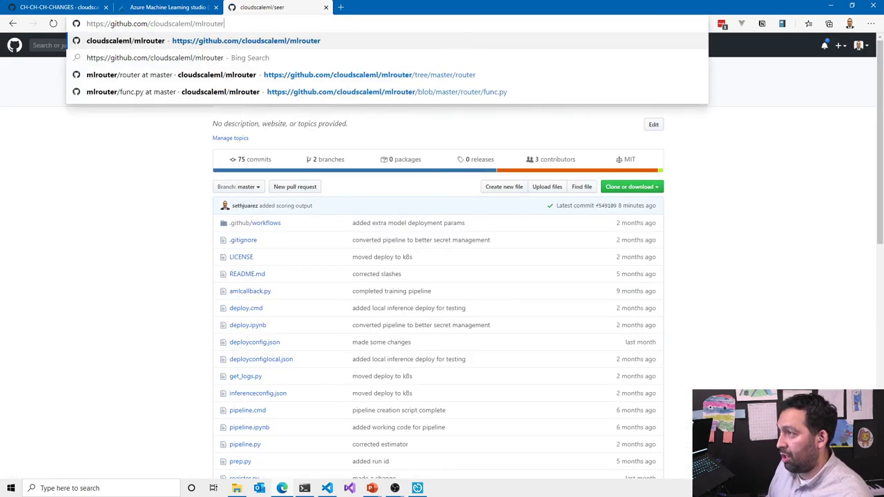
pyautogui.press('Return')
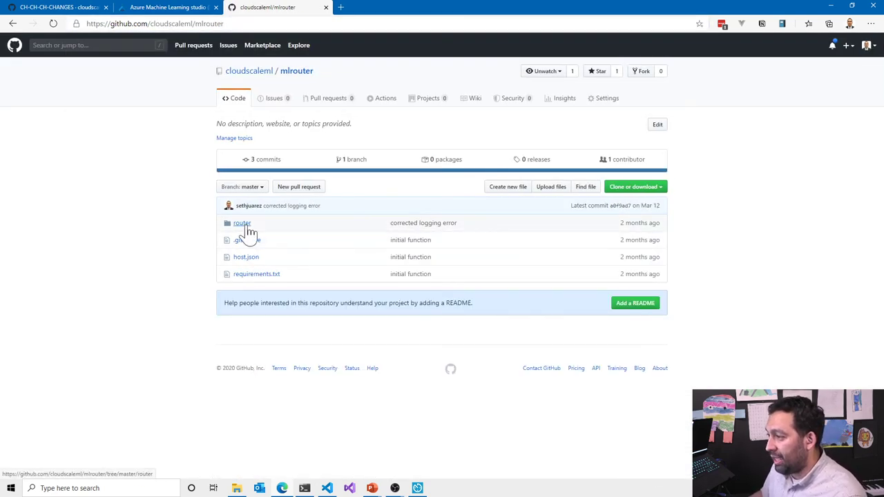
# Step: Open func.py in mlrouter's router folder and highlight the version key in the client_payload of seer_registered
pyautogui.click(243, 224)
pyautogui.click(244, 178)
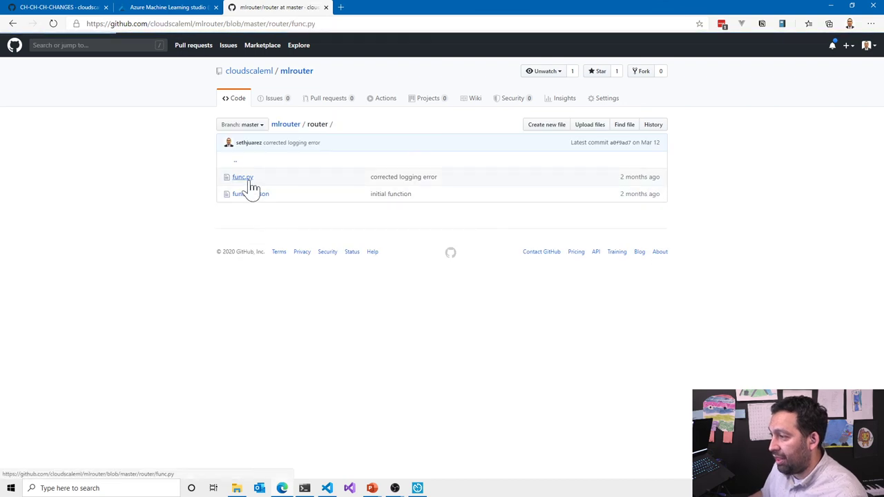
pyautogui.scroll(-4, 407, 326)
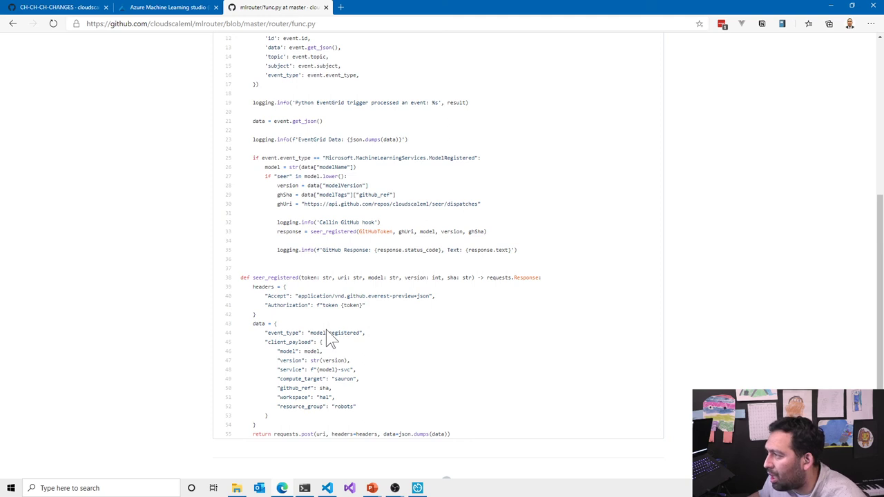
pyautogui.doubleClick(291, 360)
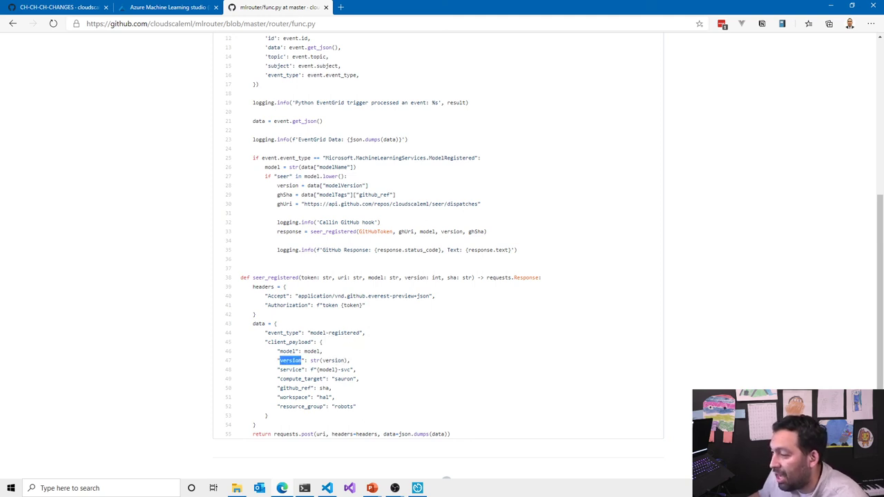
# Step: Revisit the seer deploy-model job log on GitHub and return to deploy.yml in Visual Studio Code
pyautogui.click(71, 12)
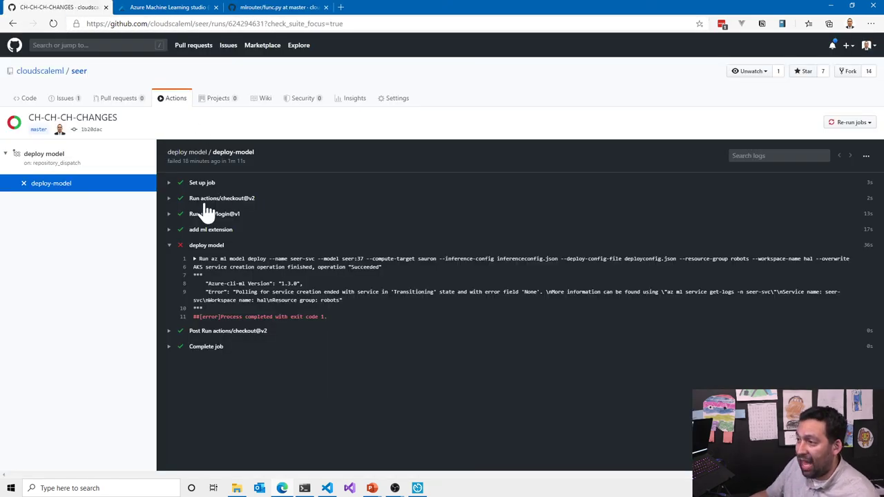
pyautogui.click(327, 488)
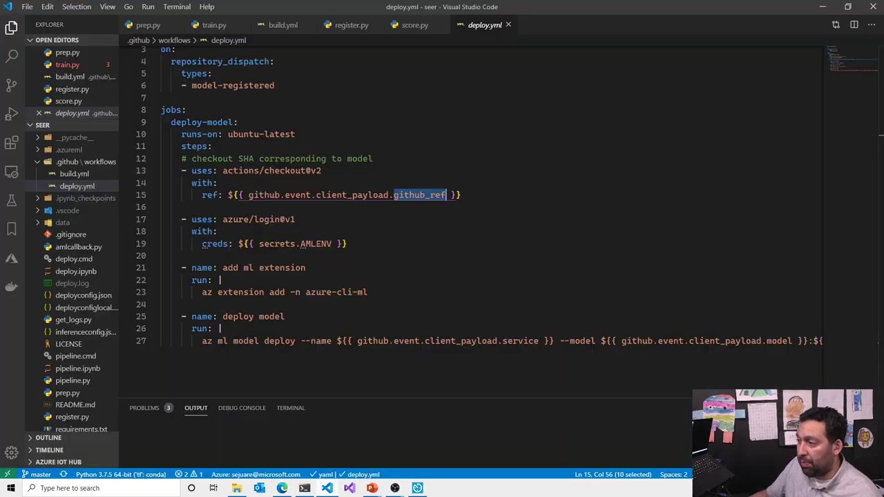